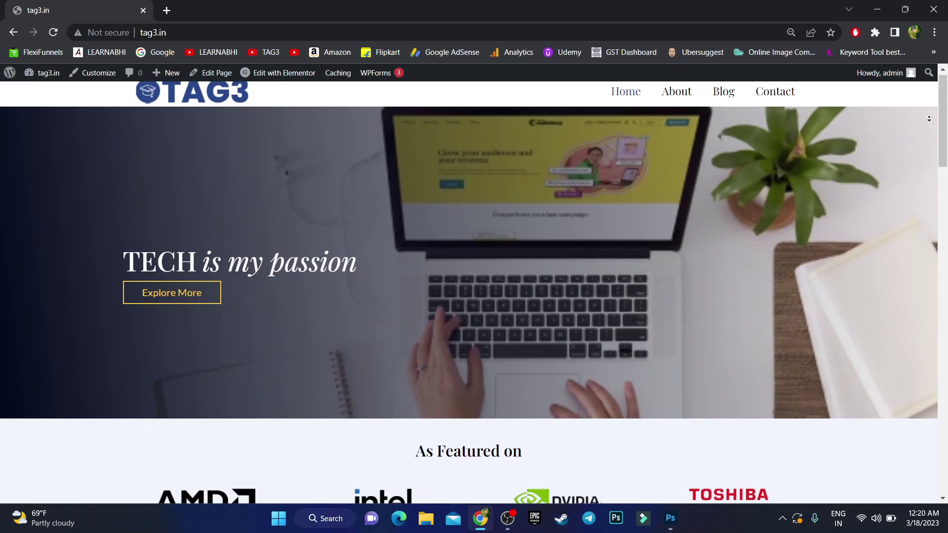
Step: Look through the tag3.in home page from the hero banner down to the Keynote engagements section, returning to the beginning
scroll(930, 125, down, 5)
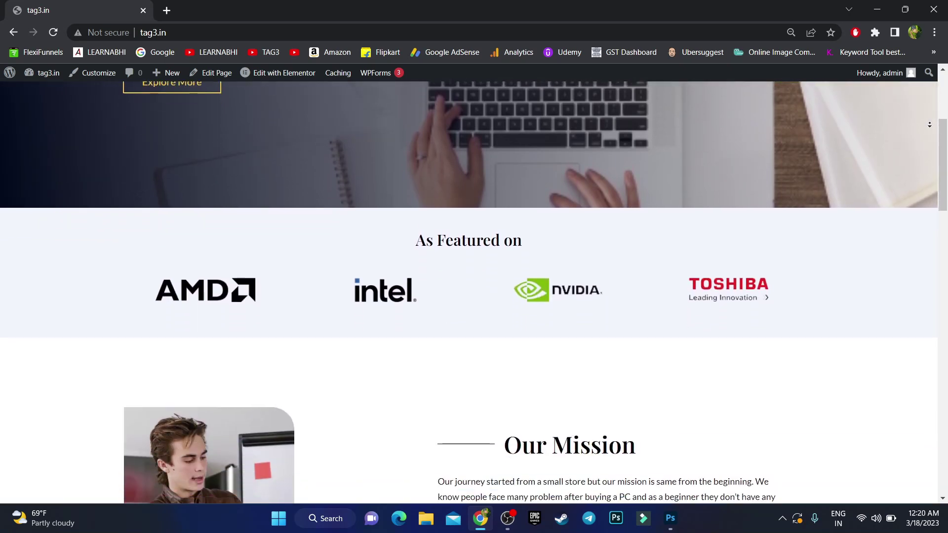
scroll(931, 125, down, 5)
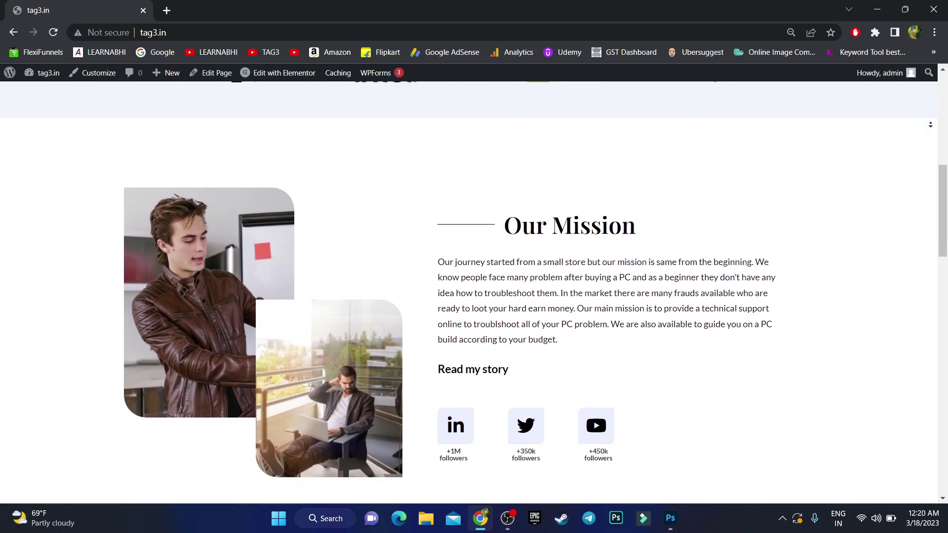
scroll(931, 124, down, 5)
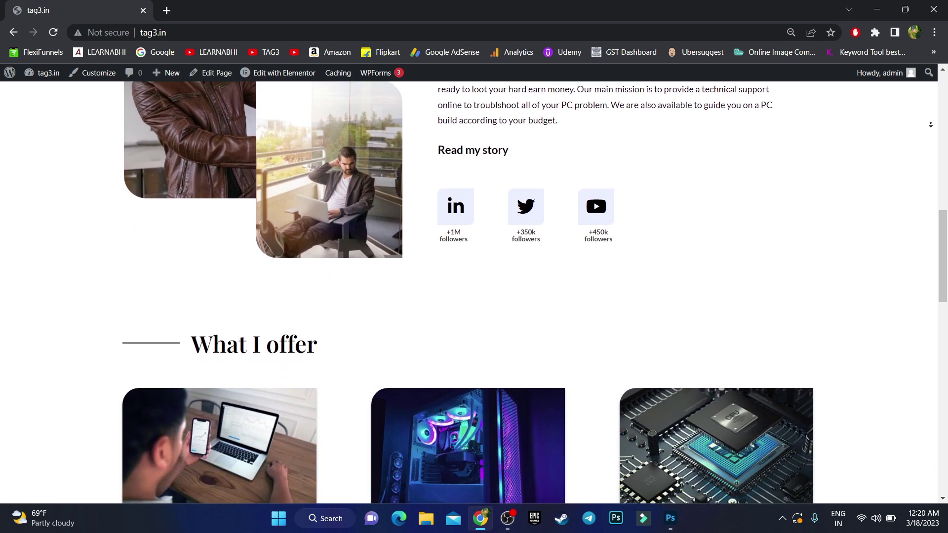
scroll(930, 125, down, 5)
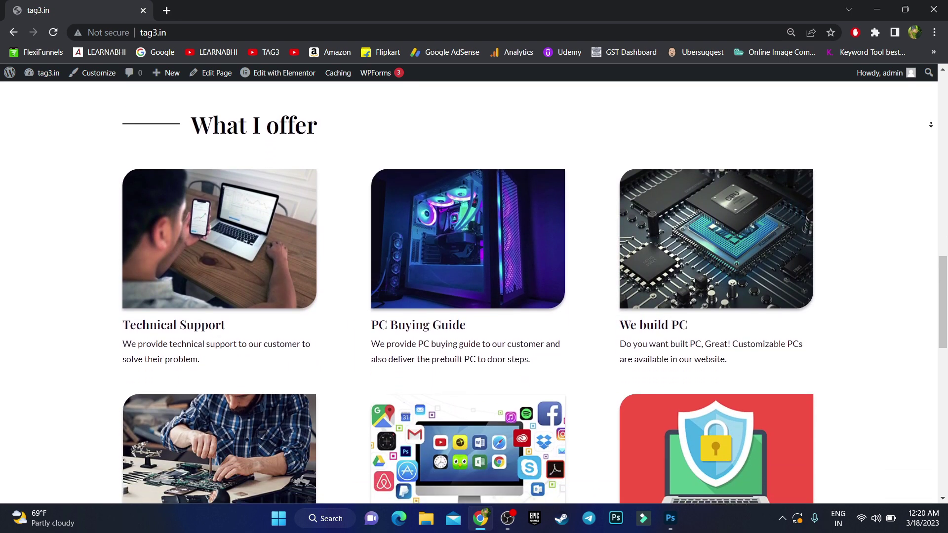
scroll(931, 125, down, 5)
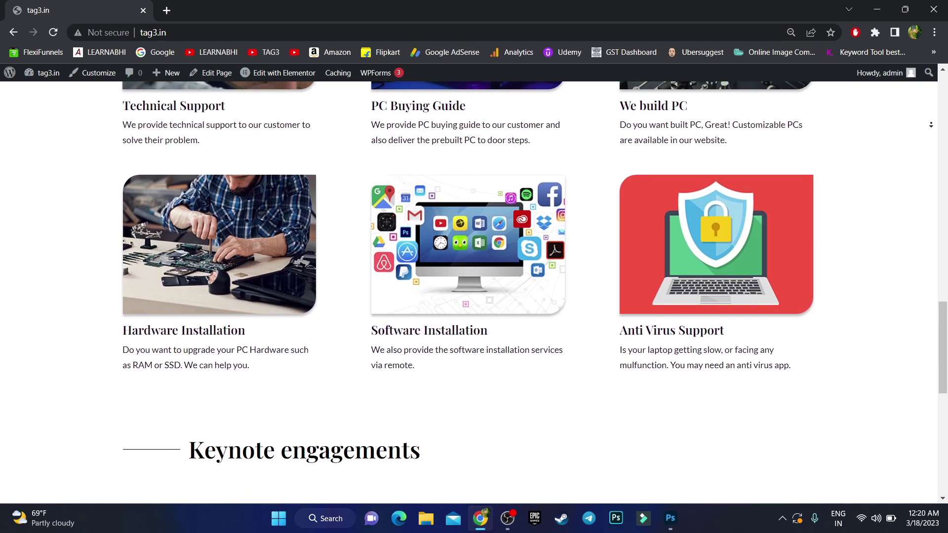
scroll(932, 125, down, 5)
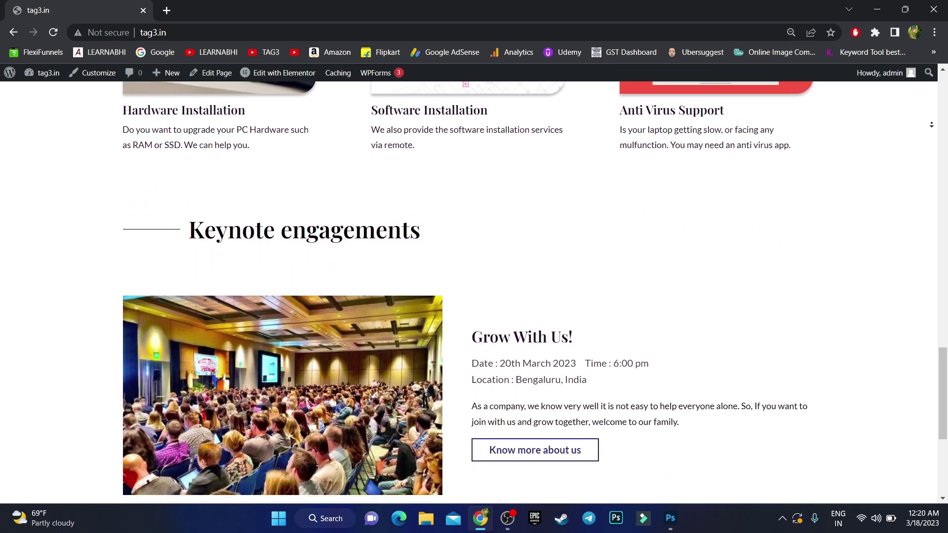
scroll(933, 125, down, 2)
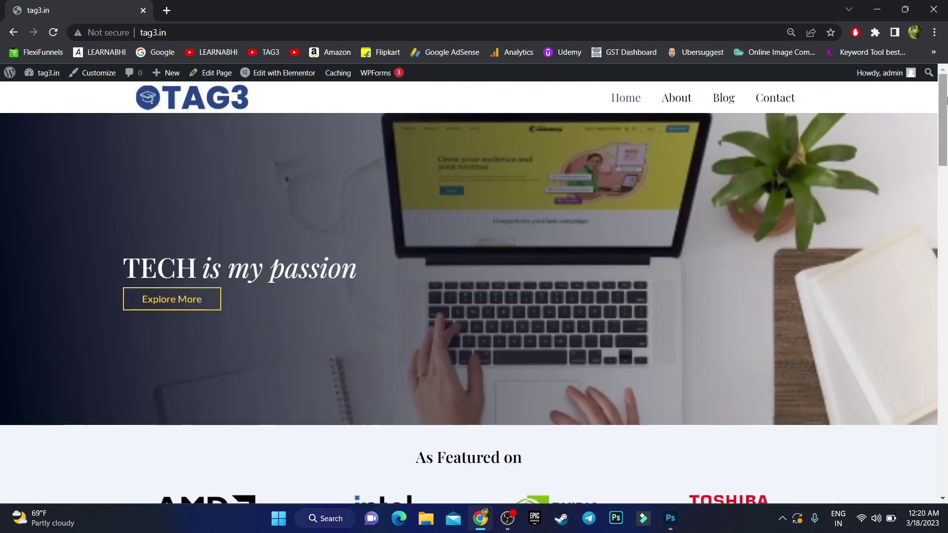
key(Home)
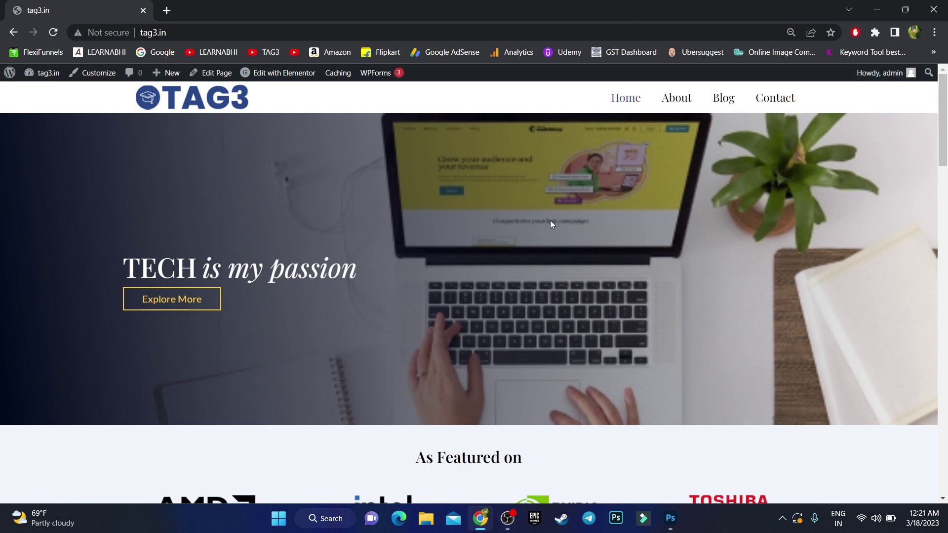
Step: Examine the hero heading "TECH is my passion" and the header with the logo and navigation links
drag(120, 274, 408, 279)
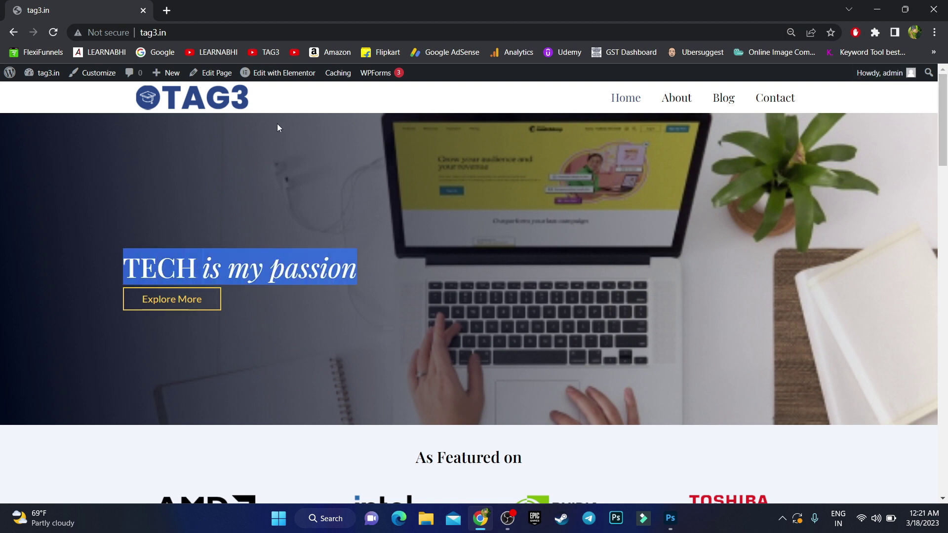
drag(278, 128, 74, 74)
click(582, 100)
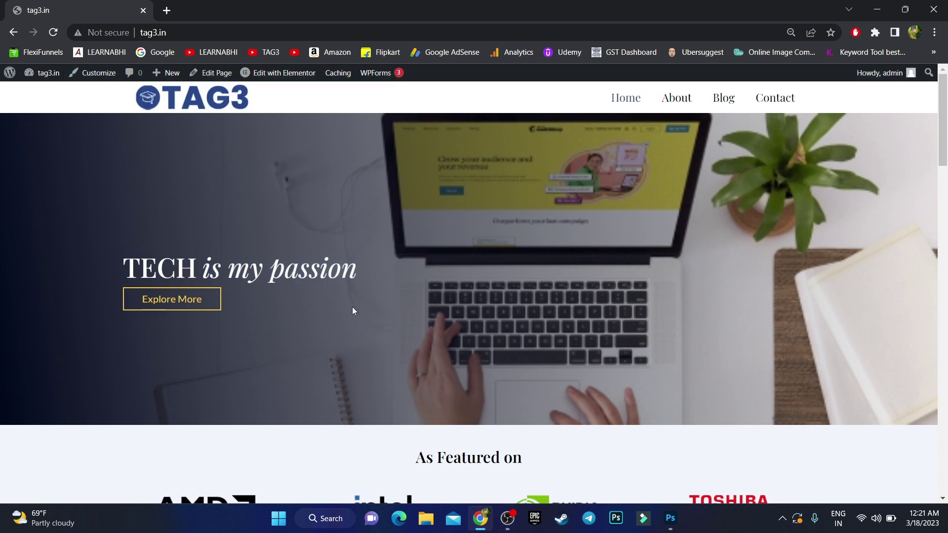
Step: Open the hero's Explore More link in a new tab, look over the Blog page and close it
click(175, 299)
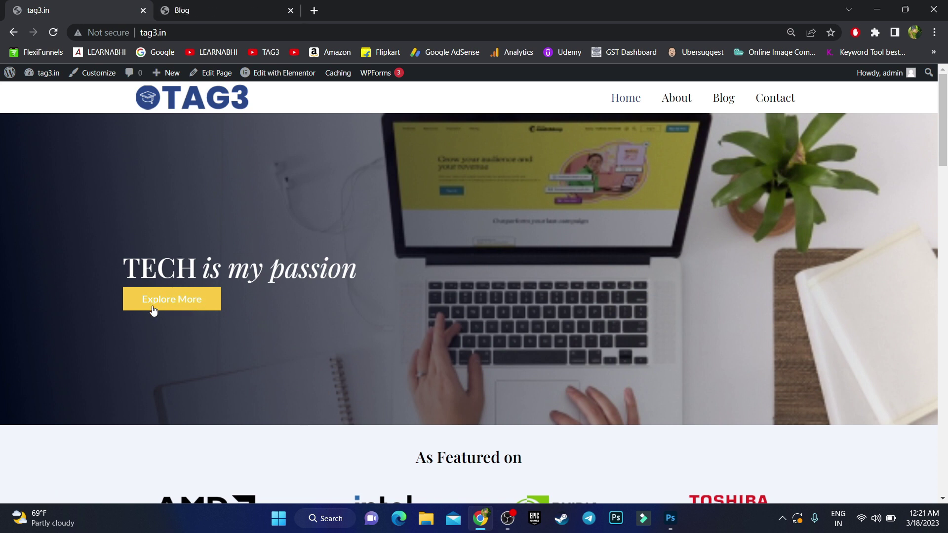
click(216, 6)
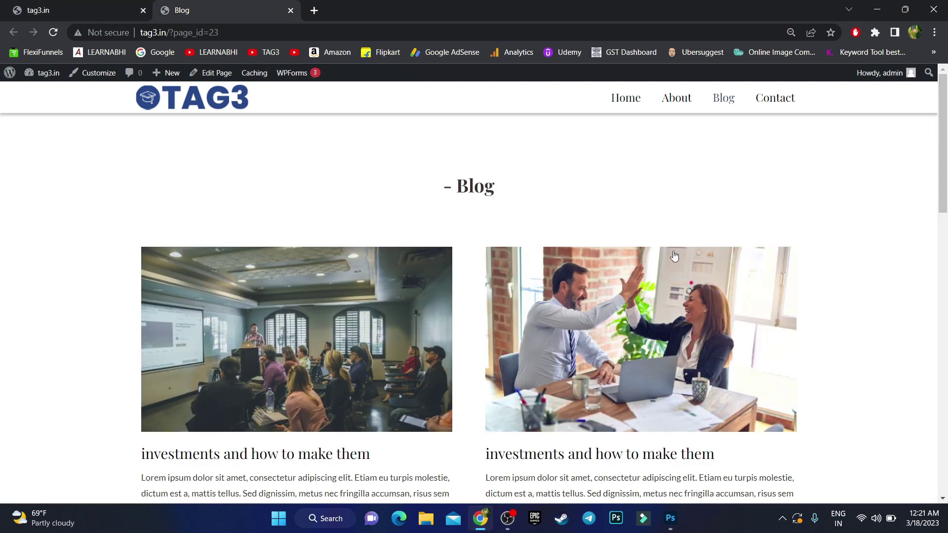
scroll(695, 244, down, 6)
scroll(694, 244, up, 6)
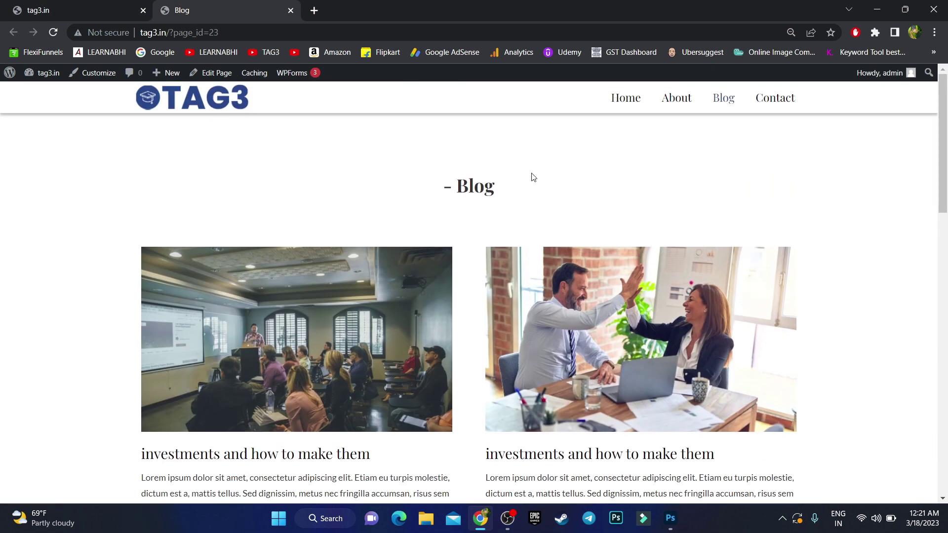
click(291, 10)
Step: Examine the Our Mission section, including its heading, description paragraph and social media follower blocks
scroll(680, 220, down, 6)
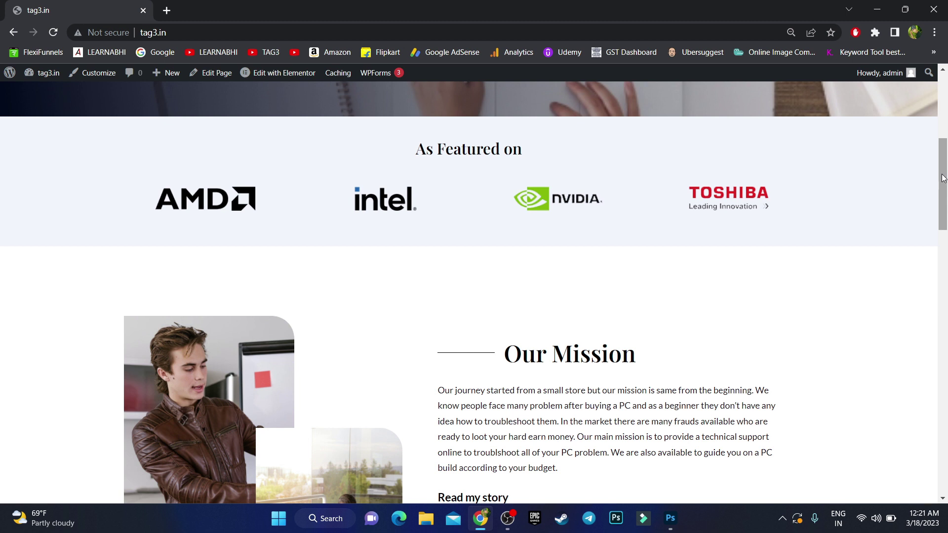
scroll(943, 177, down, 4)
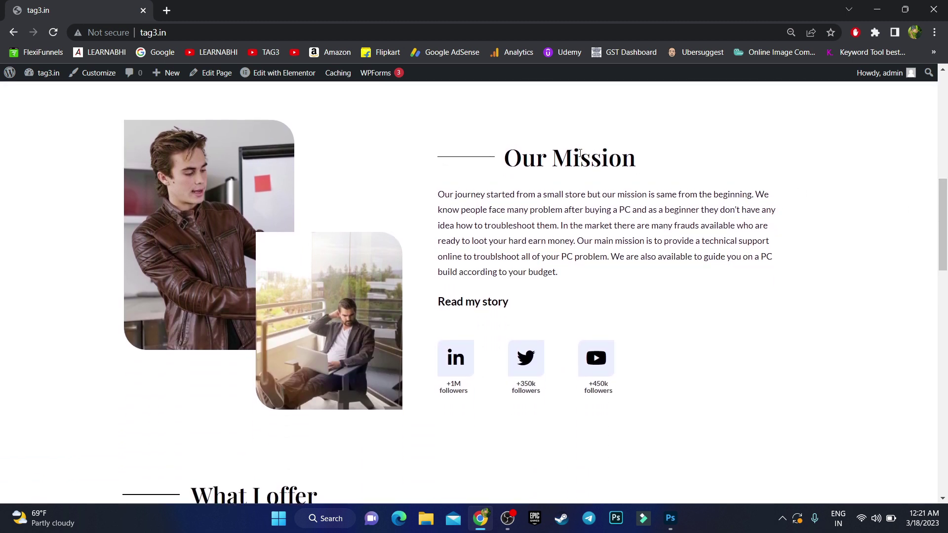
drag(513, 153, 636, 158)
click(507, 221)
drag(448, 196, 583, 273)
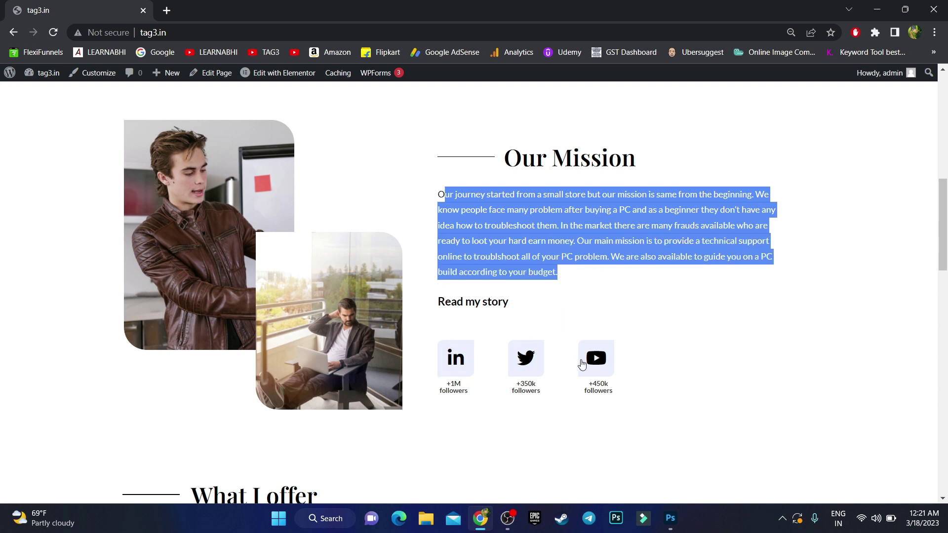
drag(620, 393, 558, 386)
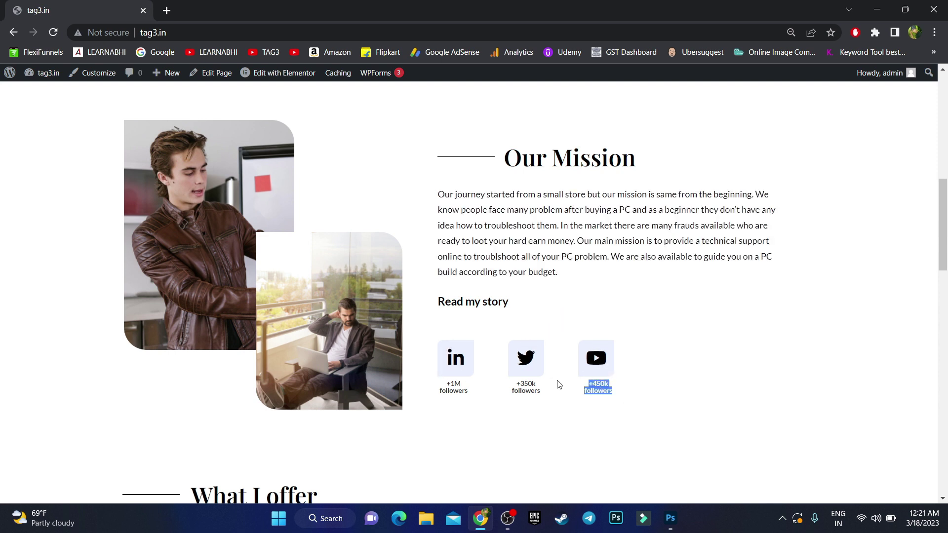
click(654, 386)
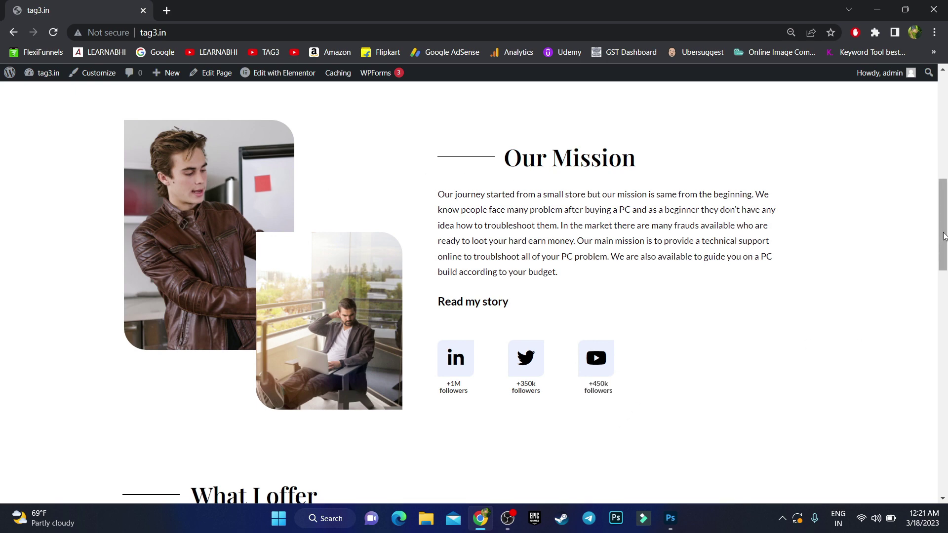
Step: Examine the What I offer section and its service cards, including PC Buying Guide and We build PC
drag(944, 234, 937, 312)
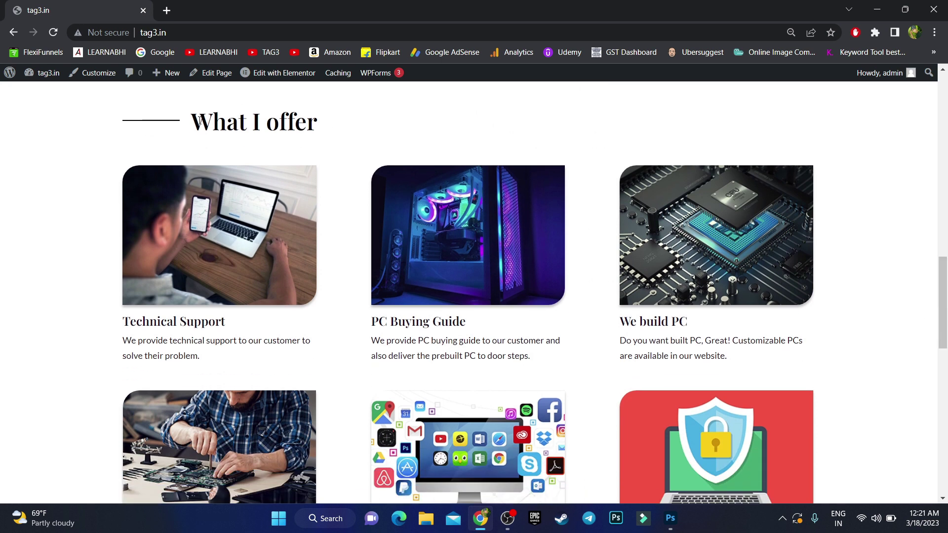
drag(195, 120, 317, 136)
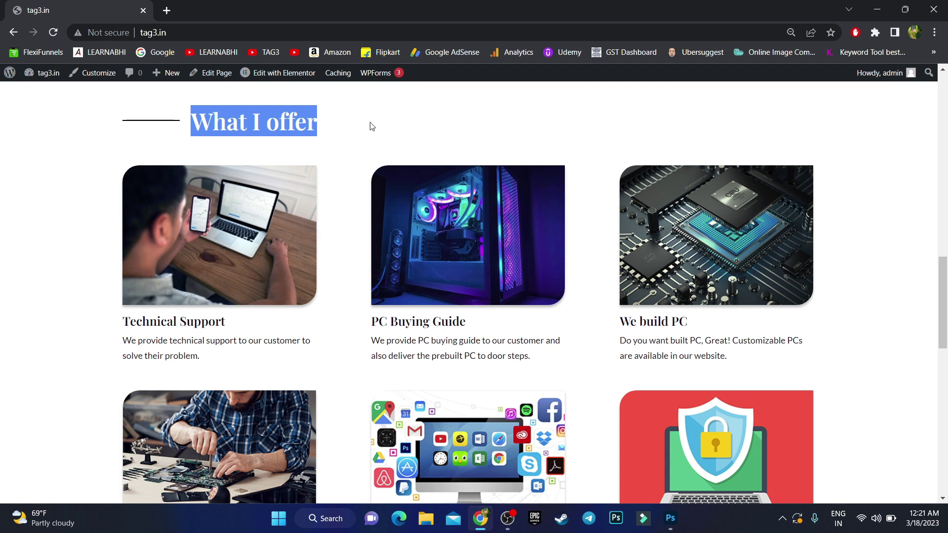
click(389, 124)
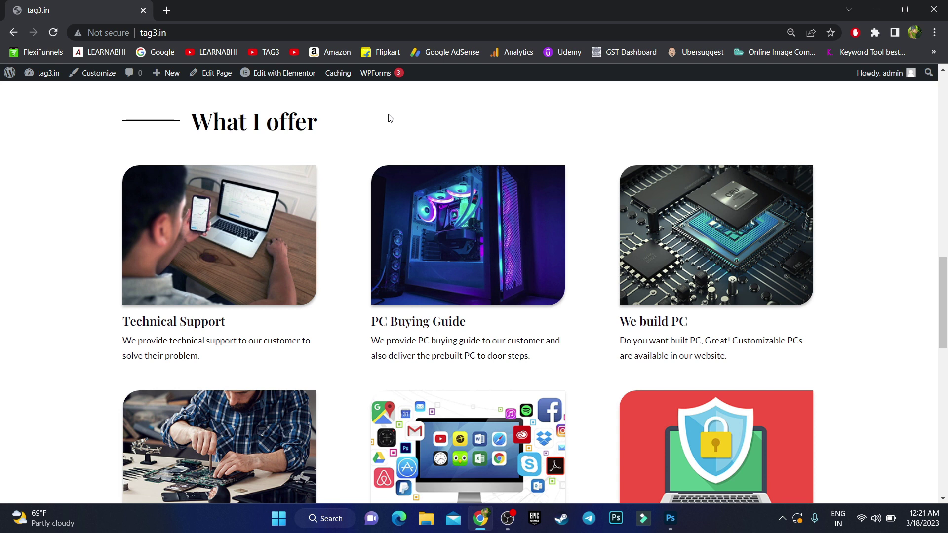
drag(203, 124, 352, 134)
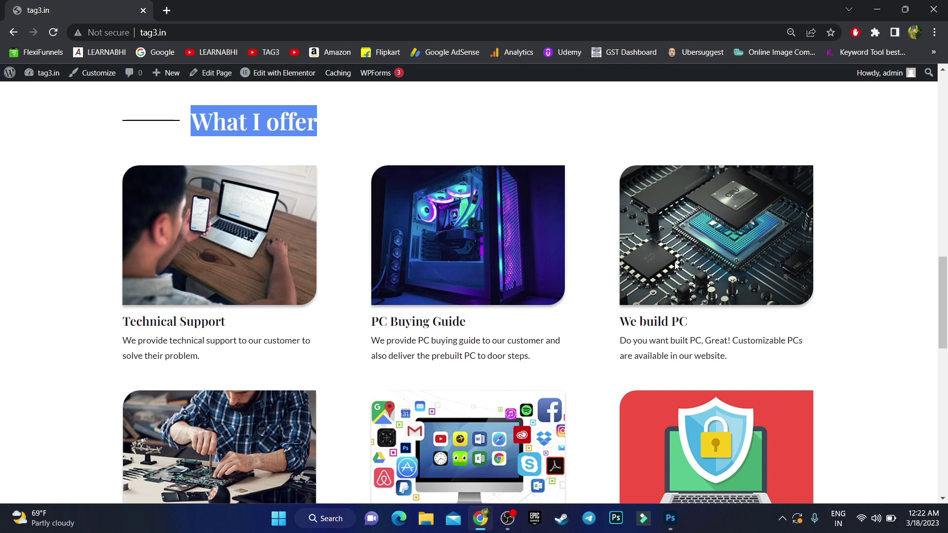
drag(945, 271, 947, 280)
scroll(286, 228, down, 2)
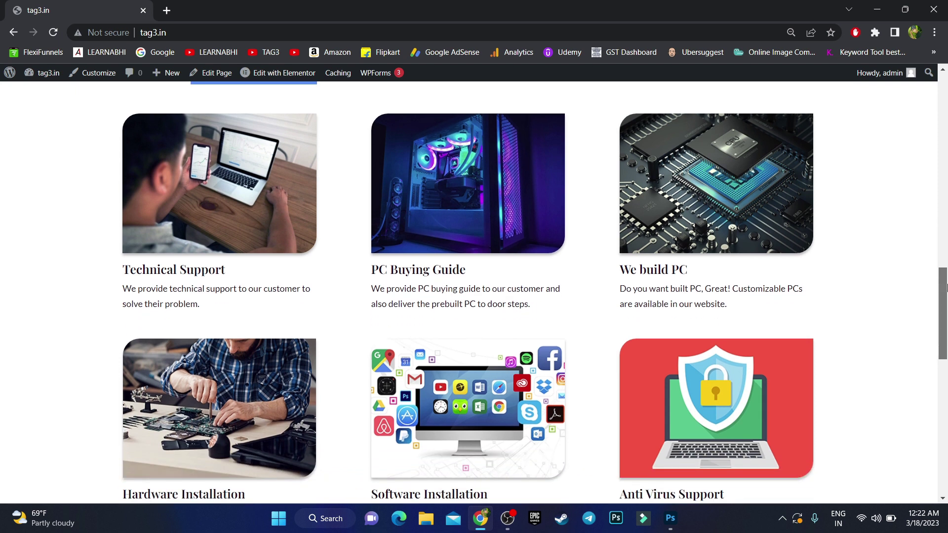
drag(390, 248, 477, 262)
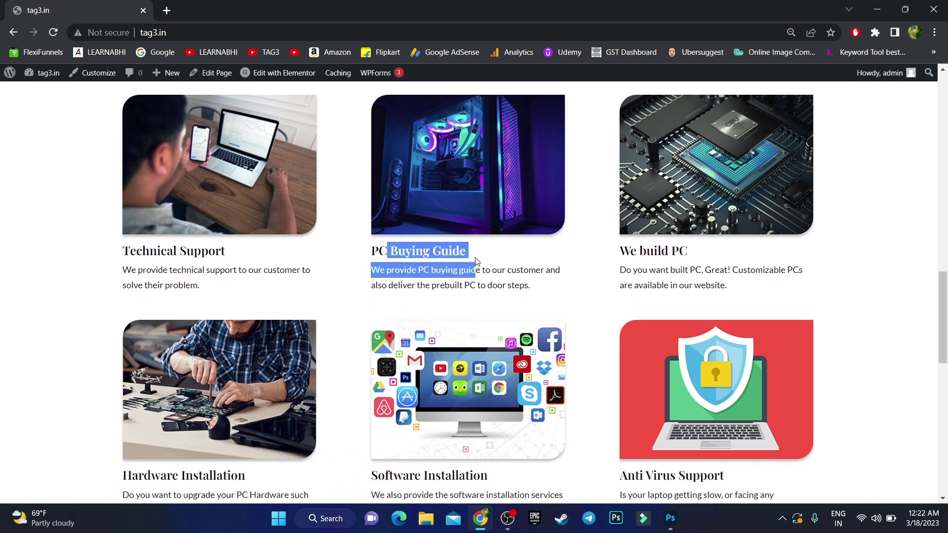
drag(630, 257, 712, 257)
scroll(748, 289, down, 3)
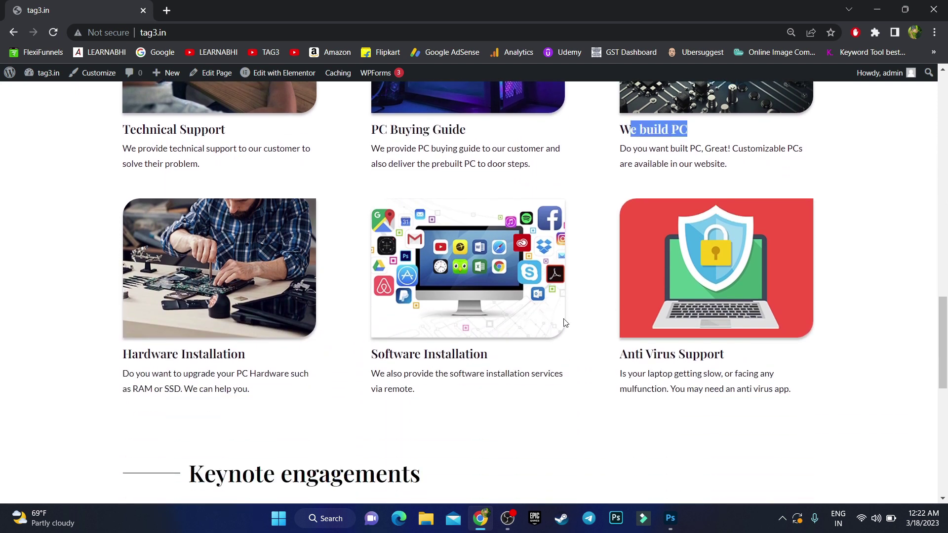
Step: Review the Keynote engagements section and check the page behind its "Know more about us" link in a new tab, closing it again
drag(942, 320, 927, 390)
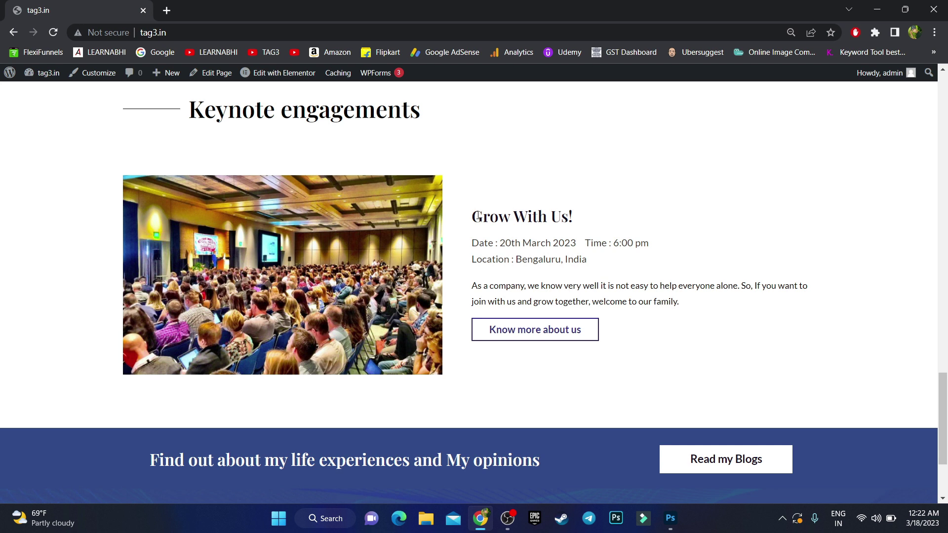
drag(477, 215, 688, 302)
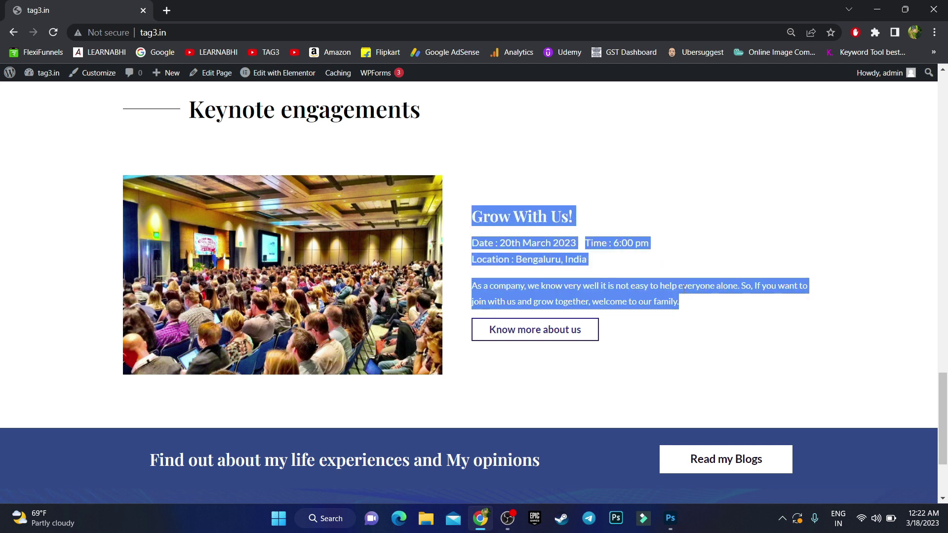
click(698, 314)
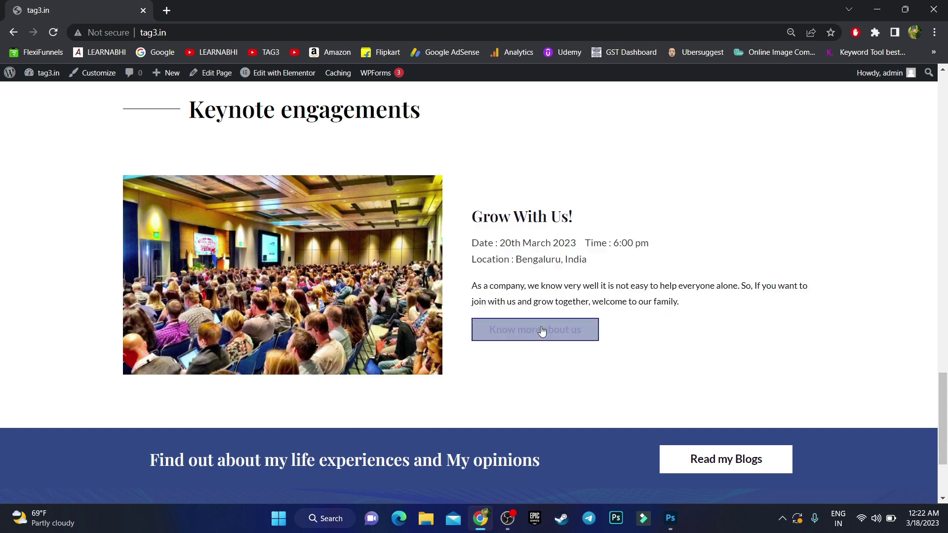
middle_click(517, 324)
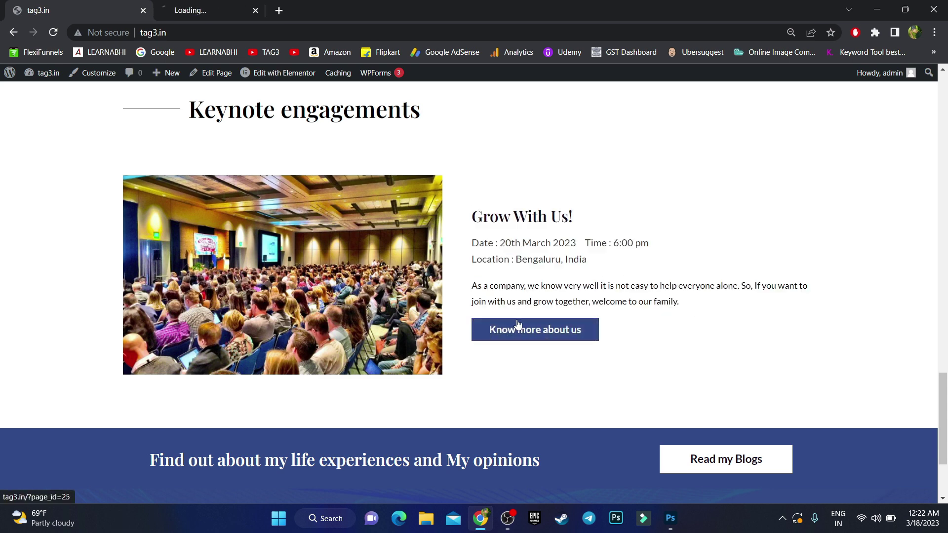
click(236, 6)
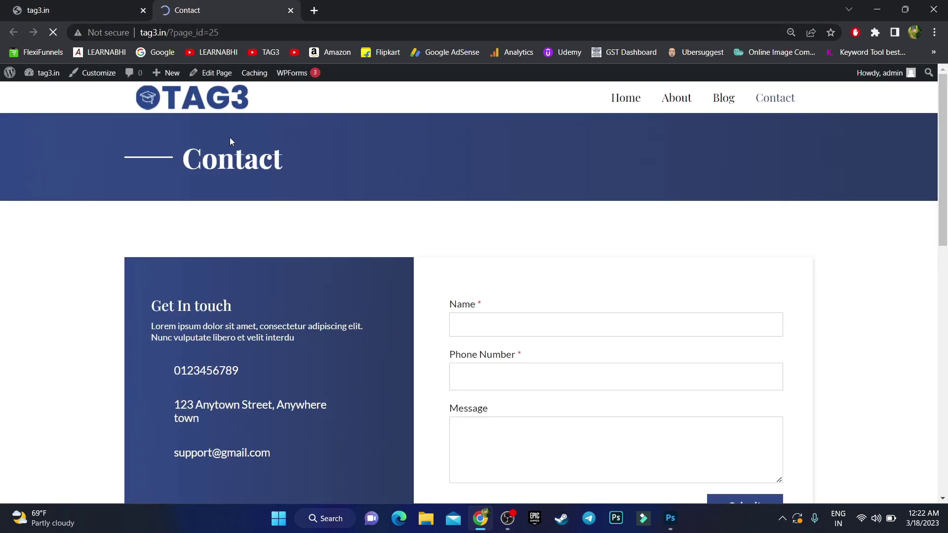
click(291, 10)
Step: Check the footer's Instagram and YouTube links under Follow me, closing each opened tab and returning to the home page
scroll(945, 373, down, 3)
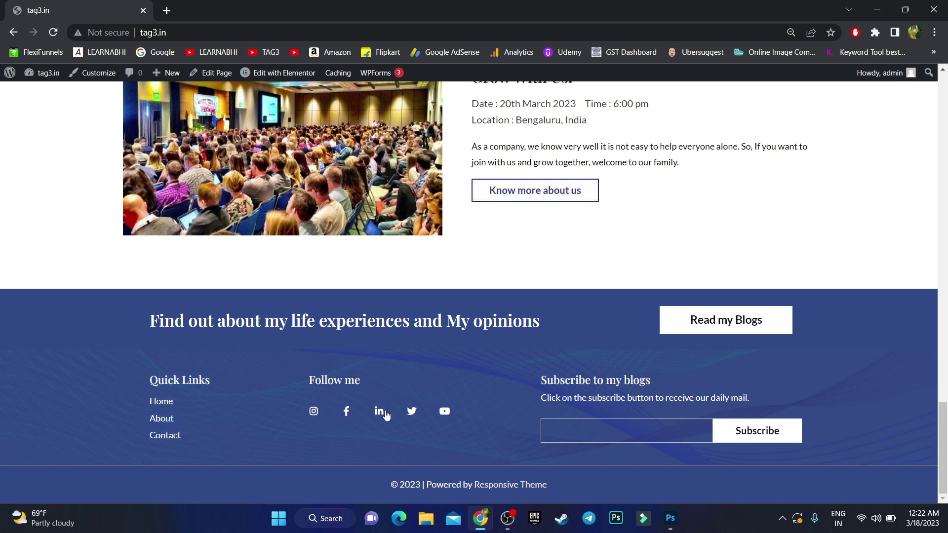
click(310, 411)
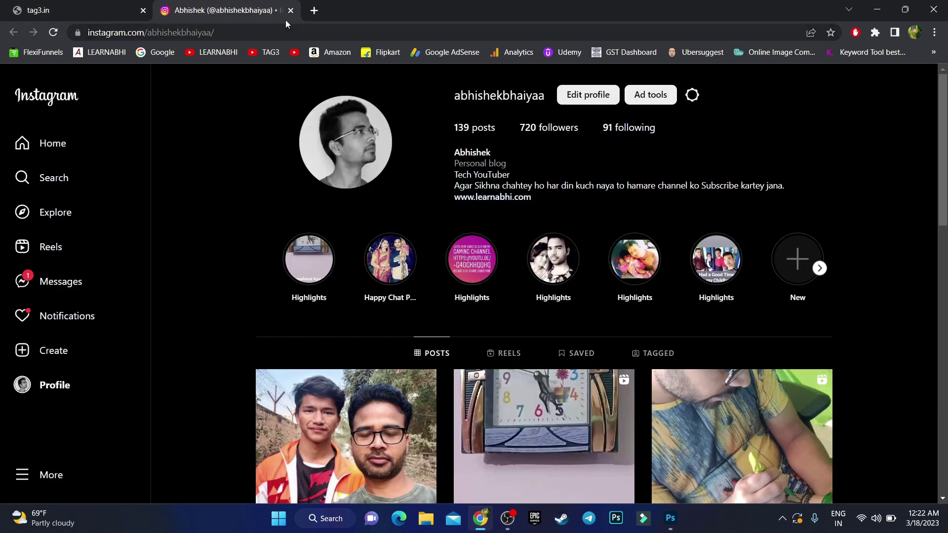
click(289, 12)
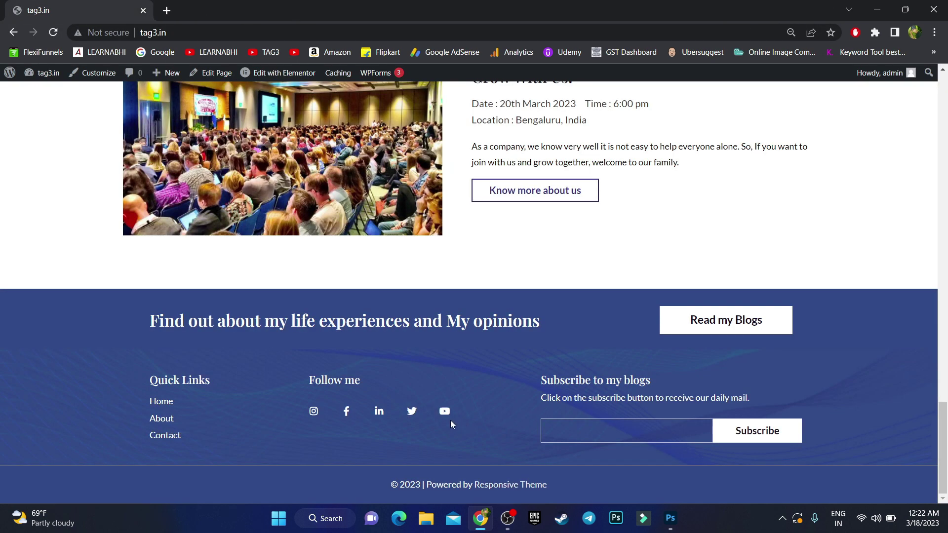
click(445, 412)
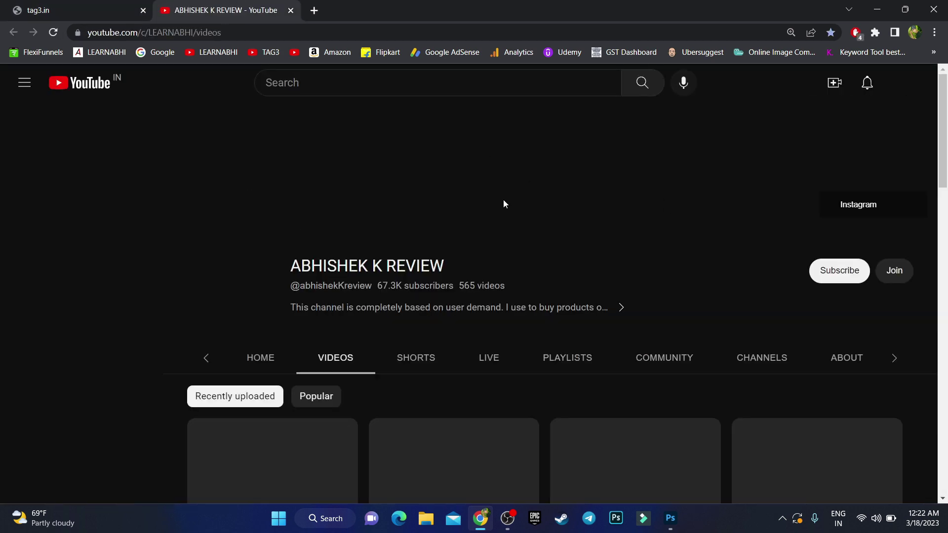
key(ctrl+w)
scroll(944, 412, up, 5)
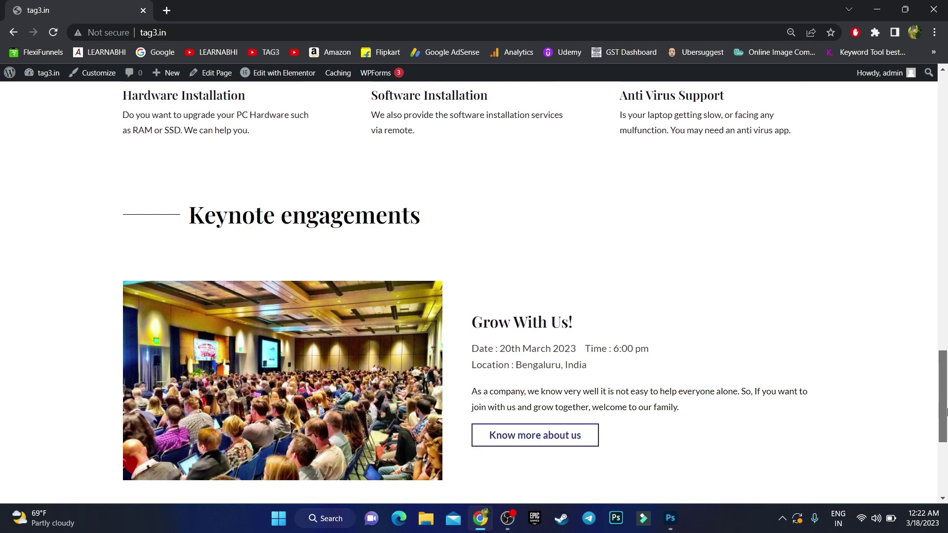
drag(945, 413, 944, 115)
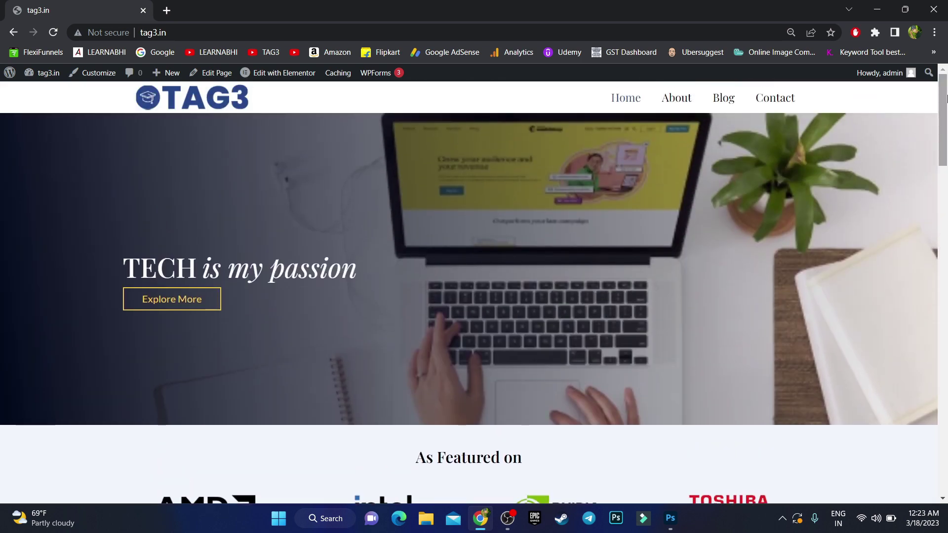
middle_click(929, 95)
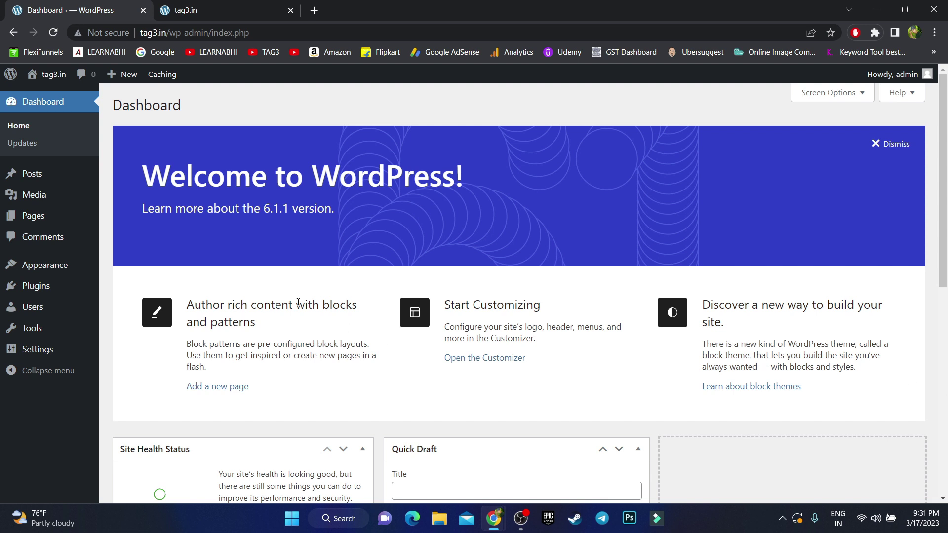
Step: Upload the responsive-addons-pro zip file as a new plugin and install it on the WordPress site
mouse_move(41, 293)
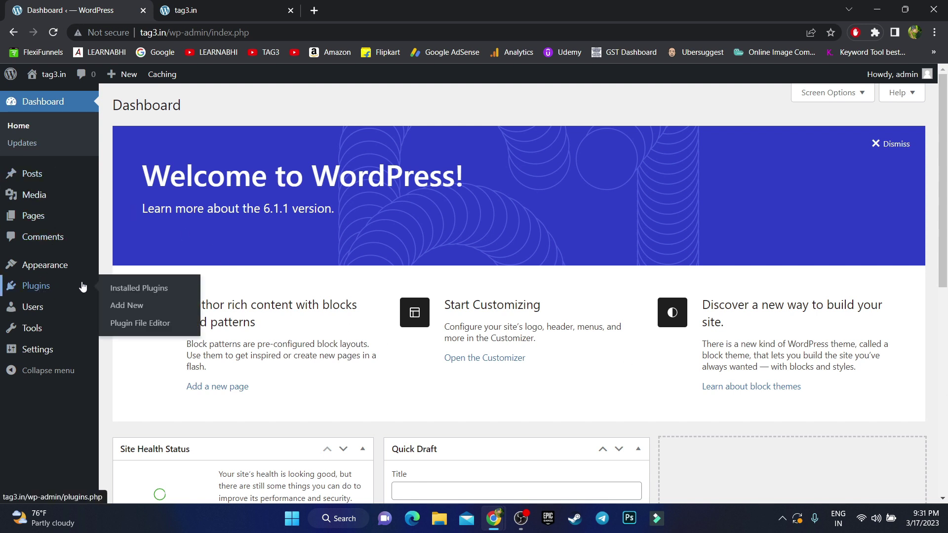
click(126, 307)
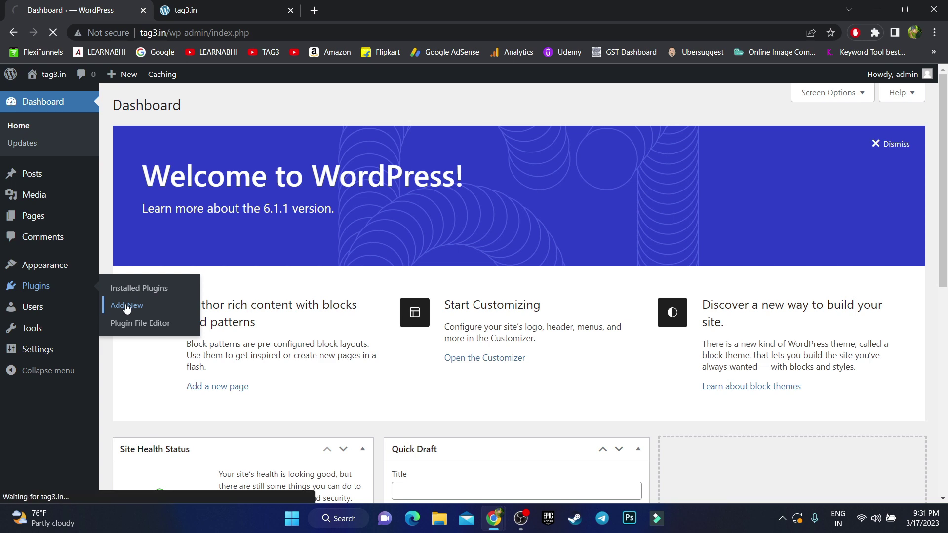
click(218, 111)
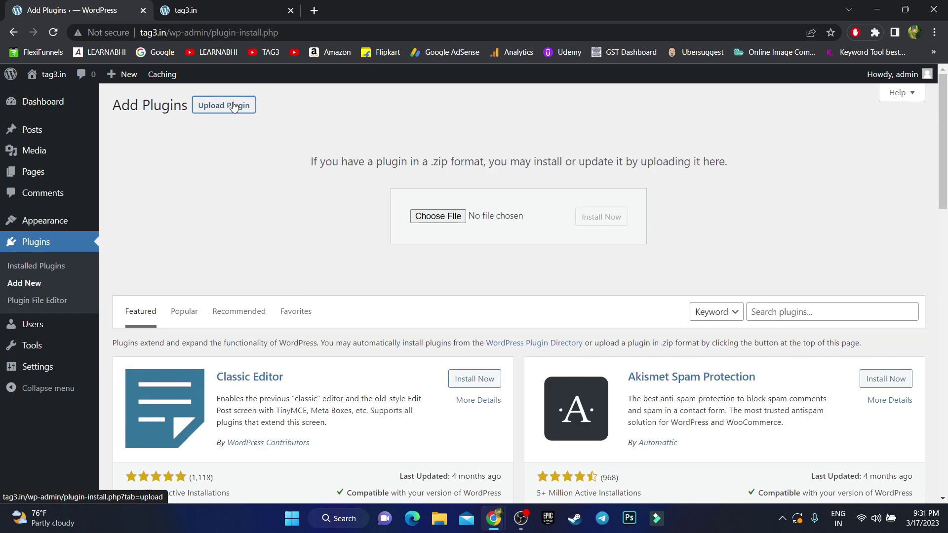
click(445, 218)
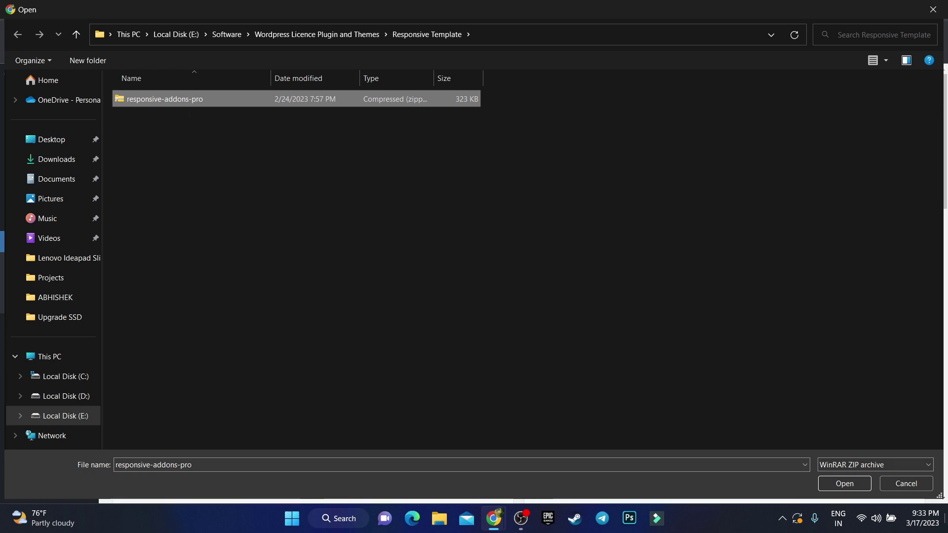
click(846, 484)
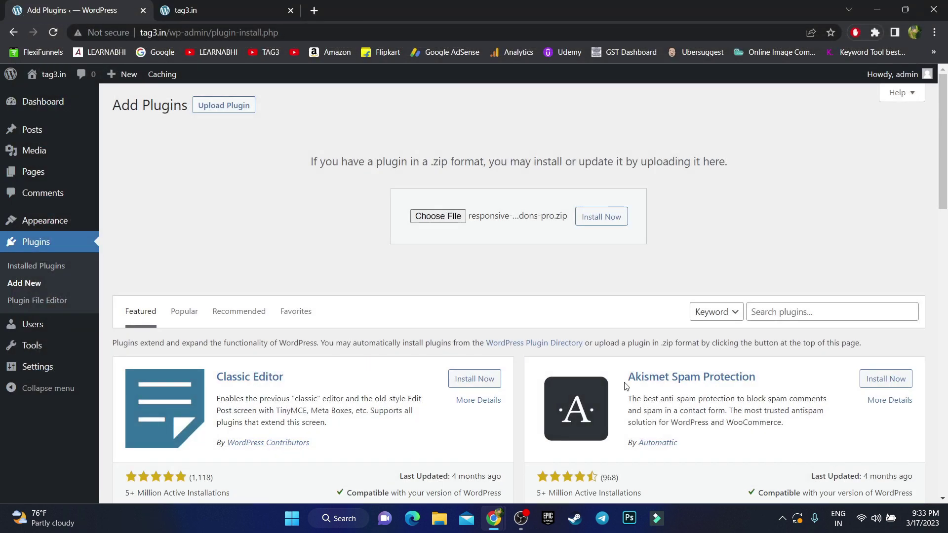
click(612, 214)
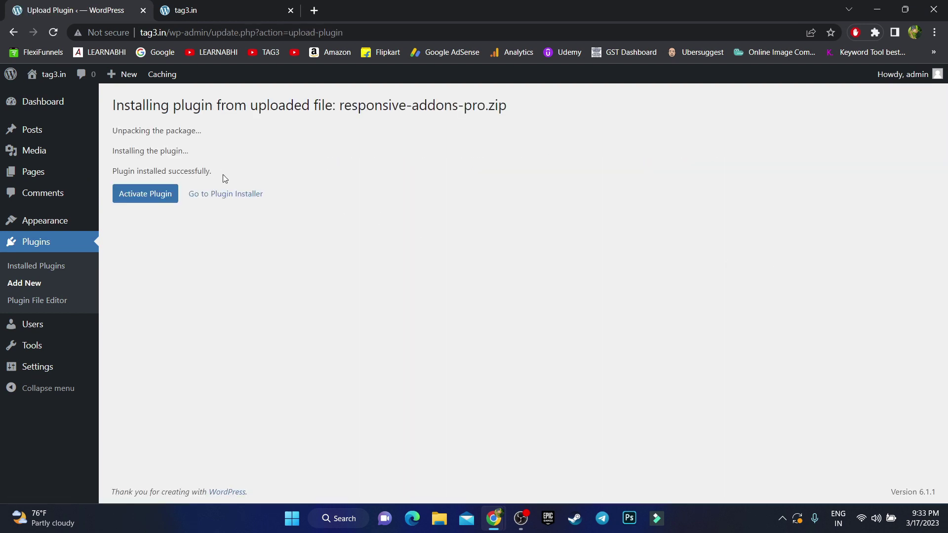
drag(213, 172, 121, 171)
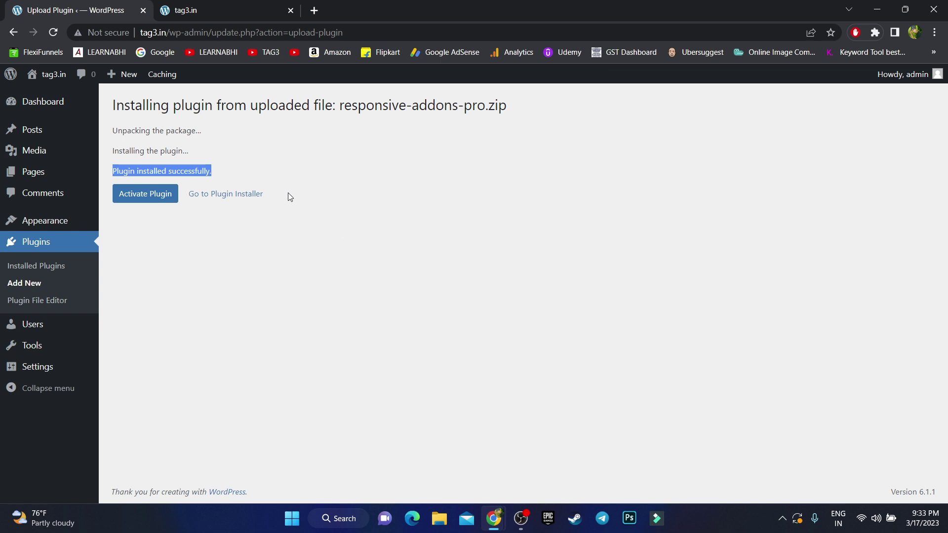
Step: Activate the Responsive Pro plugin from the list of installed plugins
click(34, 266)
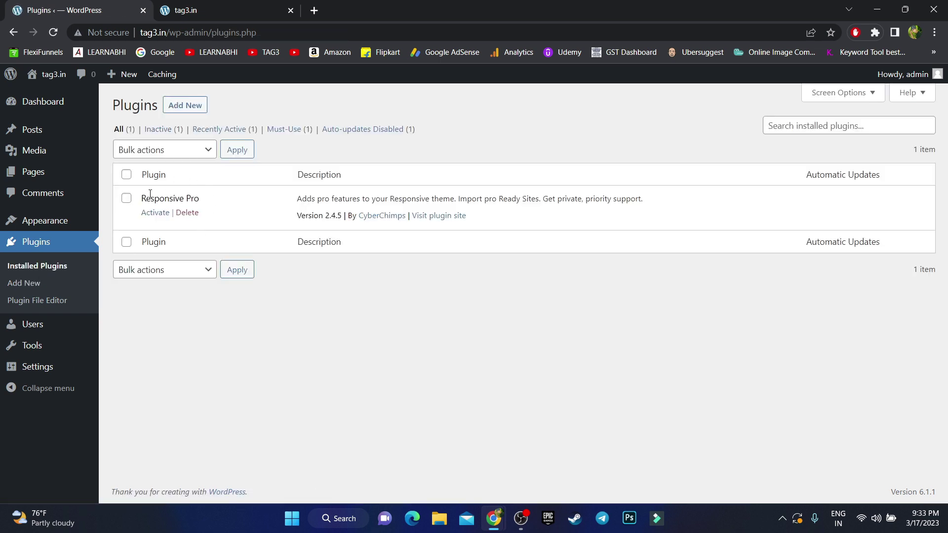
drag(141, 198, 211, 204)
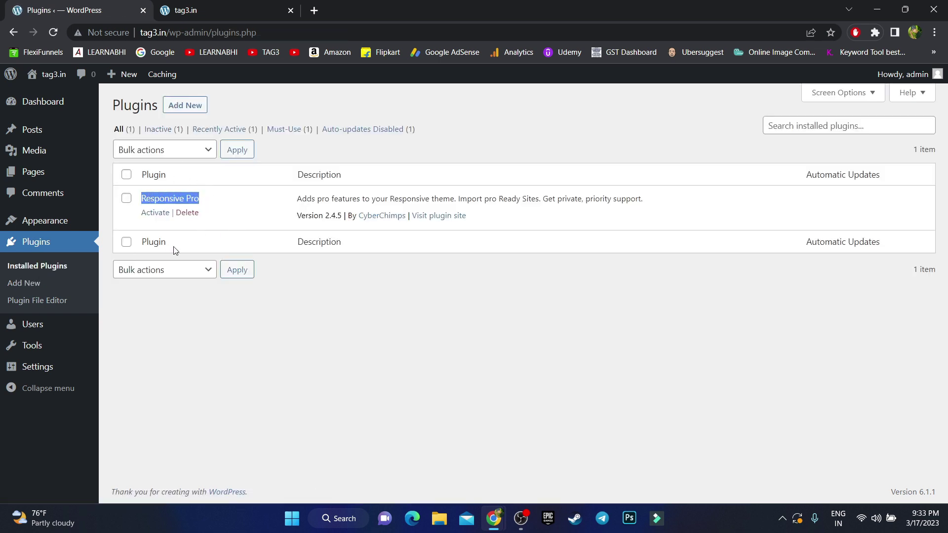
click(153, 216)
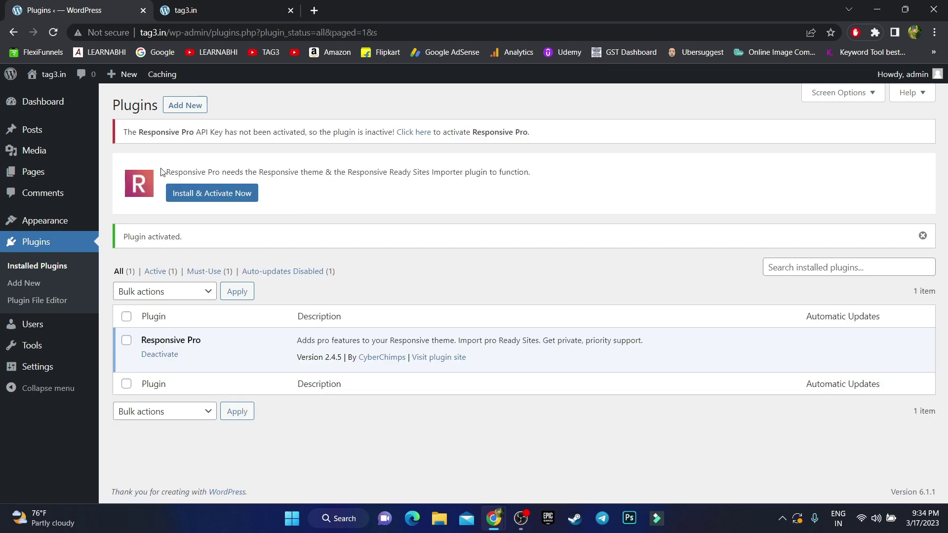
Step: Install and activate the Responsive theme and Responsive Ready Sites Importer plugin that Responsive Pro requires
drag(161, 172, 557, 177)
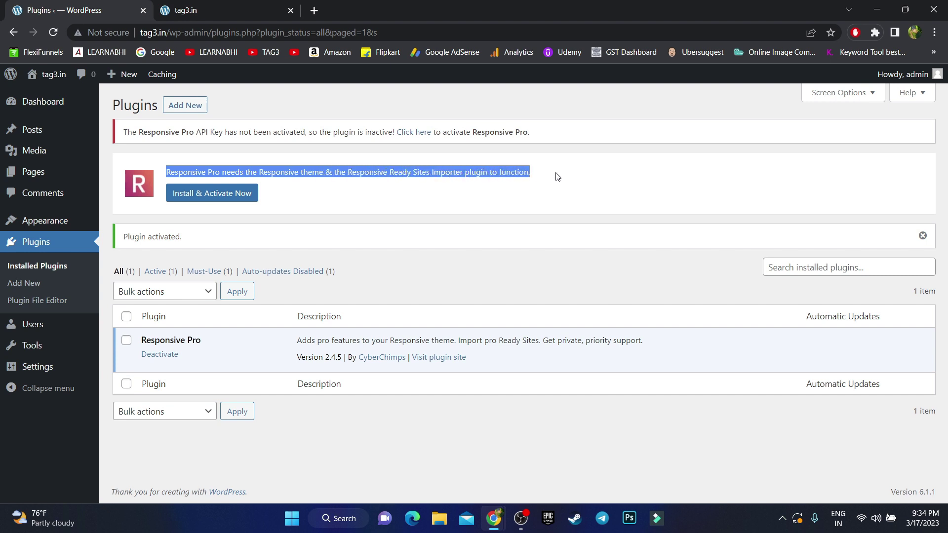
click(558, 177)
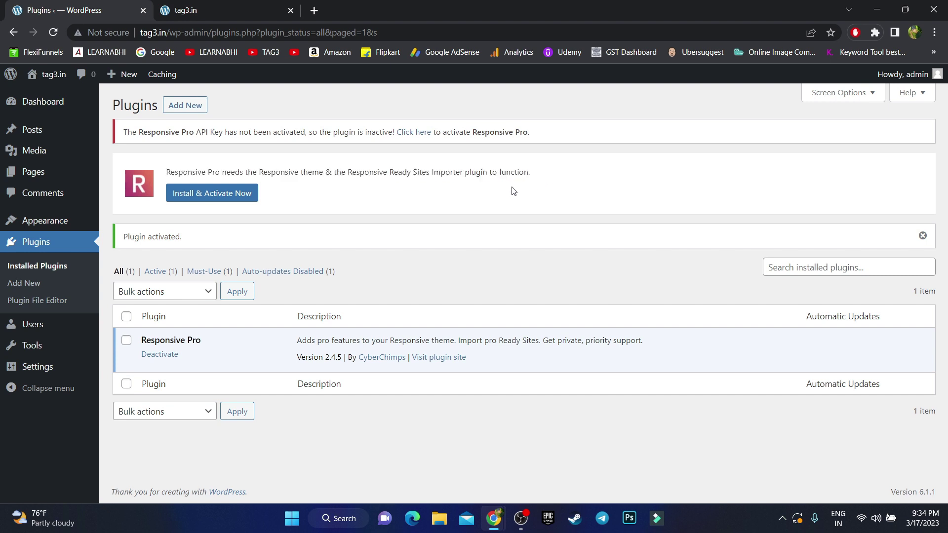
click(210, 195)
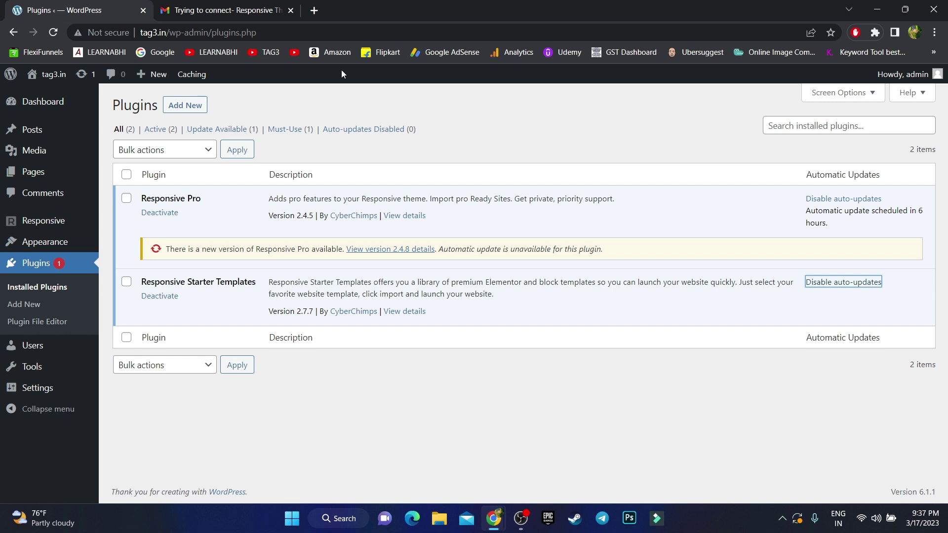
Step: View the details of the active Responsive theme among the installed themes and close them again
mouse_move(71, 245)
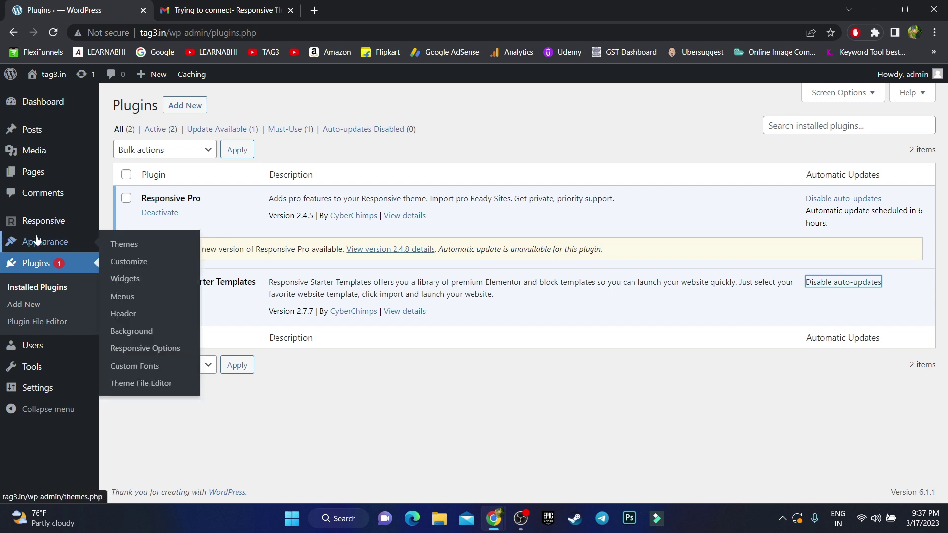
click(129, 248)
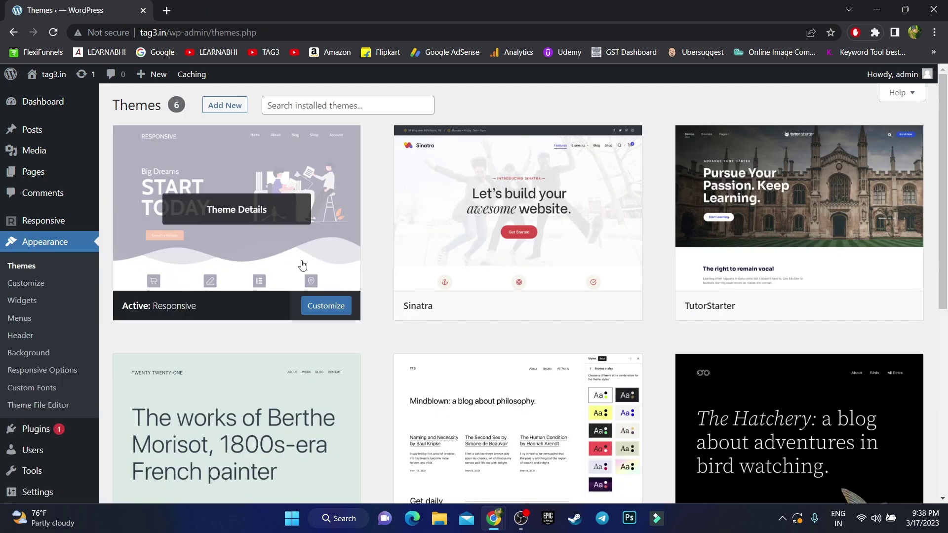
click(234, 260)
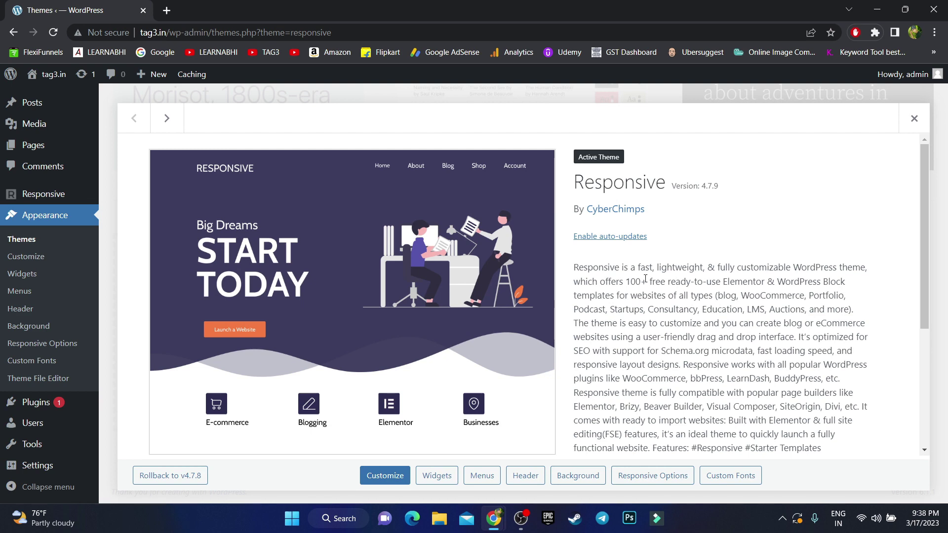
click(914, 118)
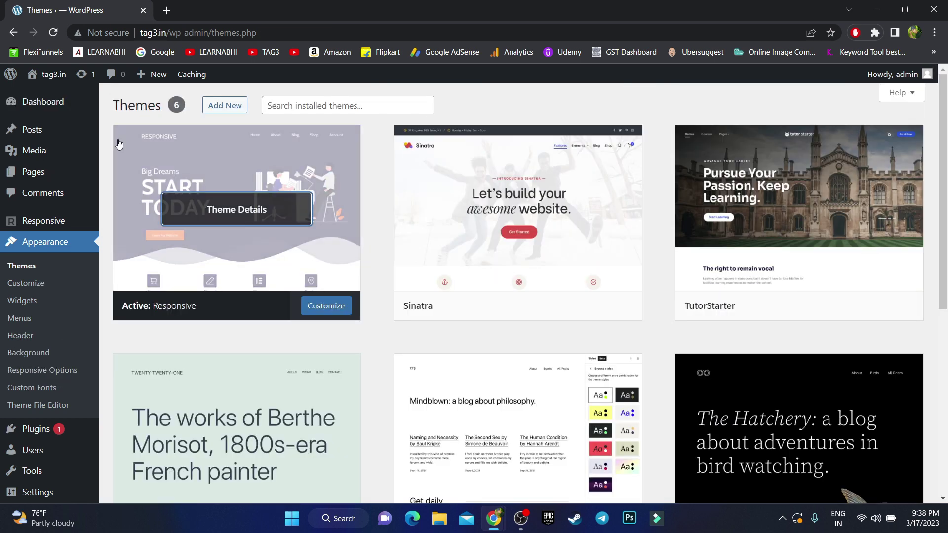
Step: Check the live tag3.in site with its default Hello world! post in a new tab and return to the Themes page
middle_click(62, 88)
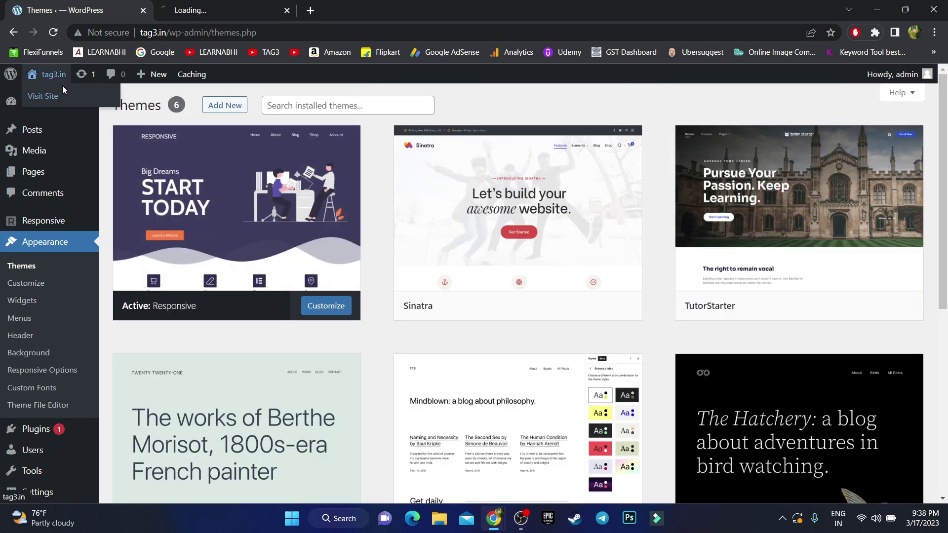
click(209, 4)
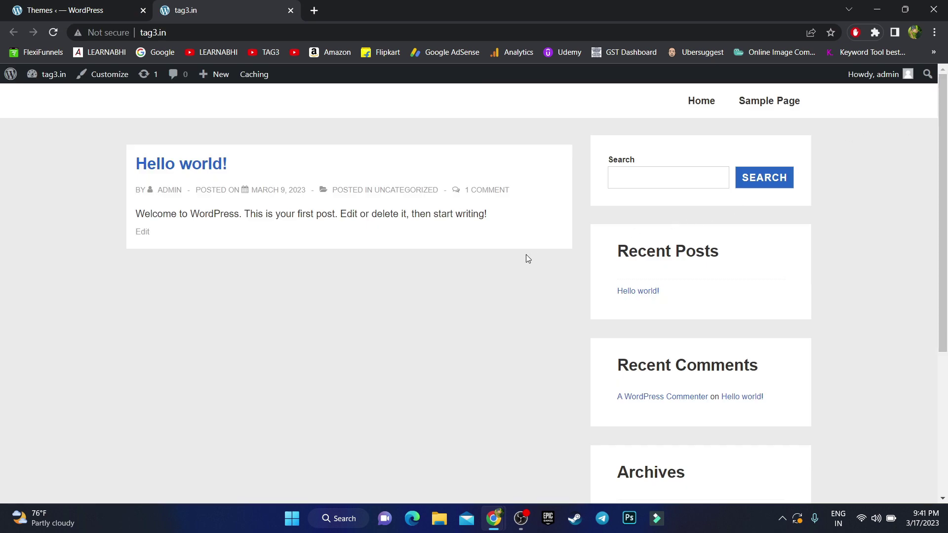
scroll(464, 258, down, 5)
scroll(456, 257, up, 5)
drag(131, 162, 252, 168)
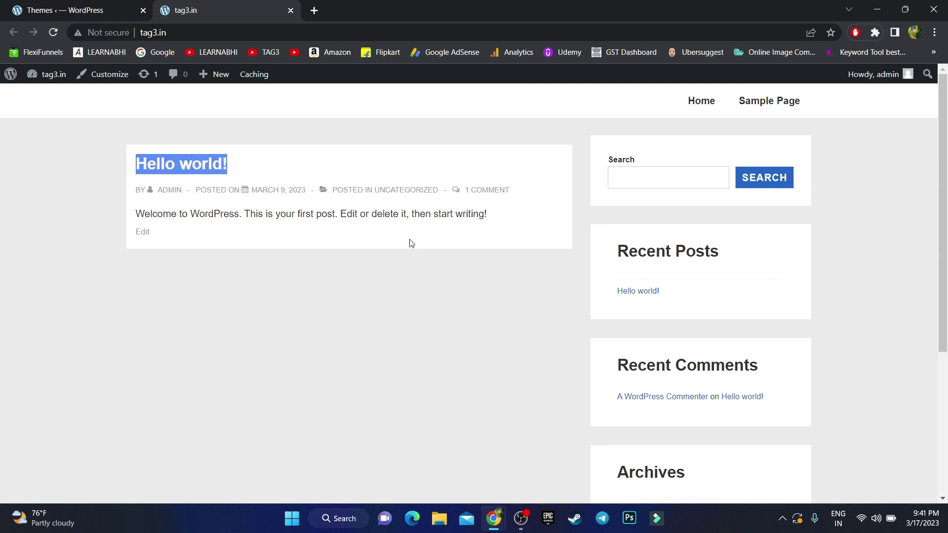
click(288, 276)
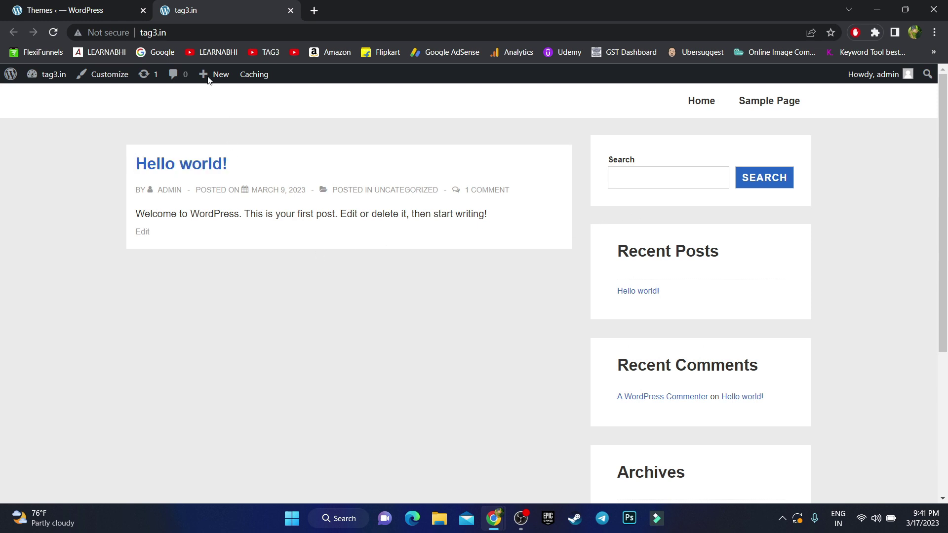
click(67, 6)
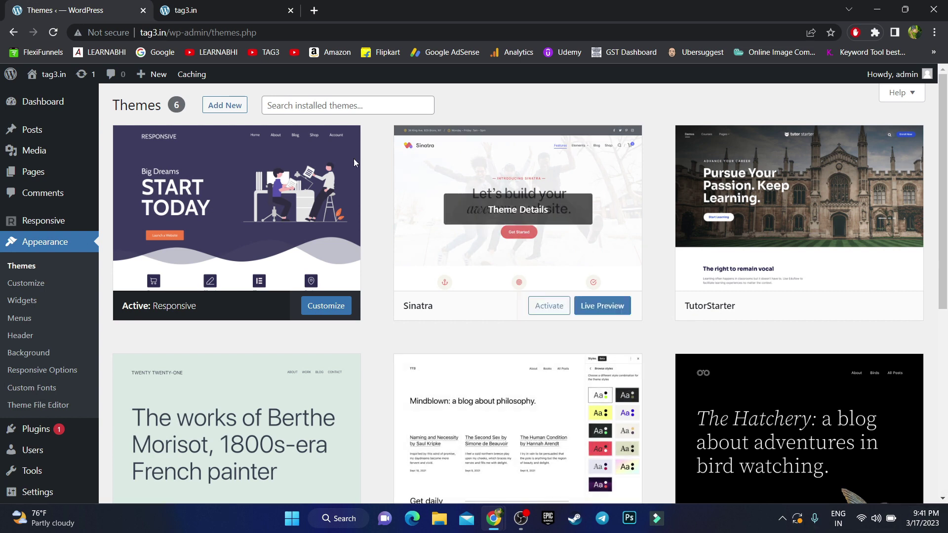
Step: Open the Responsive Templates library and browse the available starter templates
mouse_move(251, 228)
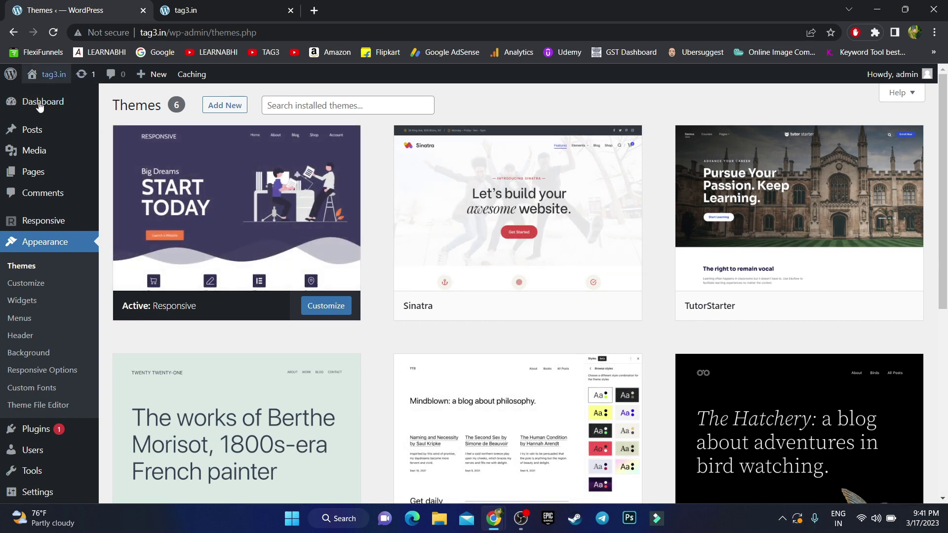
mouse_move(38, 227)
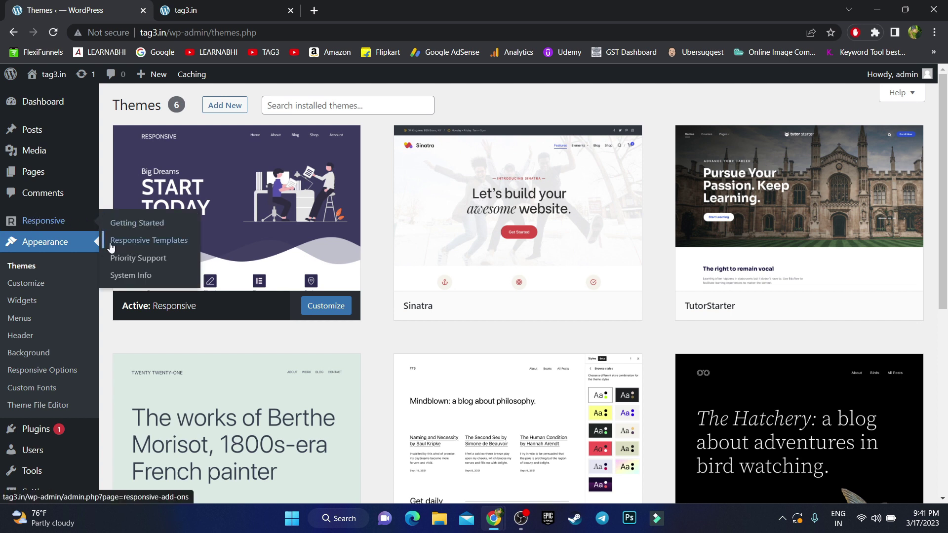
click(161, 245)
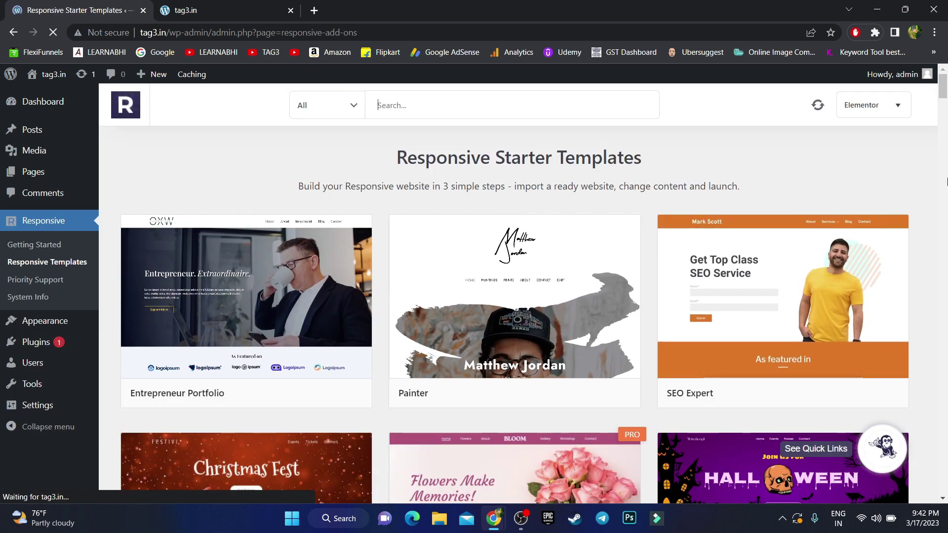
click(943, 112)
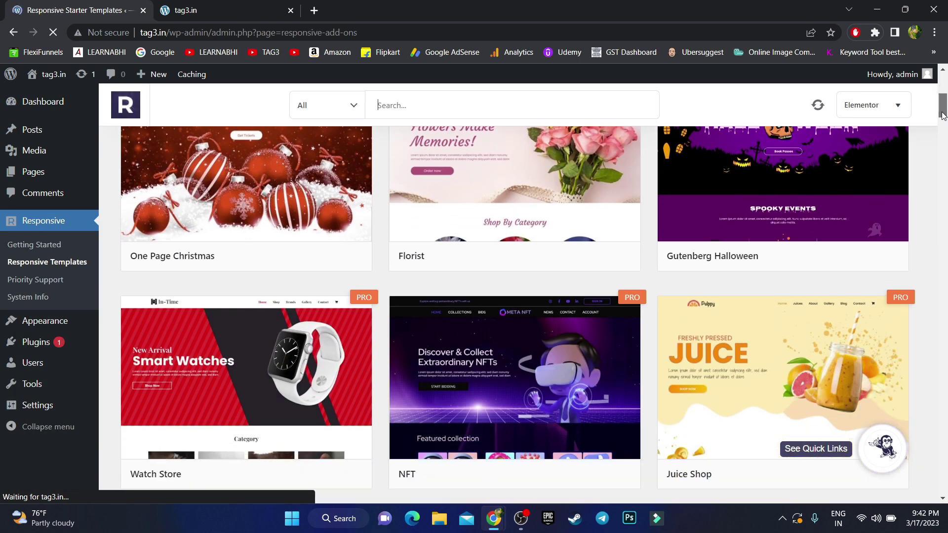
drag(942, 115, 921, 163)
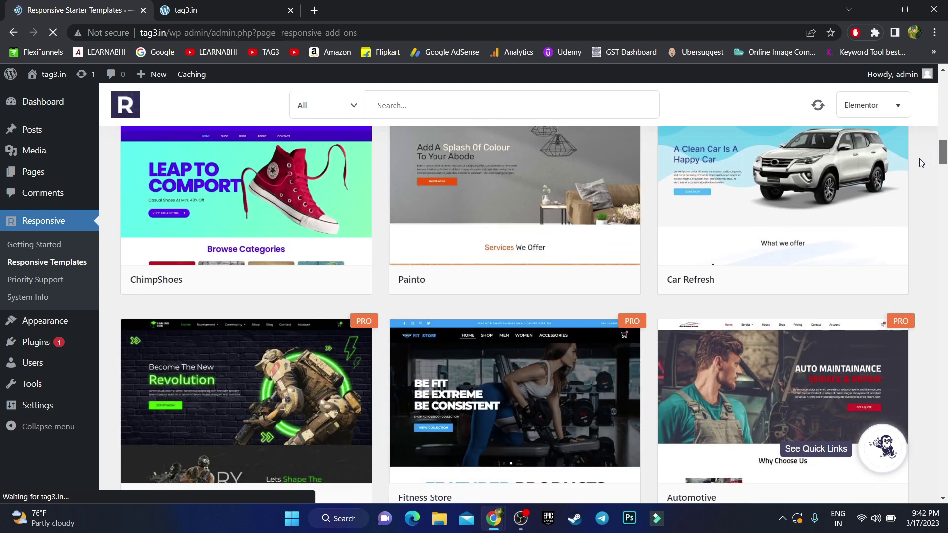
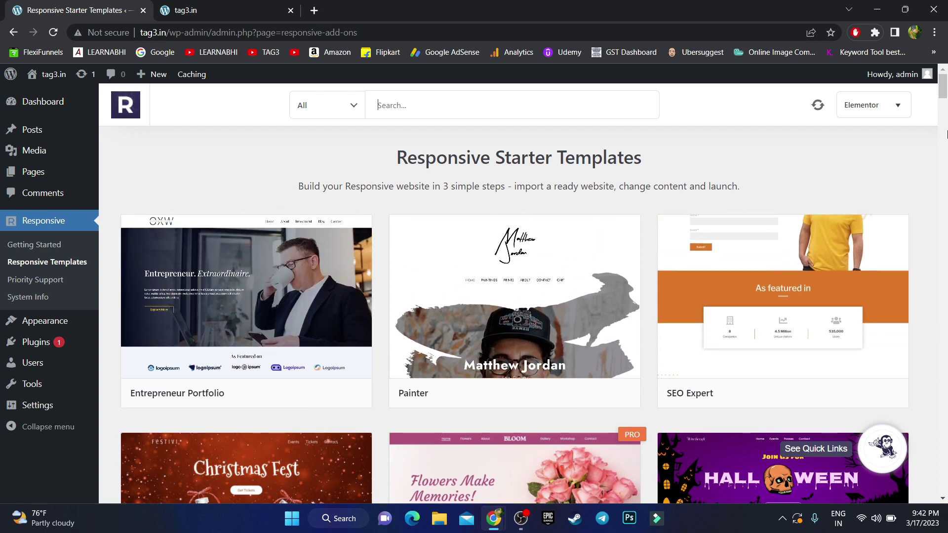
drag(944, 92, 945, 110)
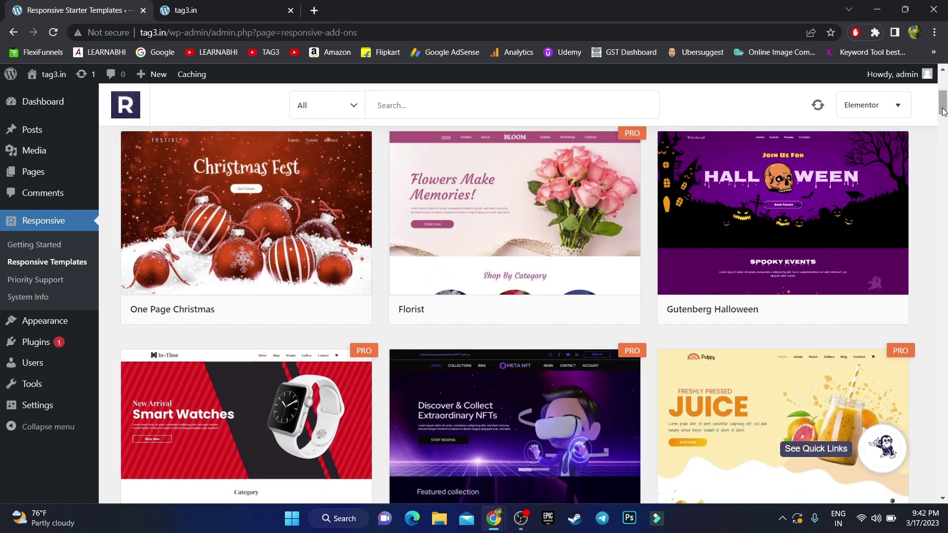
drag(944, 112, 943, 89)
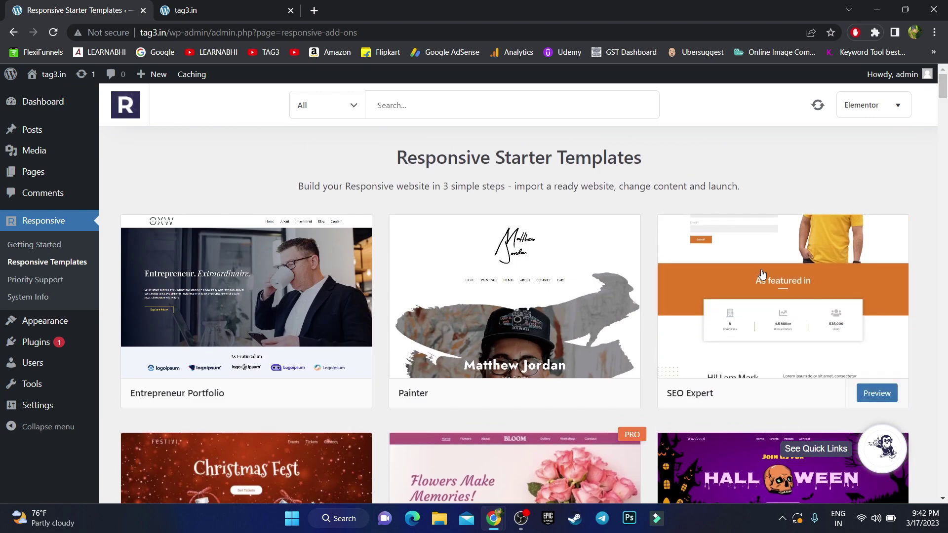
Step: Preview the SEO Expert starter template, look through its page sections, and close the preview
click(761, 274)
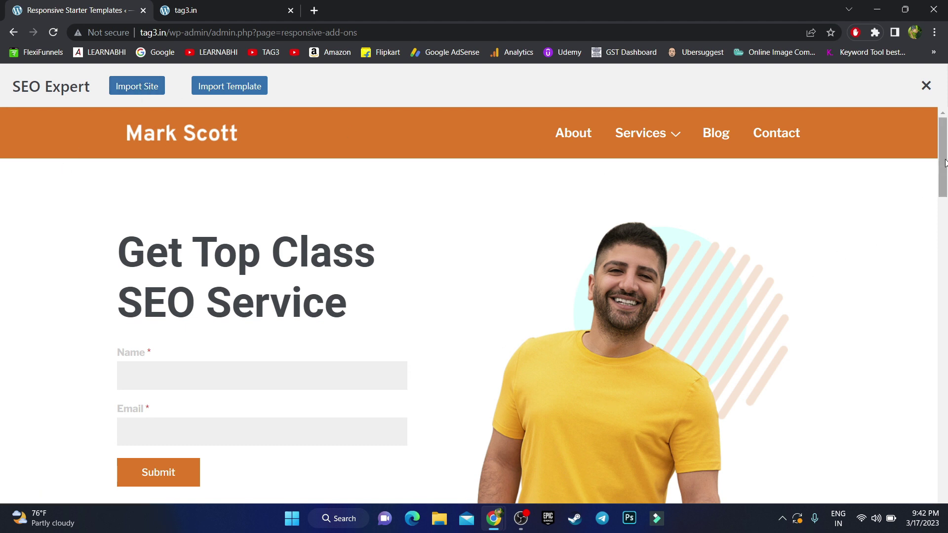
drag(939, 182, 940, 212)
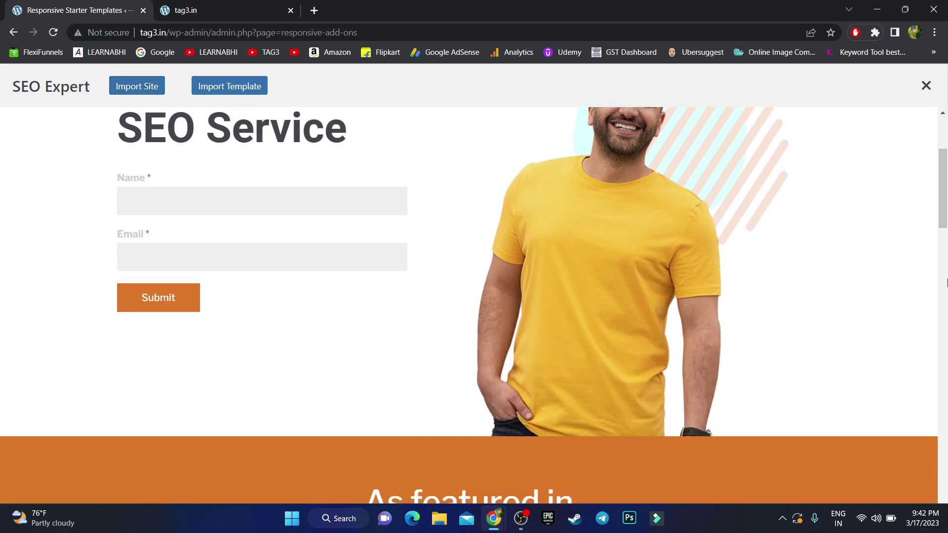
click(943, 282)
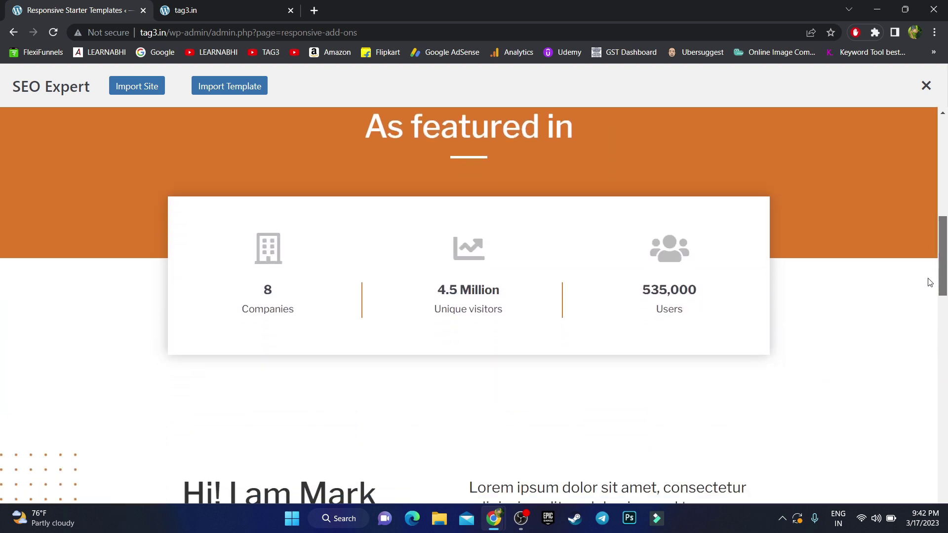
drag(930, 282, 899, 147)
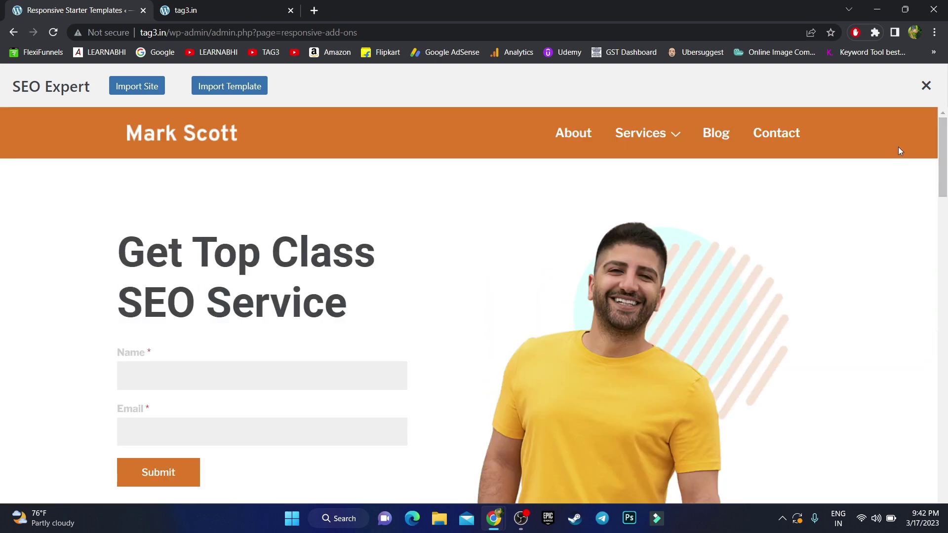
click(927, 86)
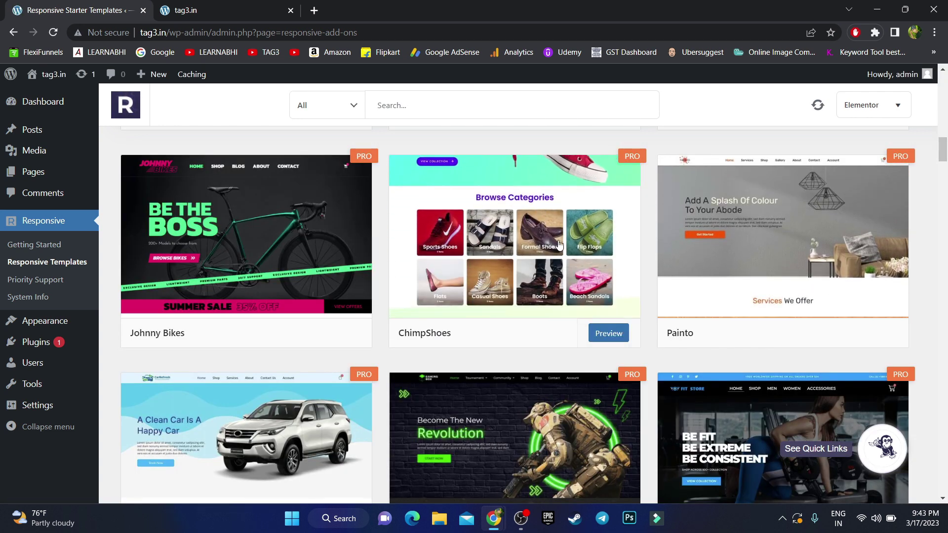
Step: Preview the ChimpShoes starter template and look through its home page down to the featured products
click(547, 240)
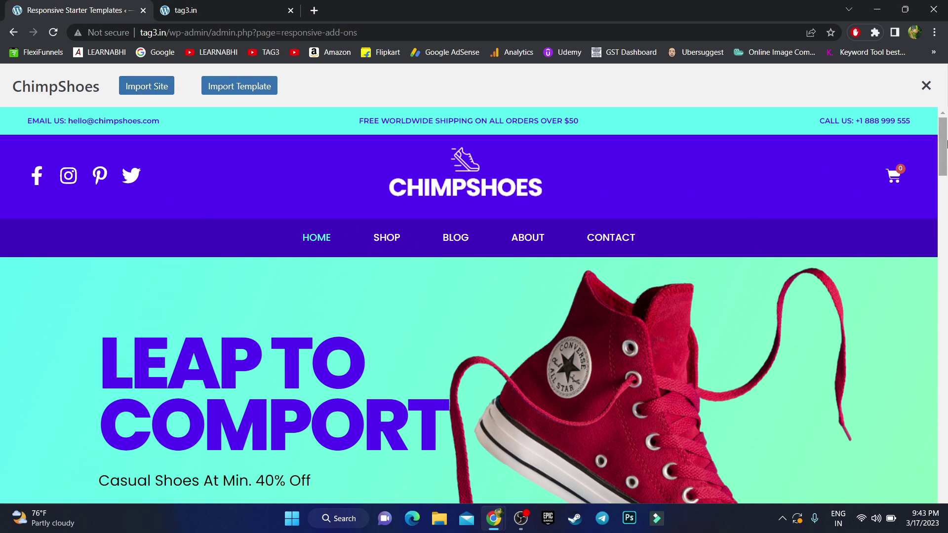
drag(941, 146, 904, 277)
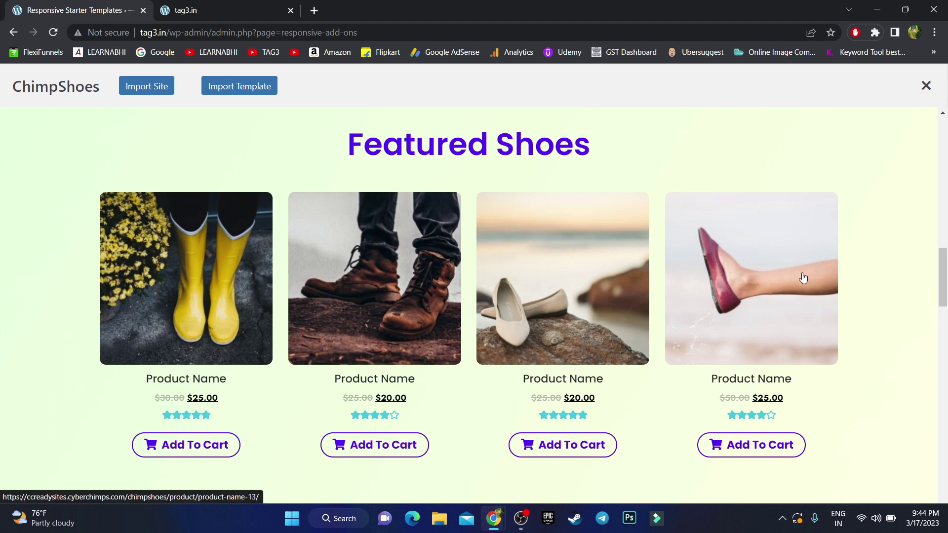
drag(944, 275, 944, 118)
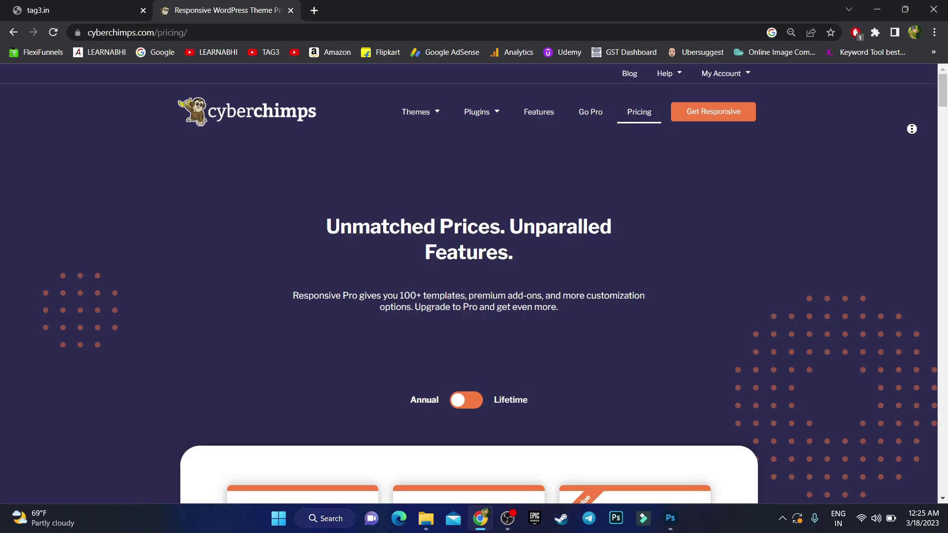
Step: Review the Personal Plan on the cyberchimps pricing page, including its price, site limit and top features
scroll(910, 164, down, 3)
scroll(910, 164, down, 6)
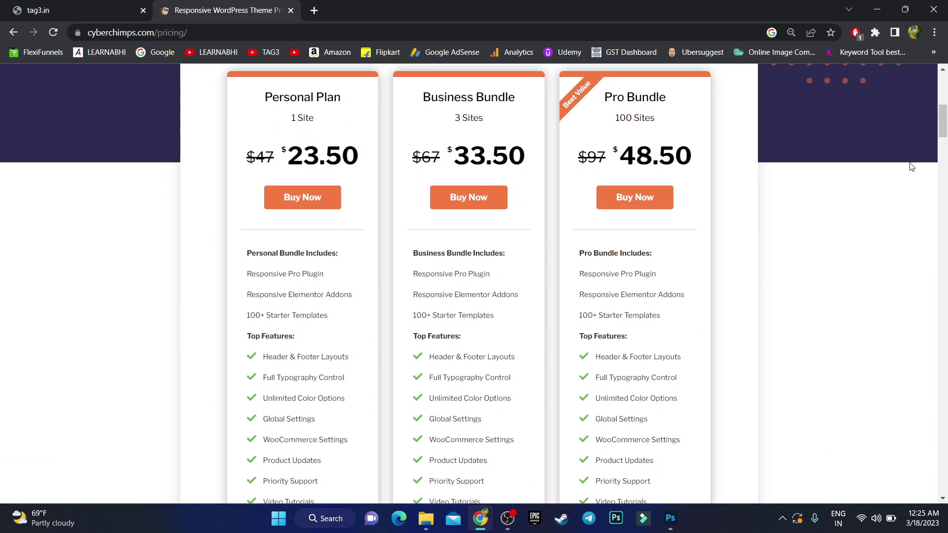
drag(284, 157, 373, 161)
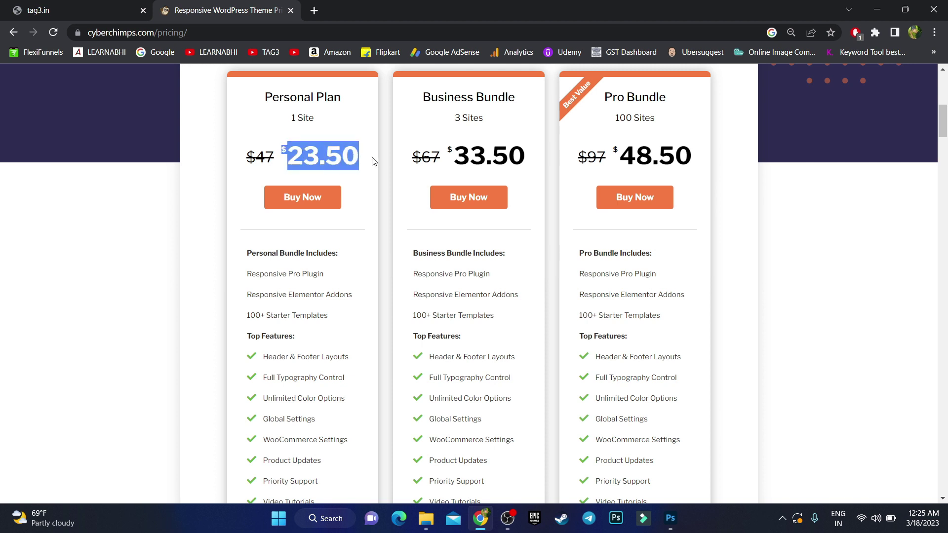
drag(290, 122, 326, 119)
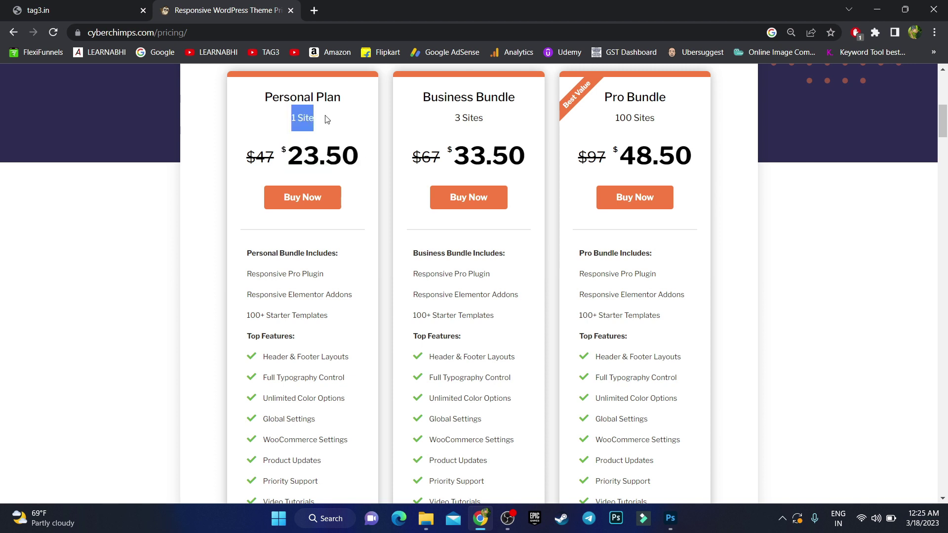
scroll(343, 131, down, 3)
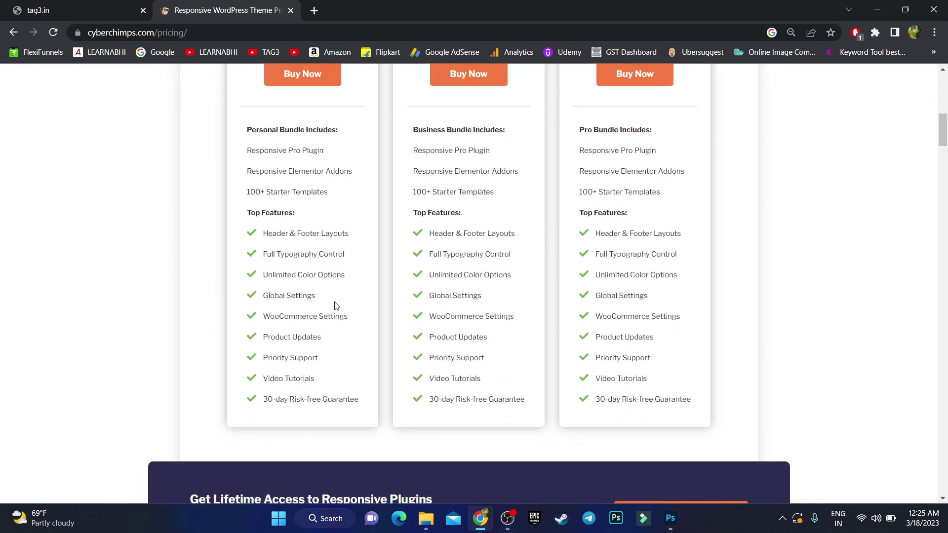
drag(363, 404, 263, 238)
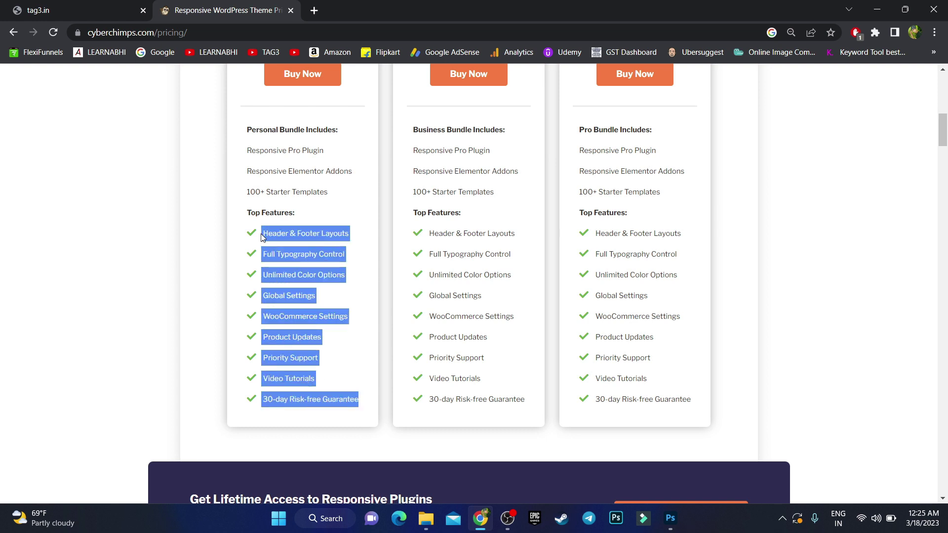
scroll(303, 213, up, 4)
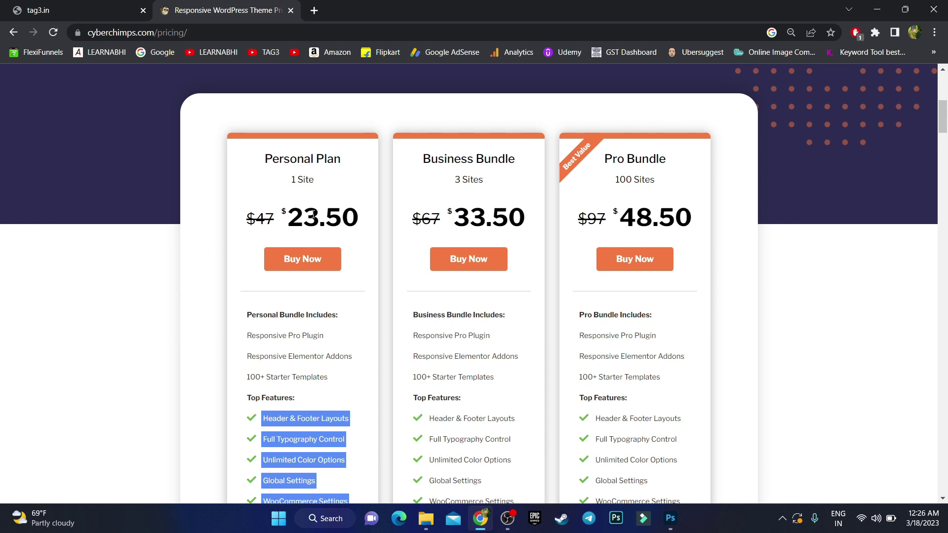
Step: Compare the Business Bundle and Pro Bundle with their site limits, prices and included features
drag(422, 159, 520, 162)
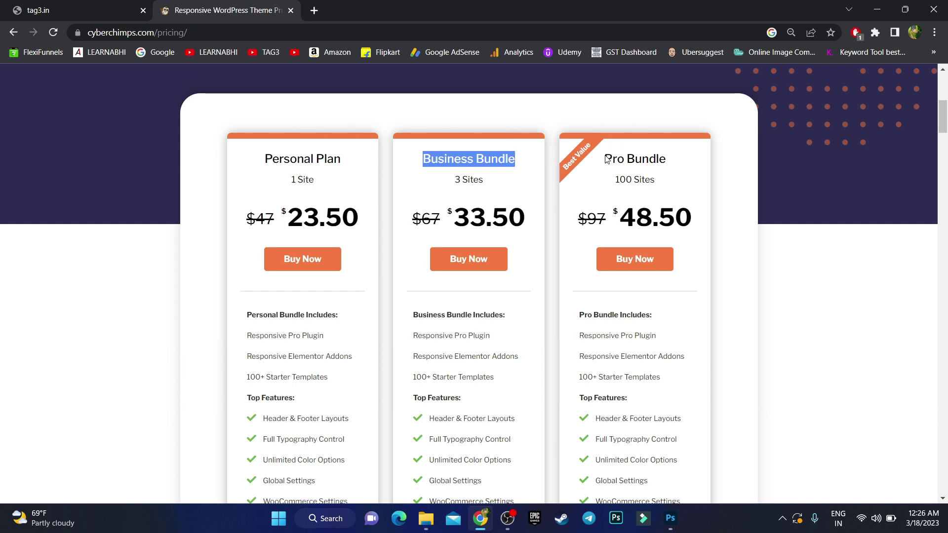
drag(607, 159, 666, 153)
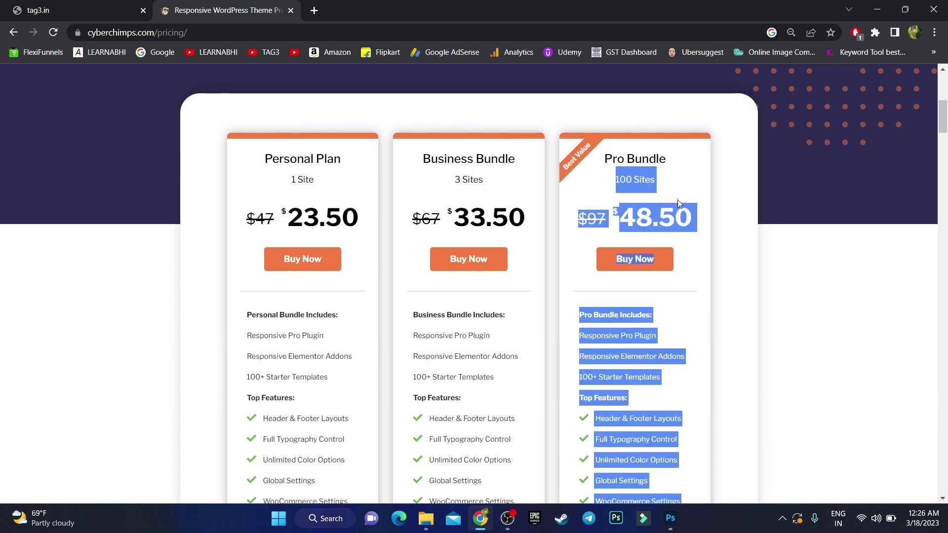
click(749, 341)
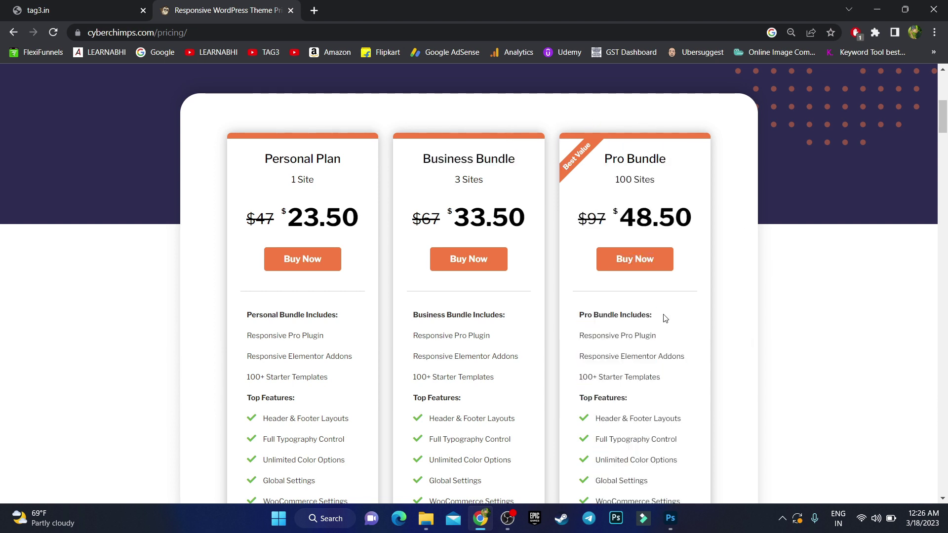
scroll(618, 350, down, 3)
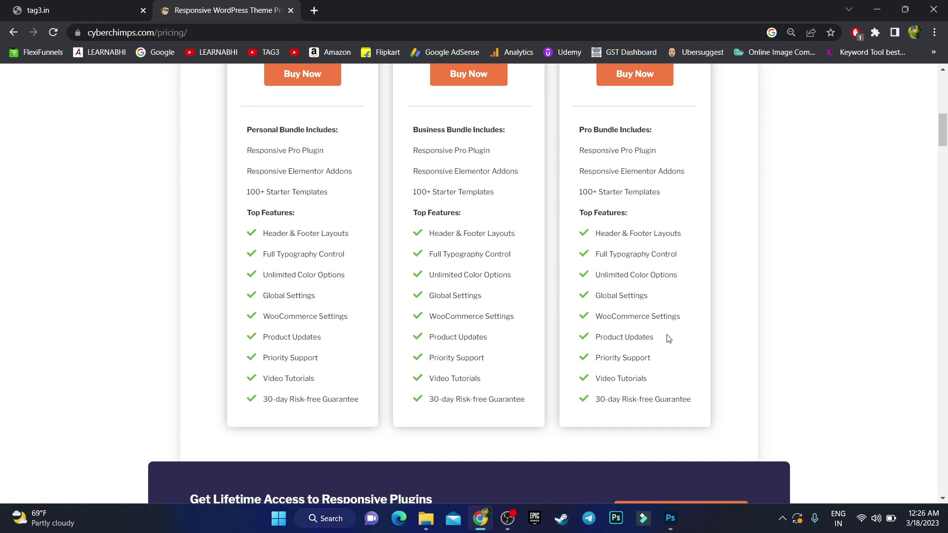
scroll(669, 339, up, 2)
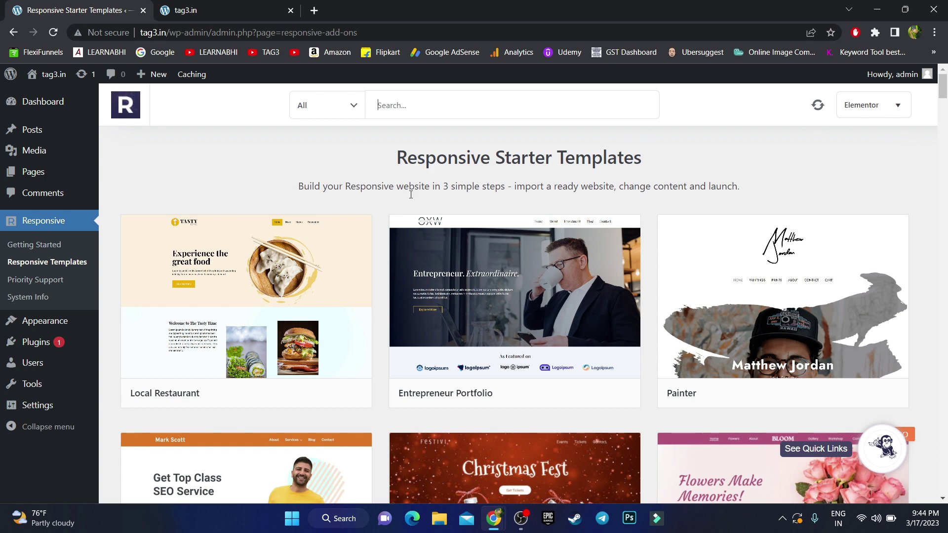
Step: Open the Entrepreneur Portfolio template preview, look through it, and compare it with the current tag3.in page
mouse_move(592, 339)
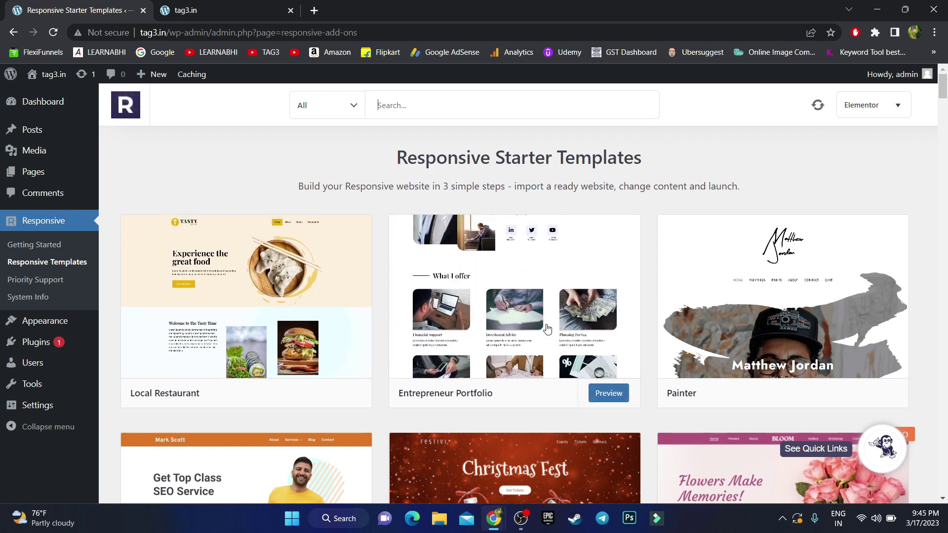
click(529, 265)
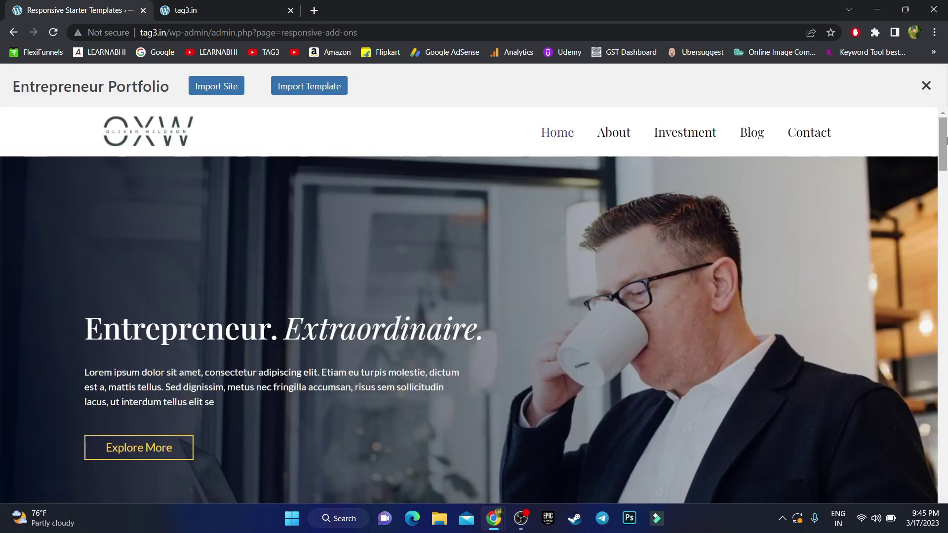
click(946, 185)
drag(945, 181, 914, 118)
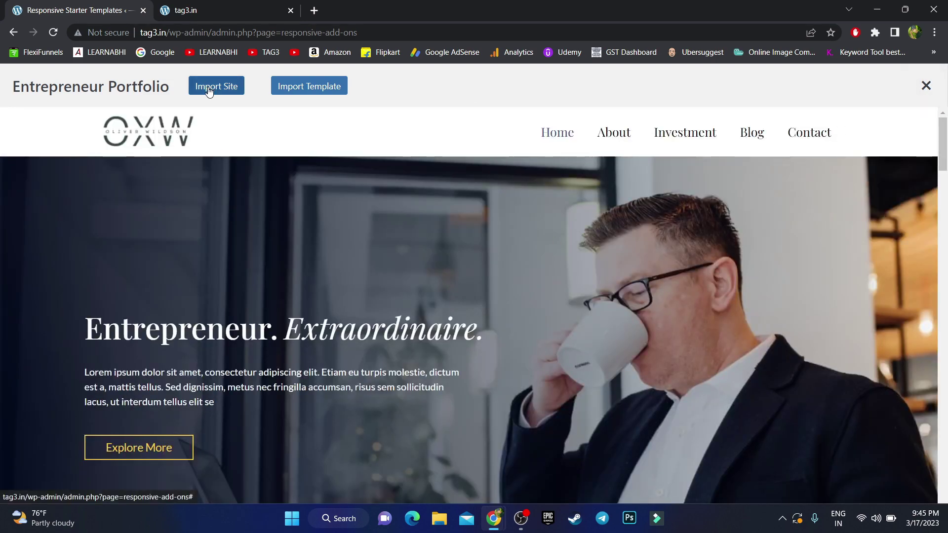
click(194, 6)
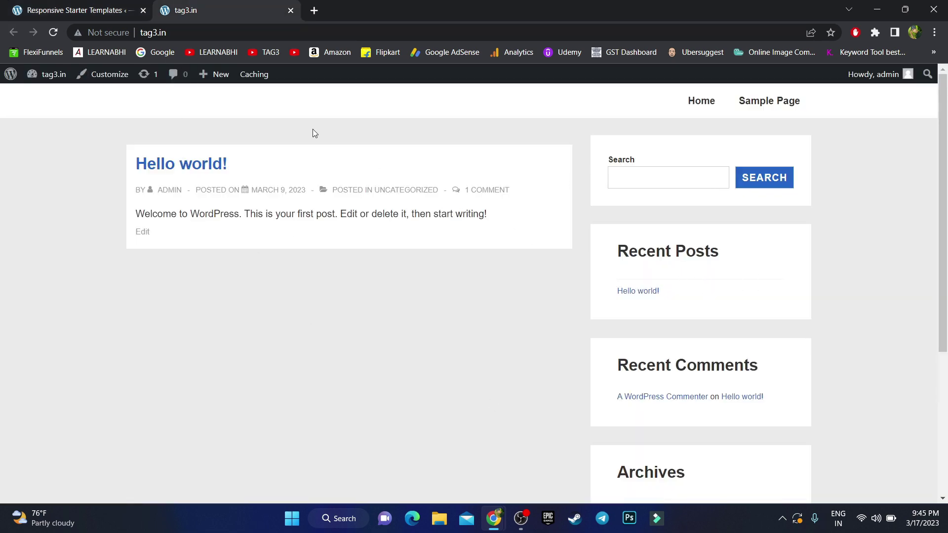
click(79, 6)
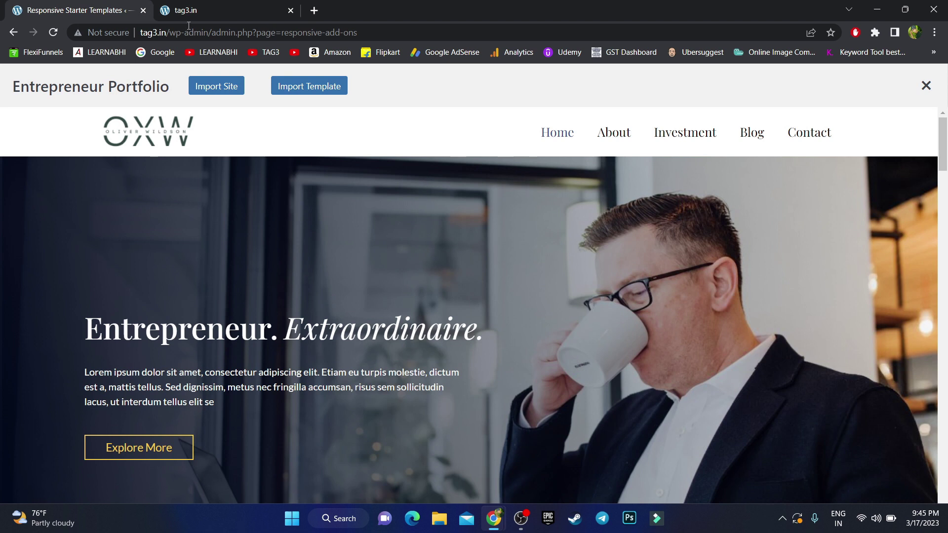
Step: Import the full Entrepreneur Portfolio site with Delete Previous Import enabled, and launch the imported site
click(207, 88)
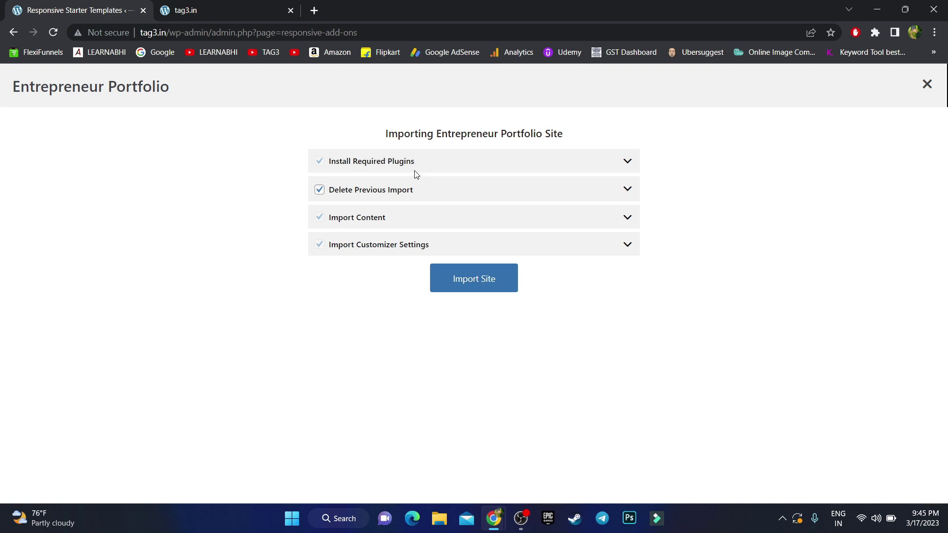
click(471, 285)
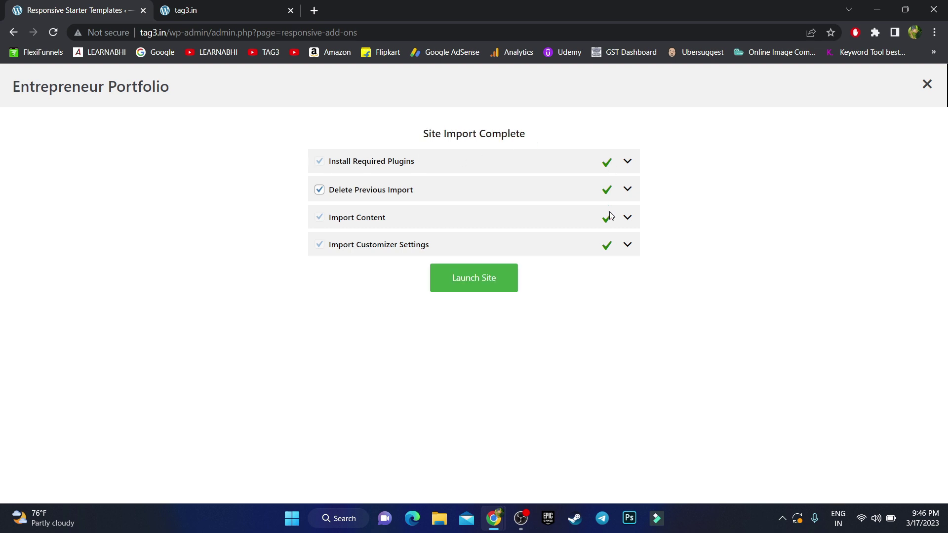
click(479, 288)
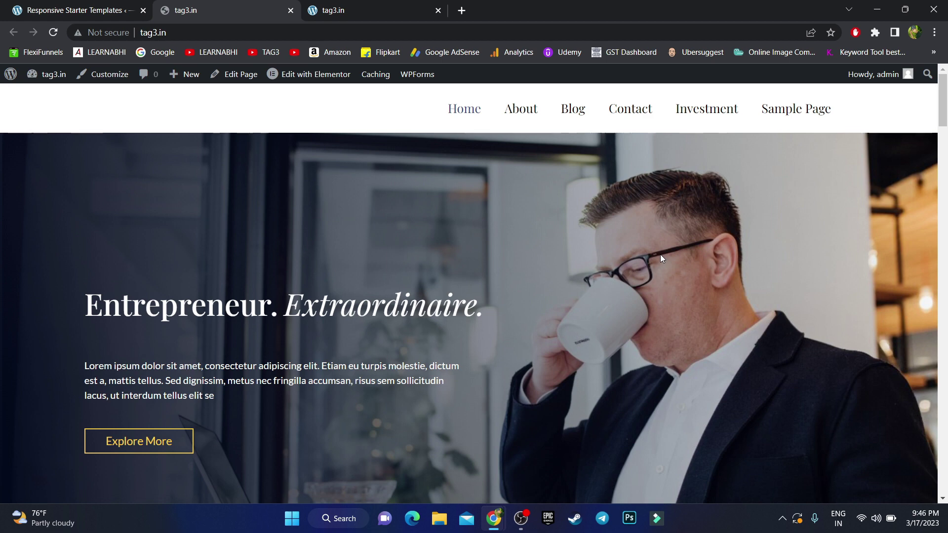
Step: Inspect the launched tag3.in homepage against the old version of the site, and open its About page
click(392, 4)
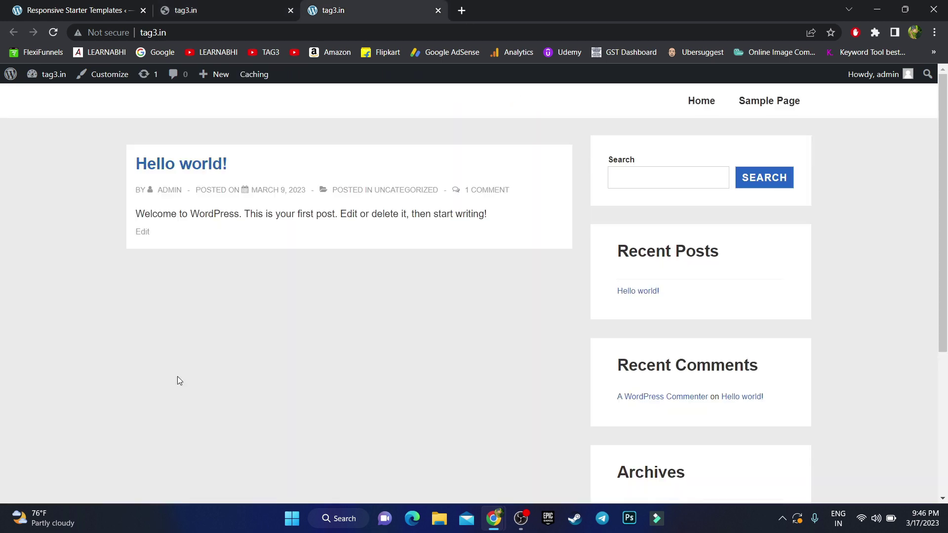
click(201, 6)
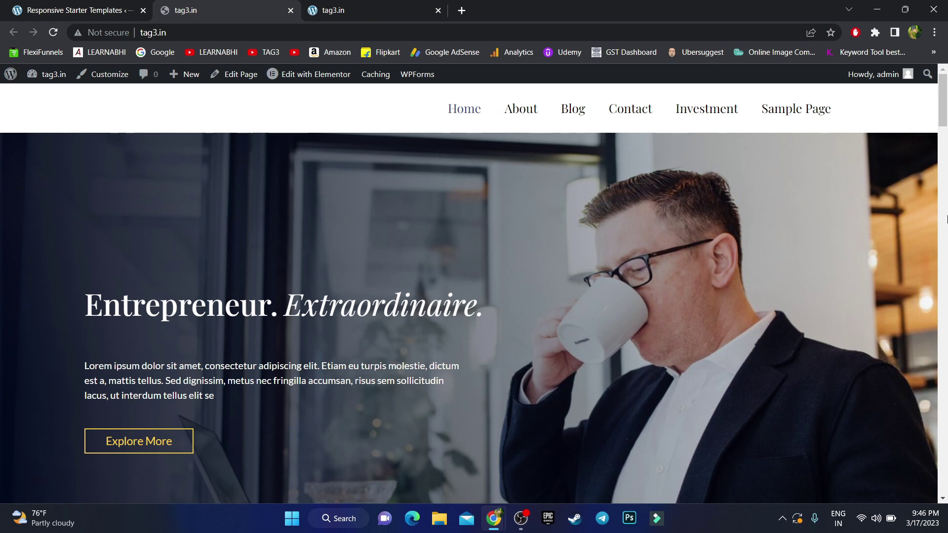
scroll(945, 124, down, 3)
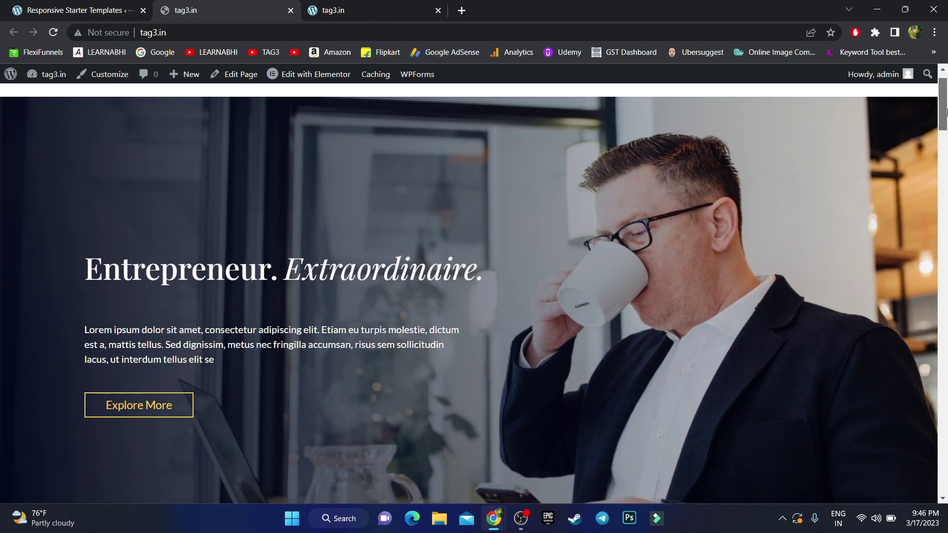
drag(946, 124, 942, 414)
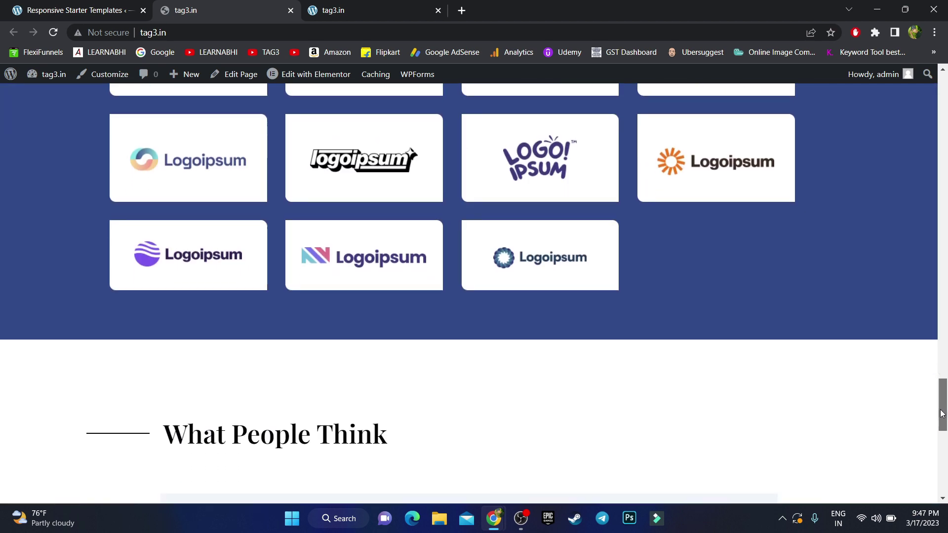
scroll(784, 429, up, 3)
scroll(781, 276, up, 1)
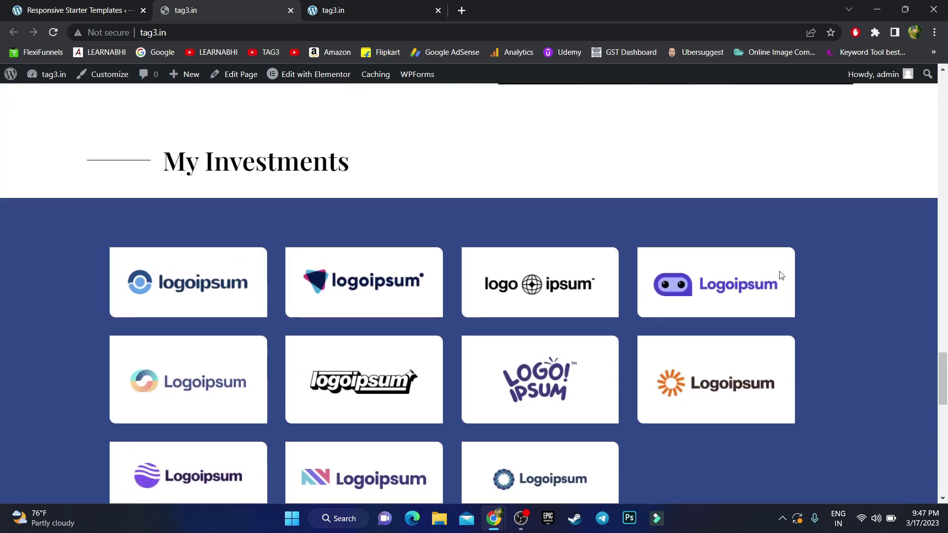
scroll(781, 275, up, 5)
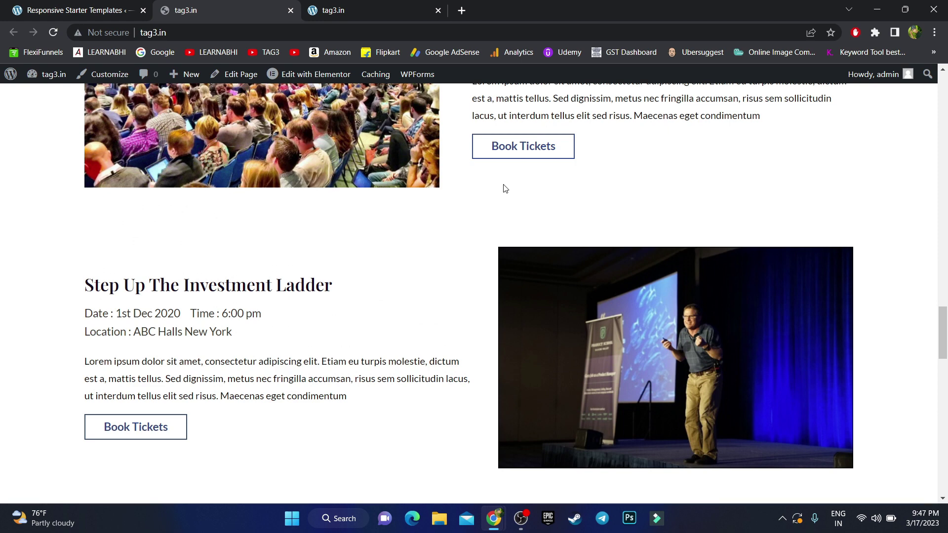
drag(947, 341, 945, 85)
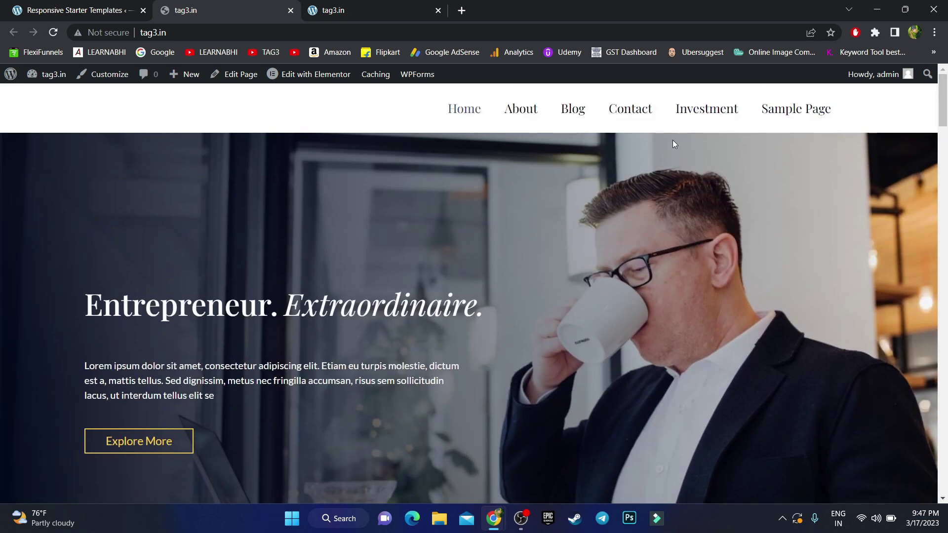
click(512, 115)
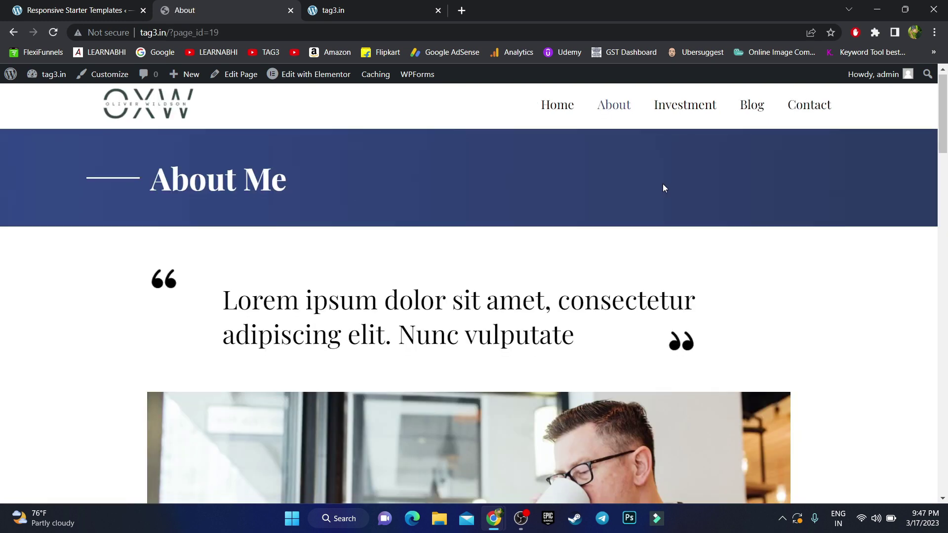
Step: Look through the imported site's About, Investment and Blog pages, and return to the homepage
scroll(663, 184, down, 8)
scroll(663, 183, up, 8)
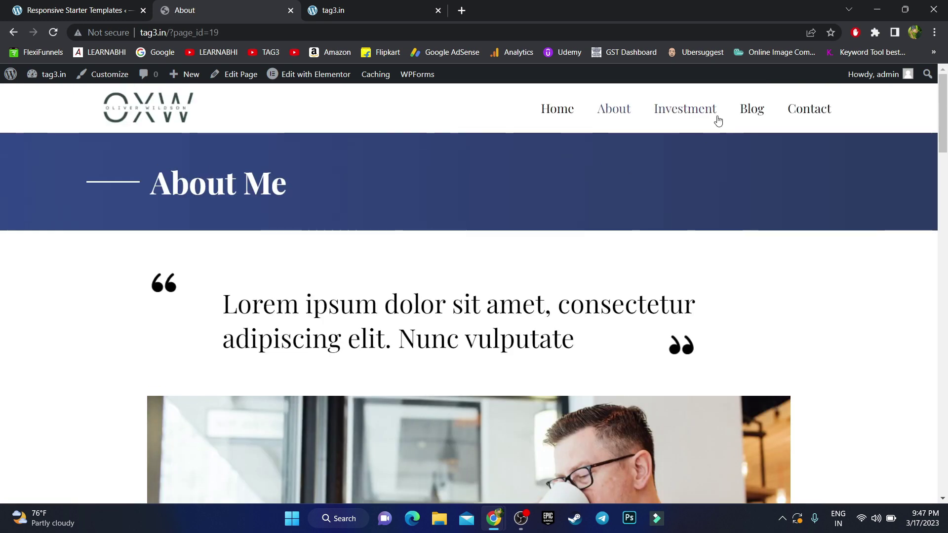
click(682, 110)
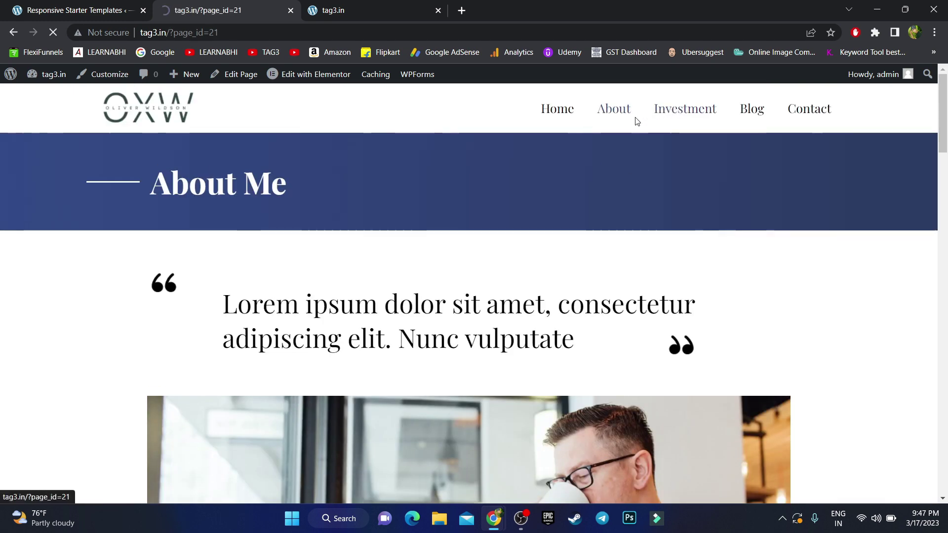
click(753, 108)
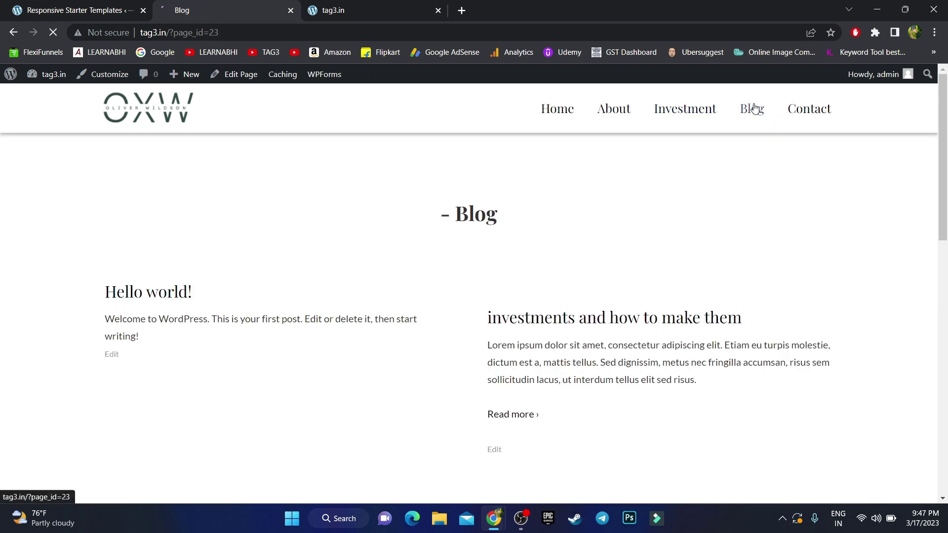
scroll(805, 299, down, 12)
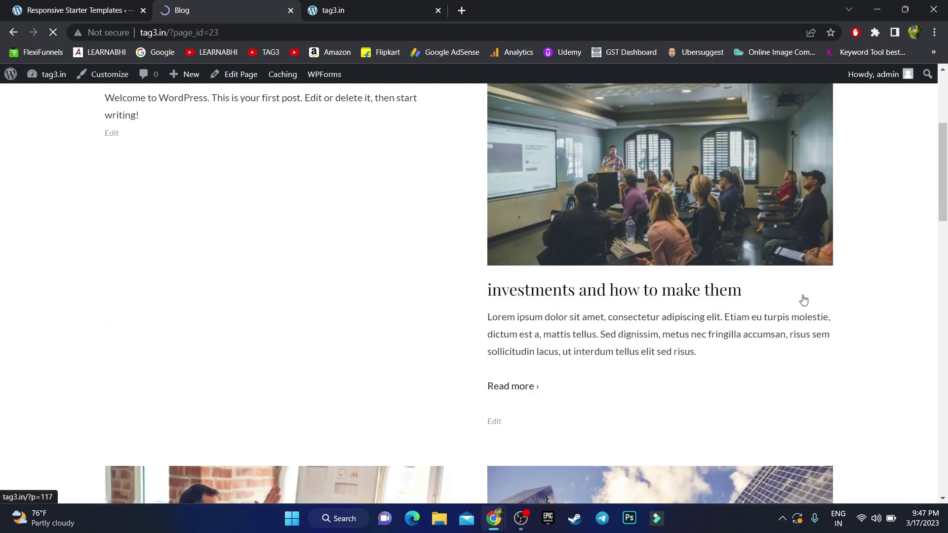
scroll(807, 293, down, 8)
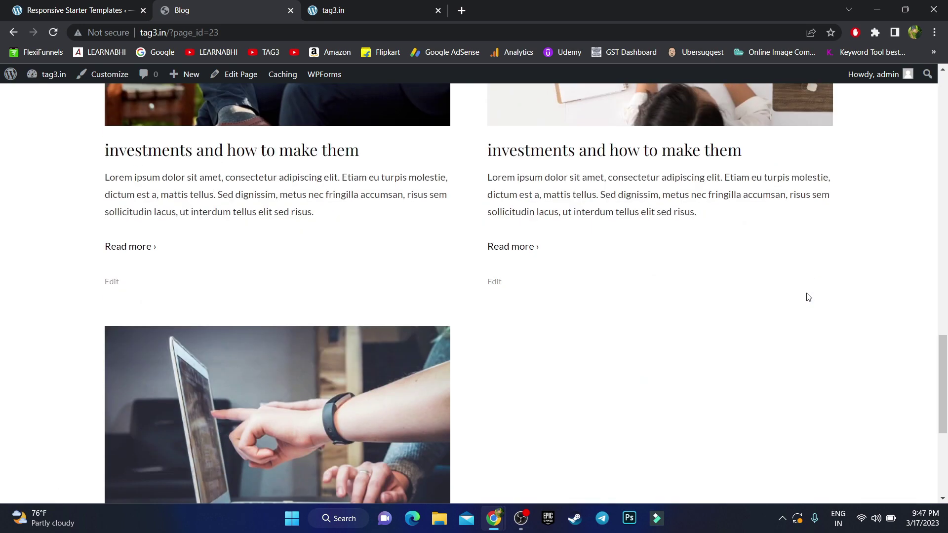
scroll(807, 292, up, 9)
scroll(807, 293, up, 10)
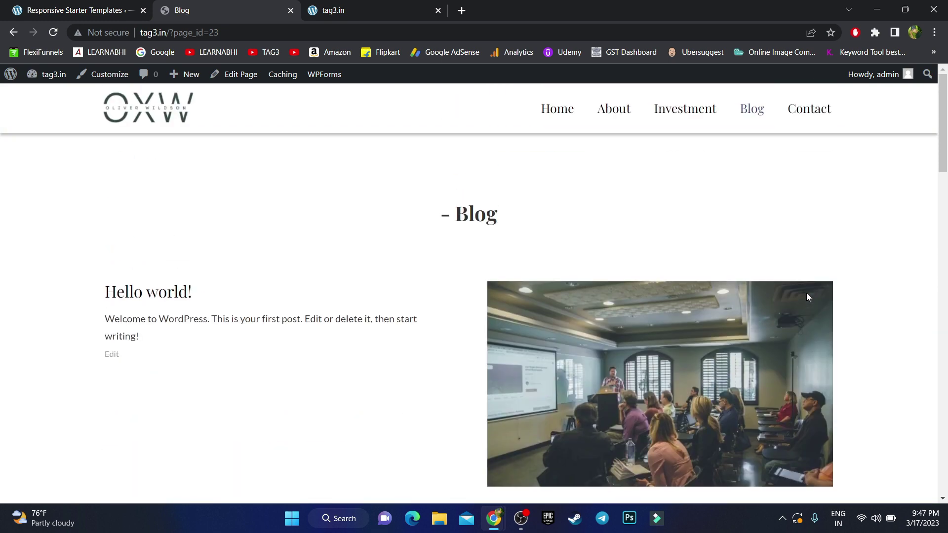
click(557, 110)
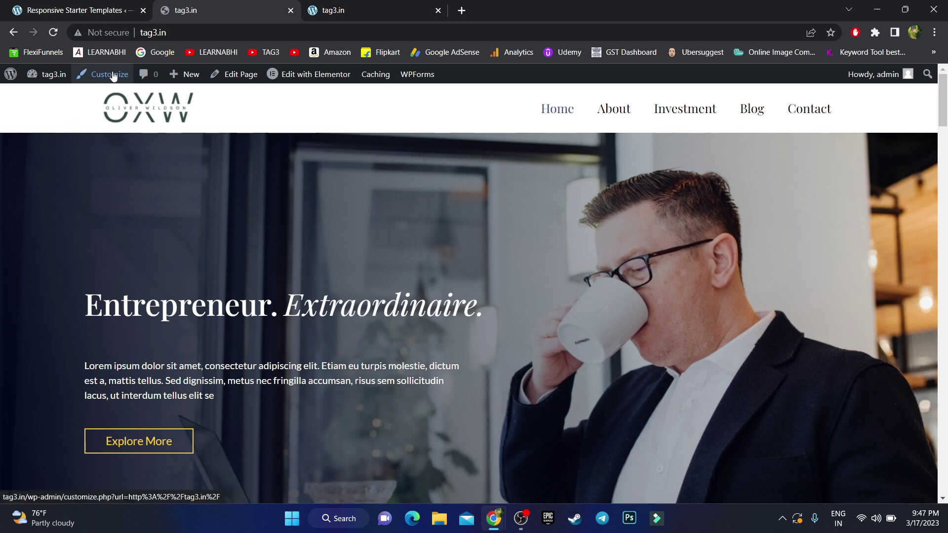
Step: Replace the site logo in the theme customizer with the TAG3 image from the Desktop, uncropped, and publish the change
click(113, 75)
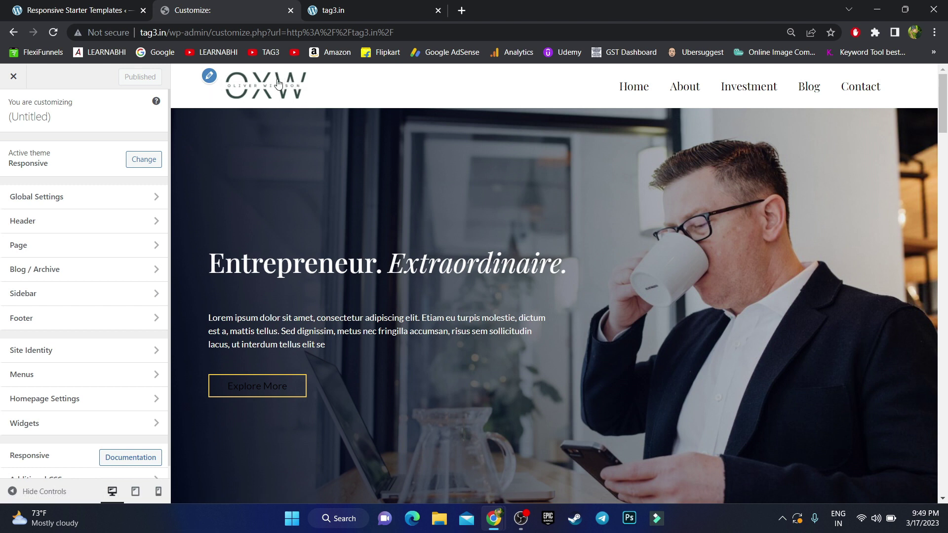
click(210, 76)
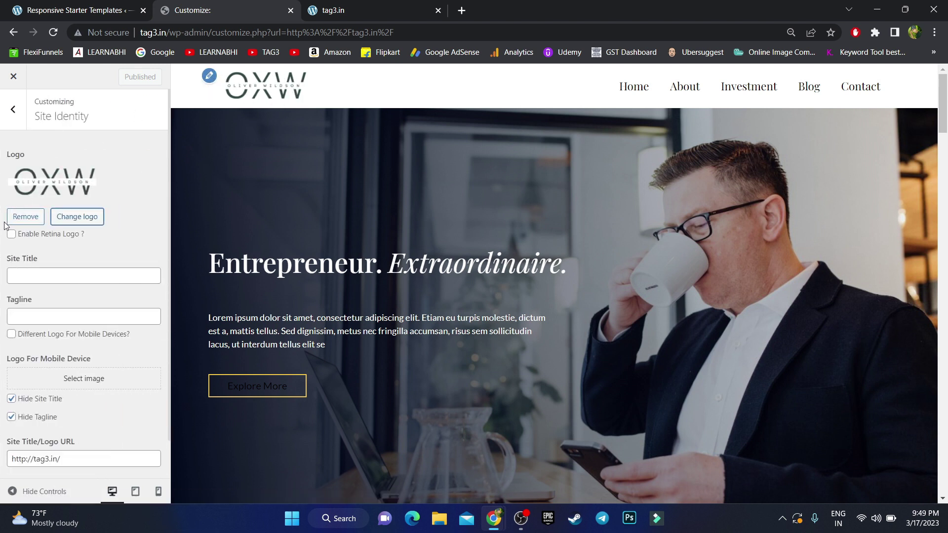
click(78, 219)
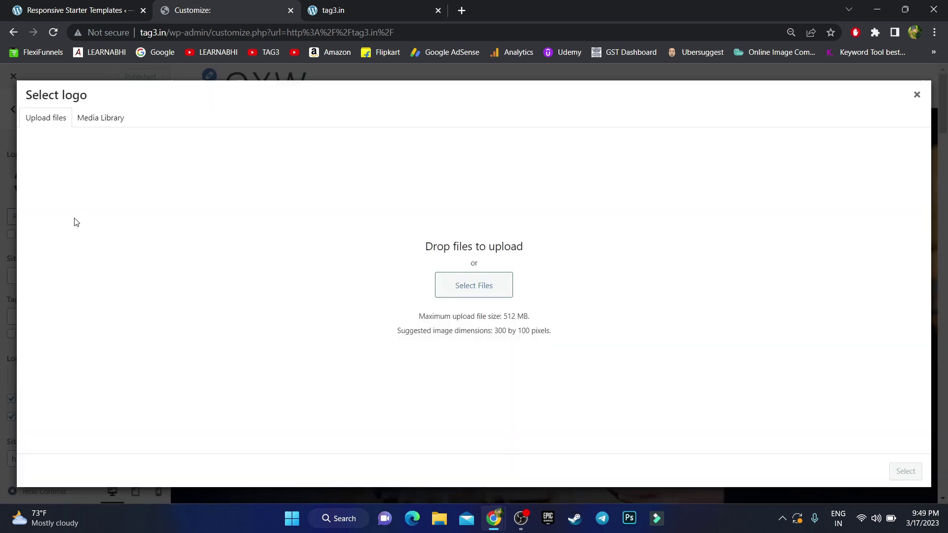
click(474, 287)
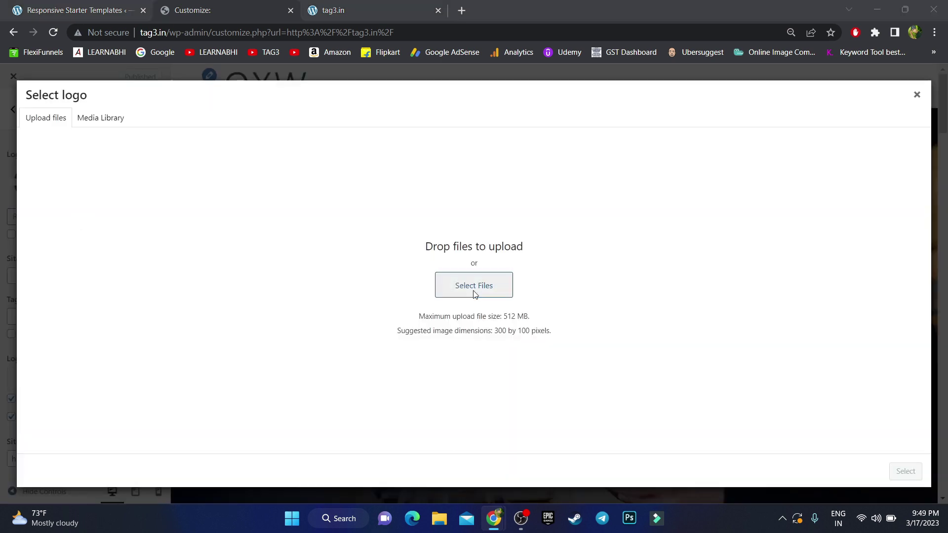
click(53, 140)
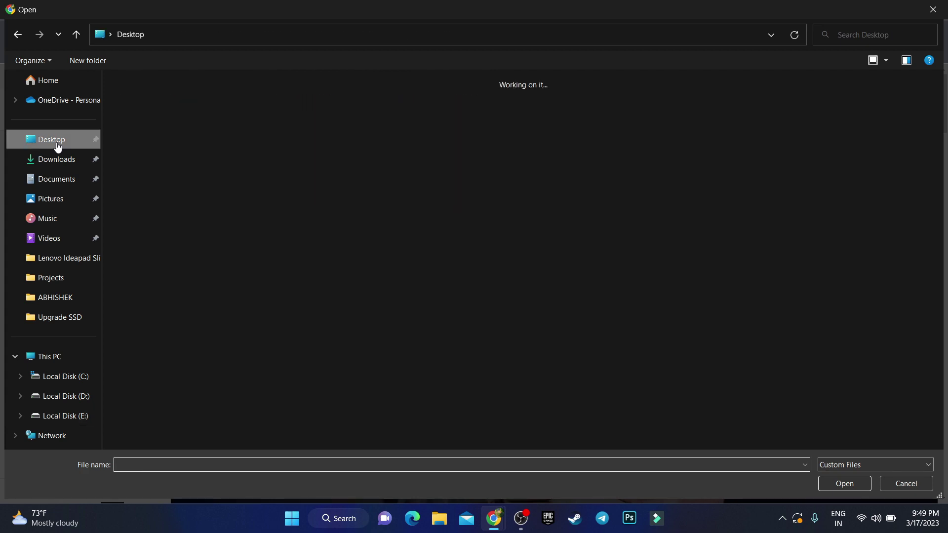
click(204, 420)
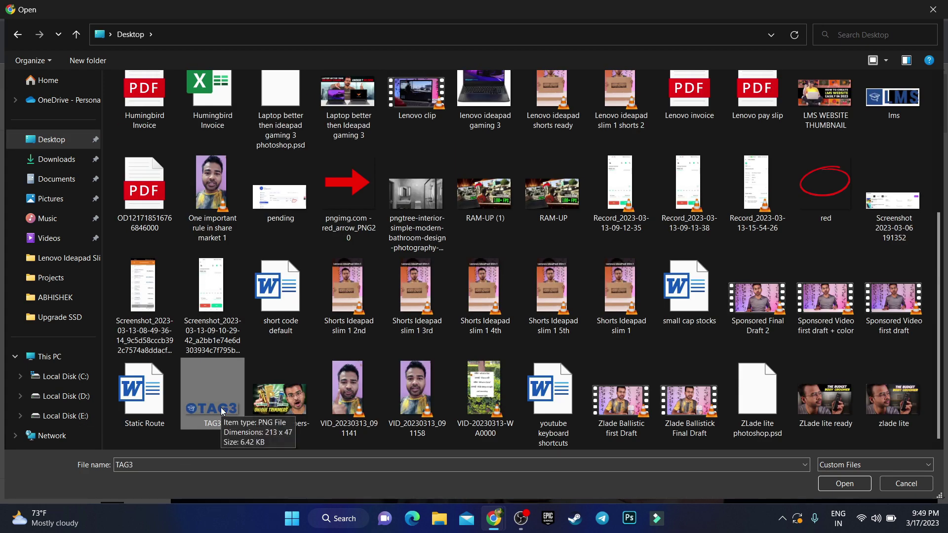
click(855, 485)
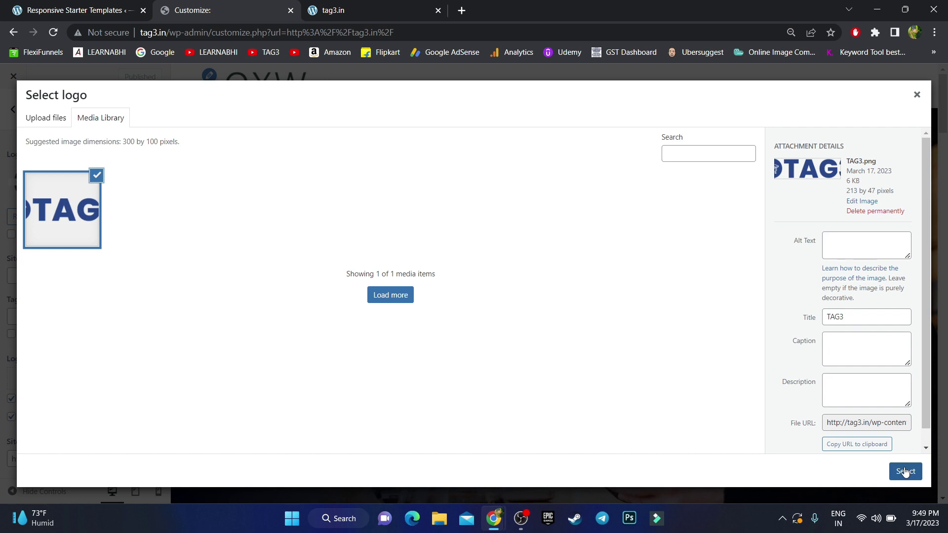
click(906, 474)
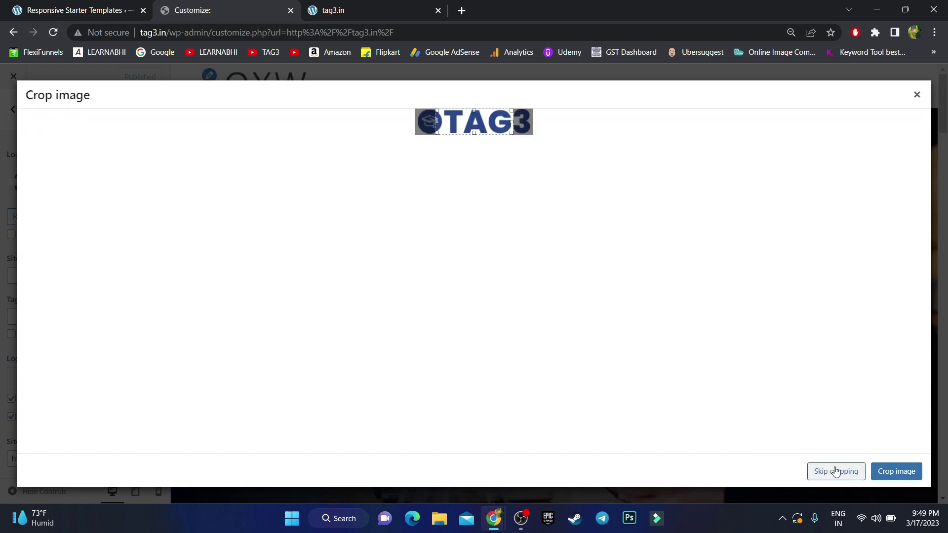
click(836, 472)
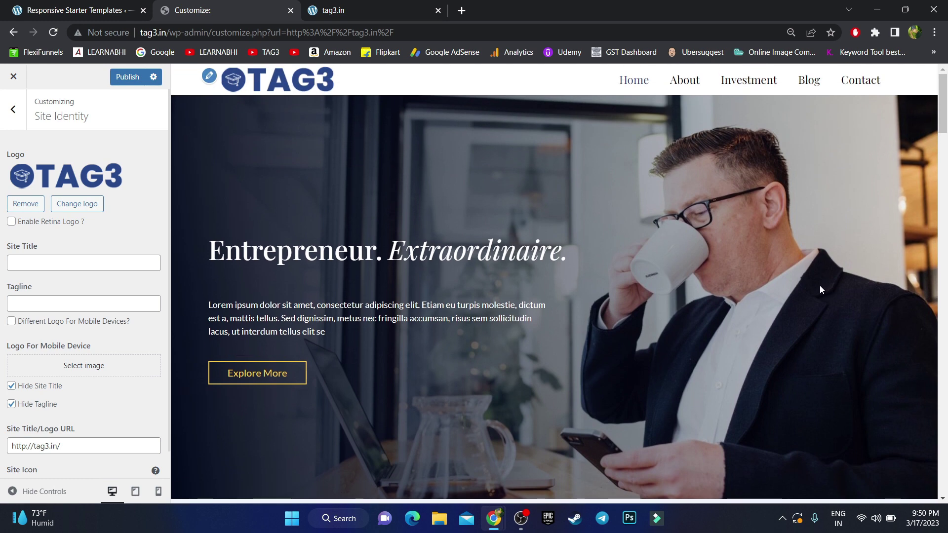
click(127, 77)
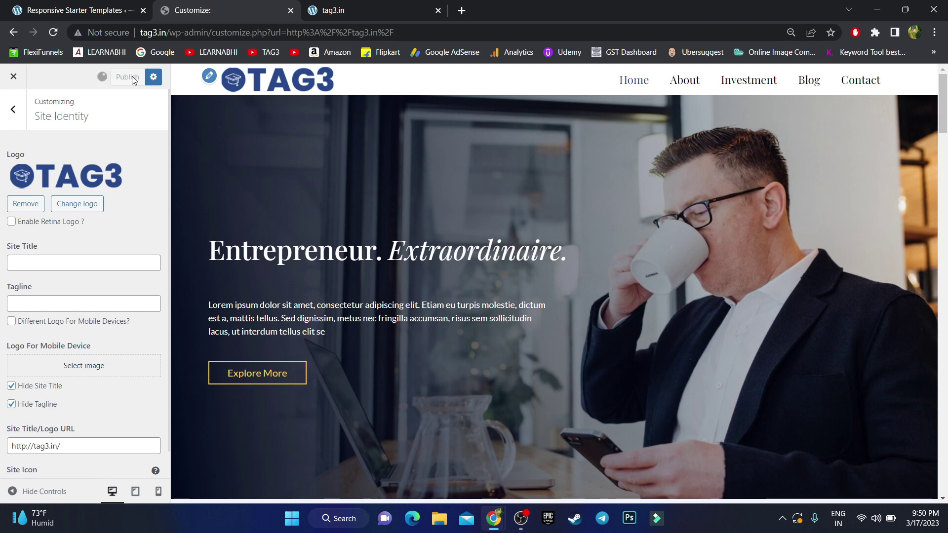
Step: Reload the old tag3.in page and check the new logo and the upper homepage sections on the live site
click(364, 8)
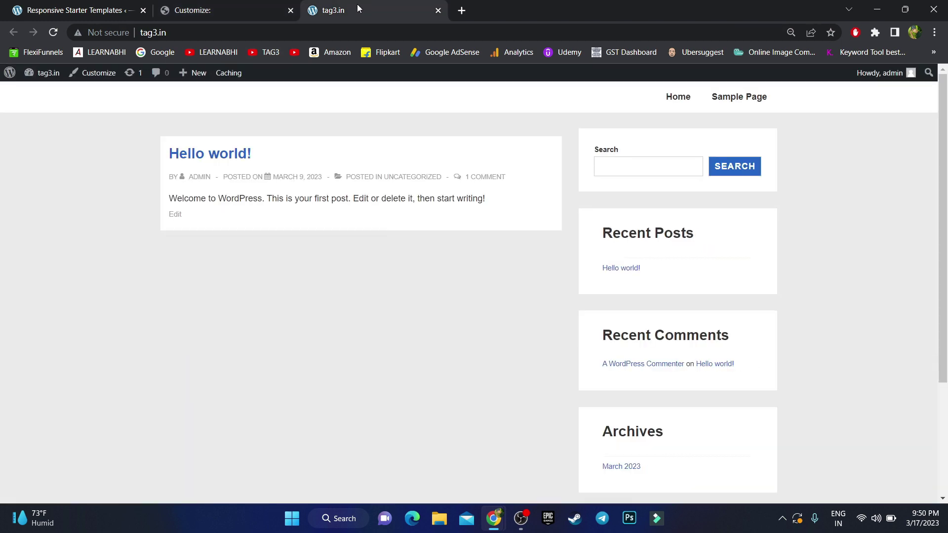
click(53, 33)
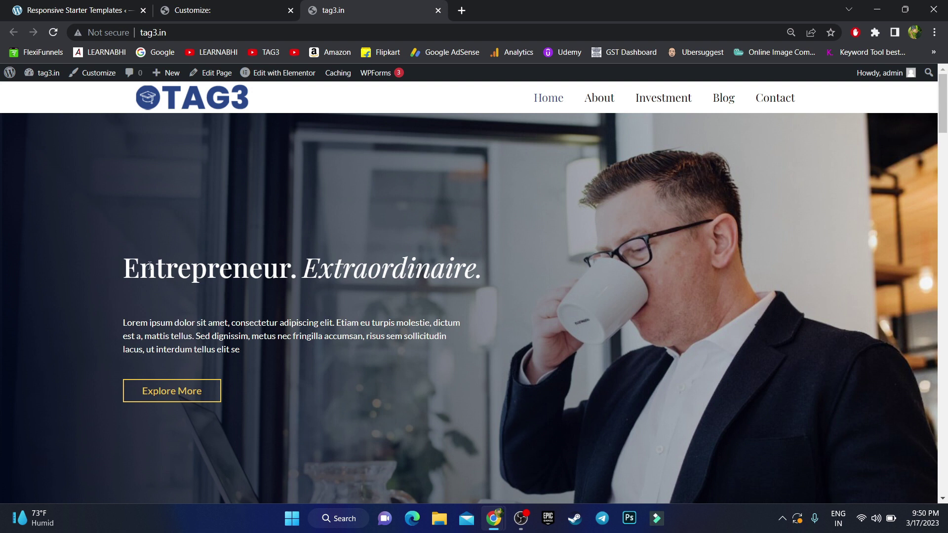
scroll(617, 351, down, 1)
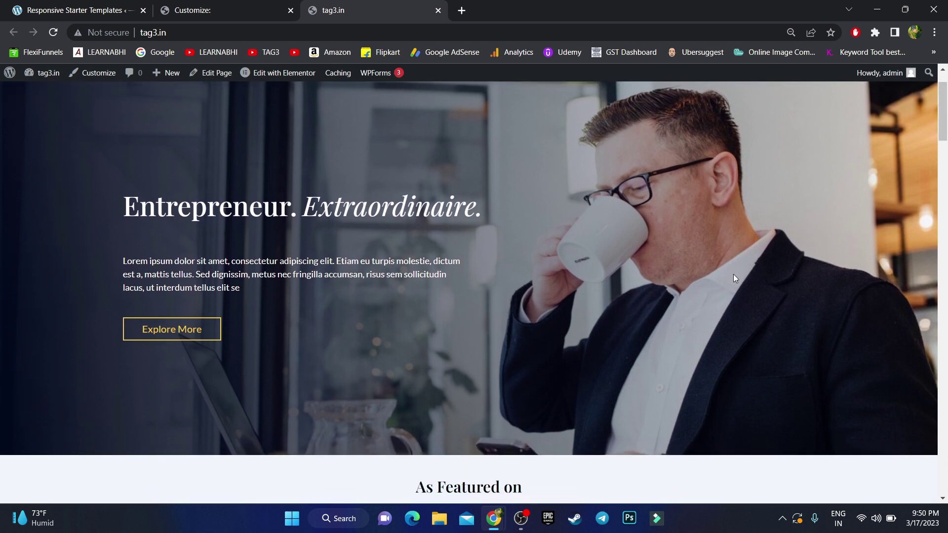
scroll(687, 285, down, 2)
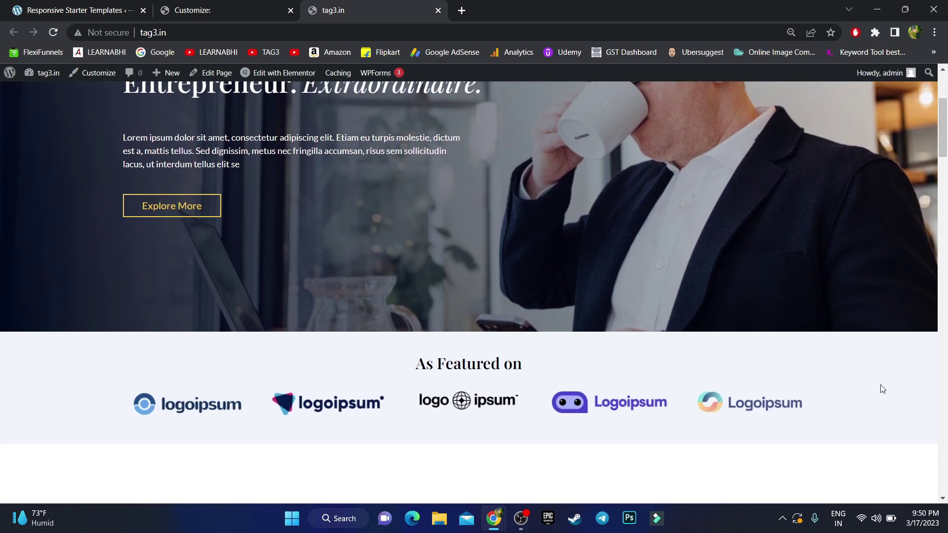
scroll(882, 389, up, 3)
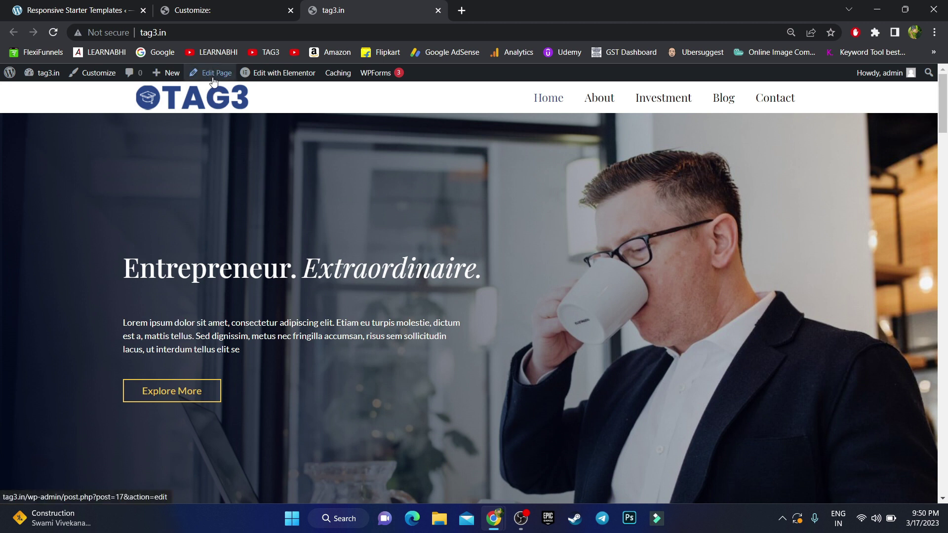
Step: Open the homepage in Elementor and delete the placeholder paragraph under the hero heading
mouse_move(290, 79)
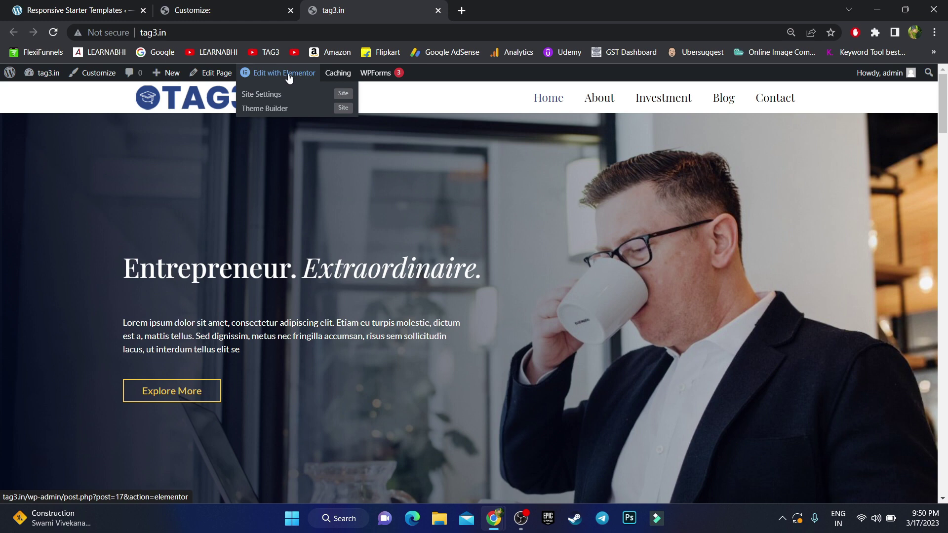
click(289, 78)
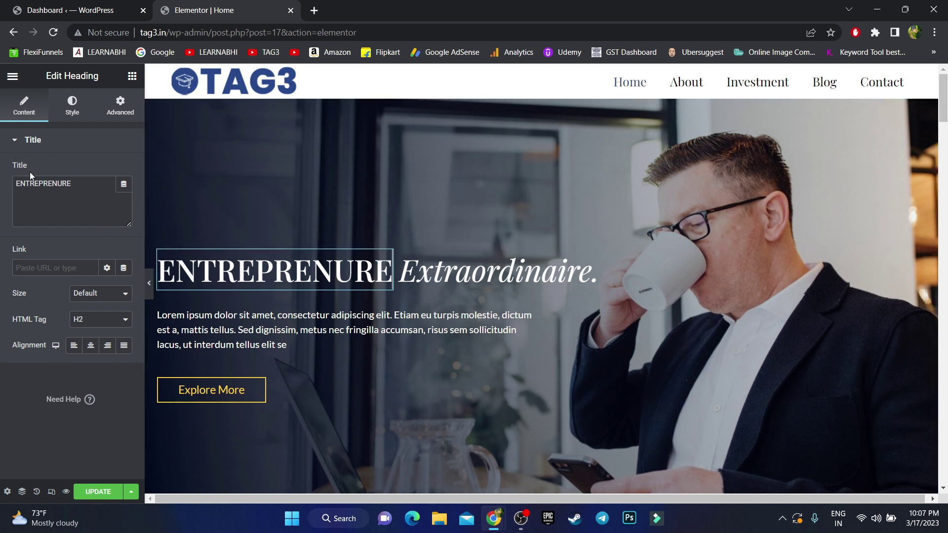
drag(88, 185, 5, 186)
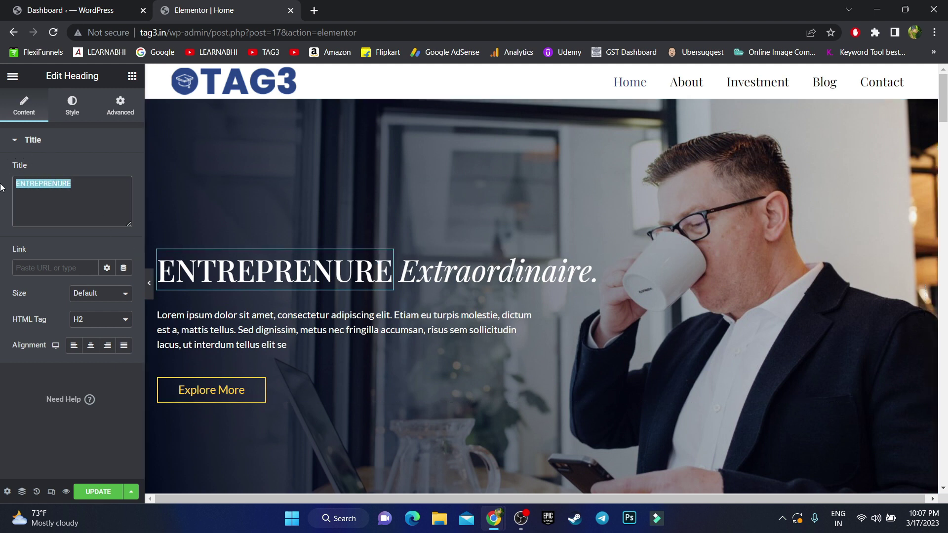
click(325, 196)
click(213, 324)
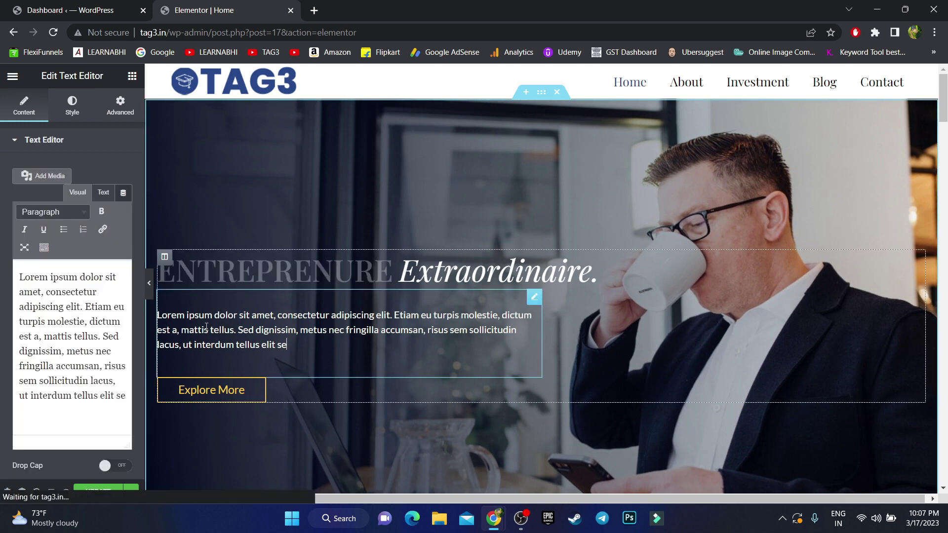
drag(287, 345, 157, 315)
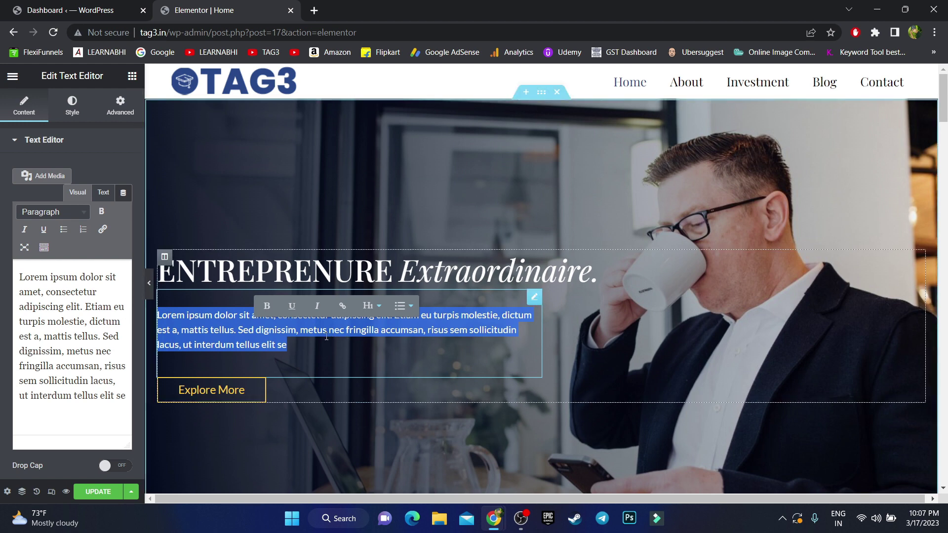
key(BackSpace)
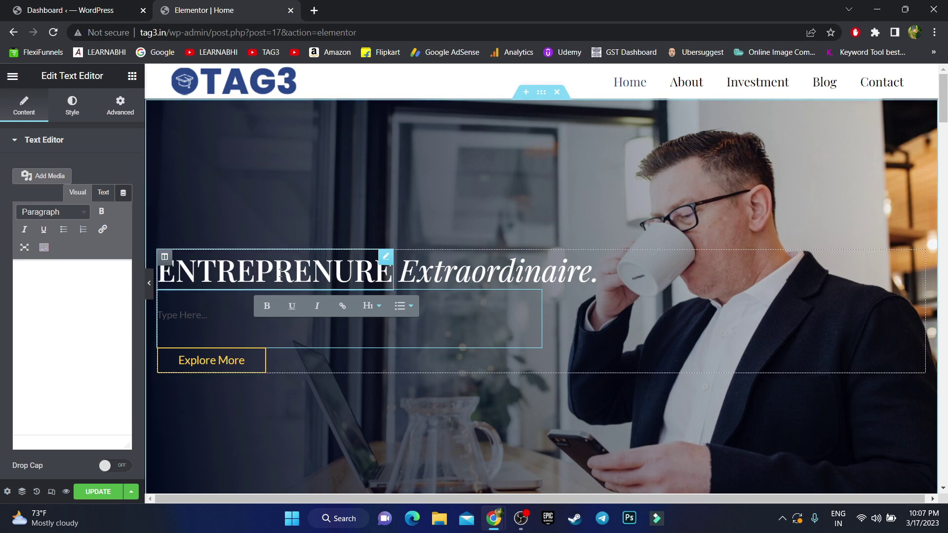
Step: Change the hero's two heading parts to "TECH" and "is my passion"
click(280, 273)
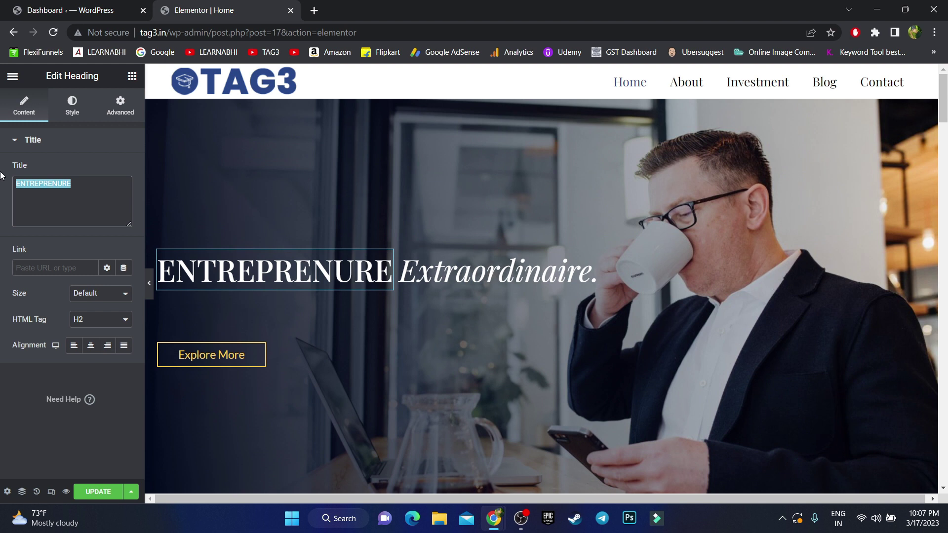
text(TECH)
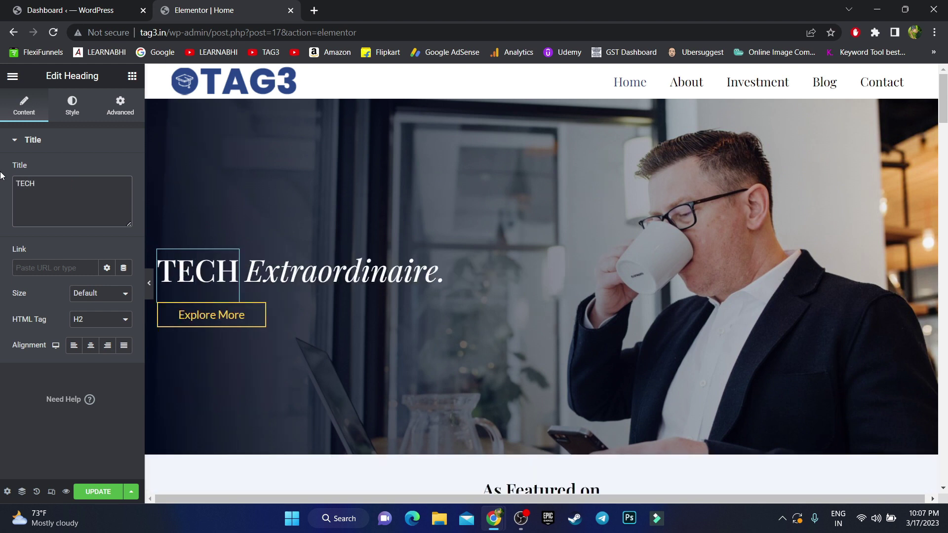
click(341, 272)
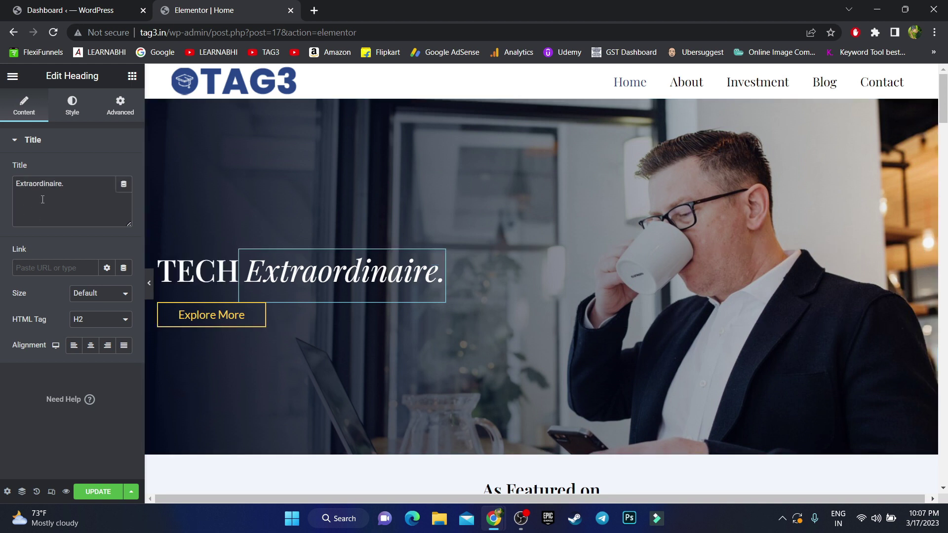
drag(64, 184, 1, 168)
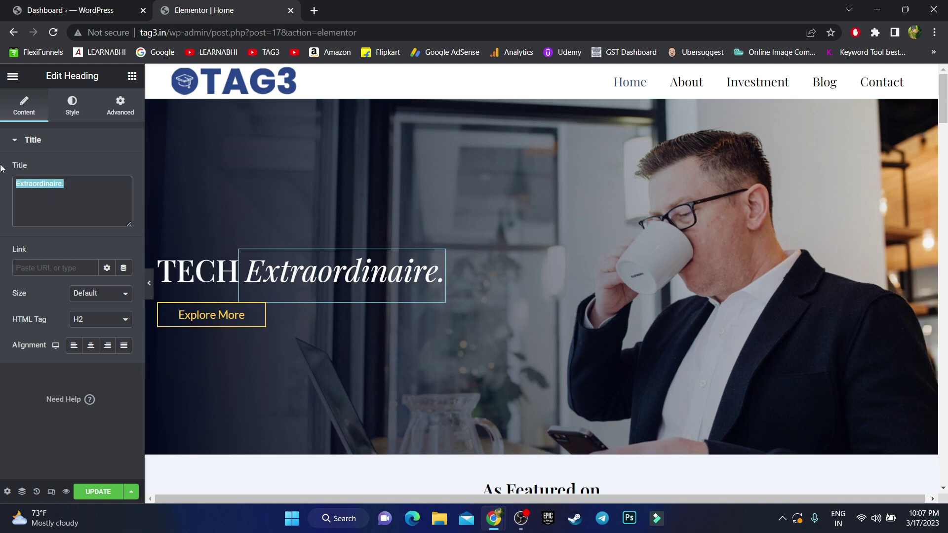
key(Caps_Lock)
text(is m)
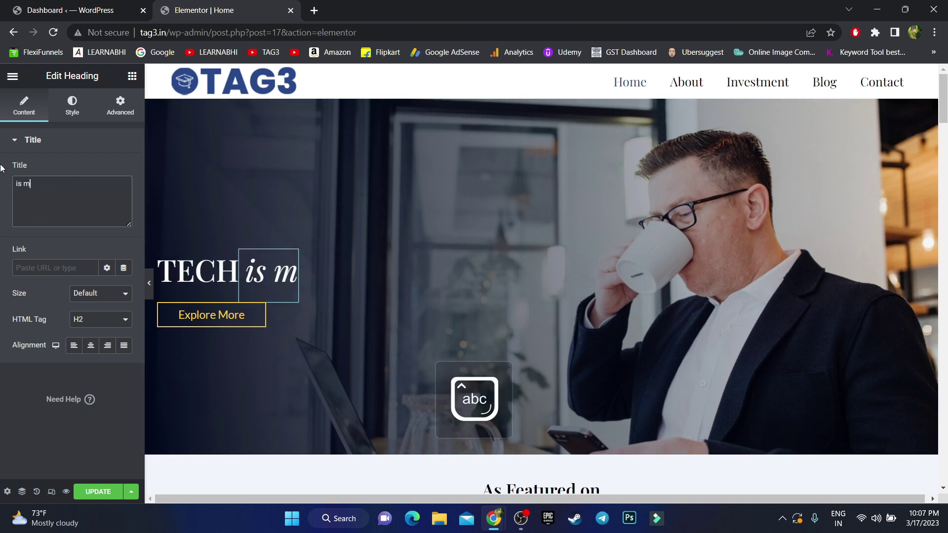
text(y passion)
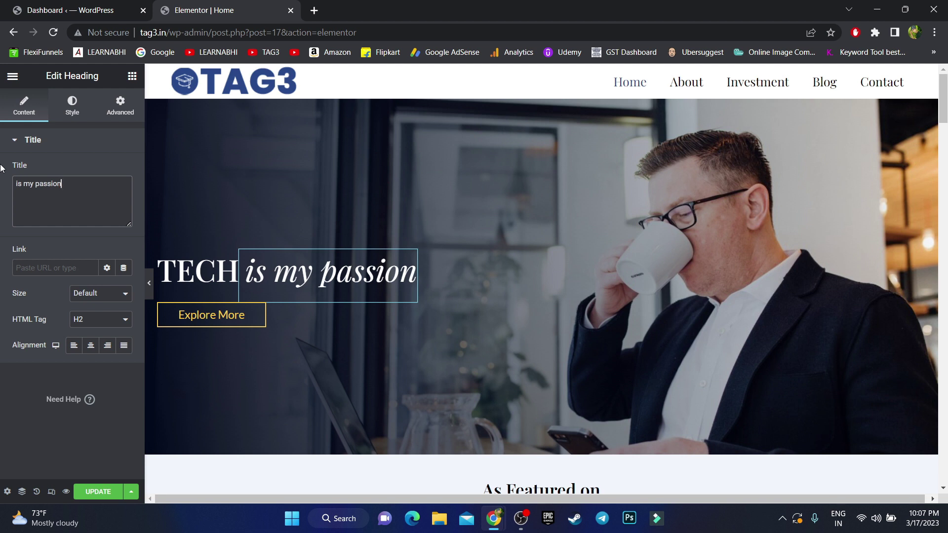
Step: Change the hero button's text to "Learn more"
click(215, 316)
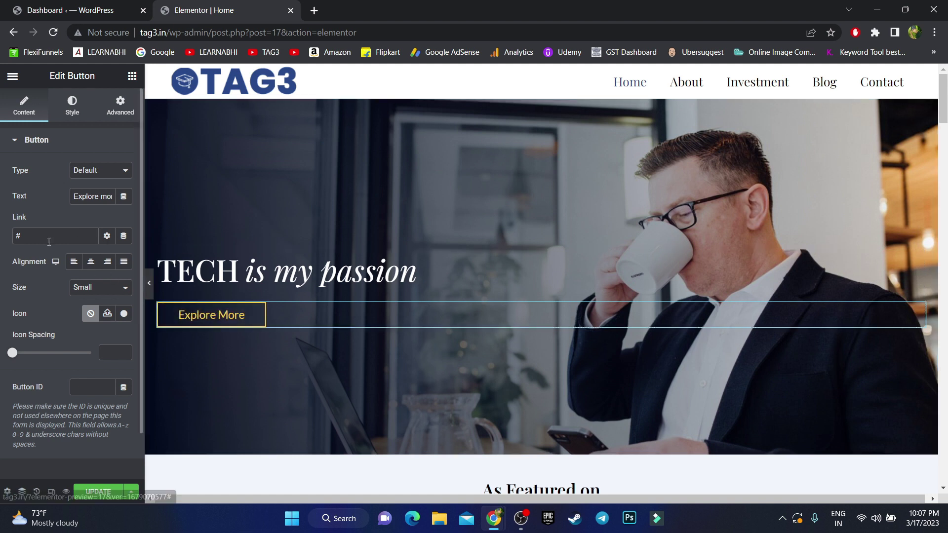
drag(31, 235, 4, 236)
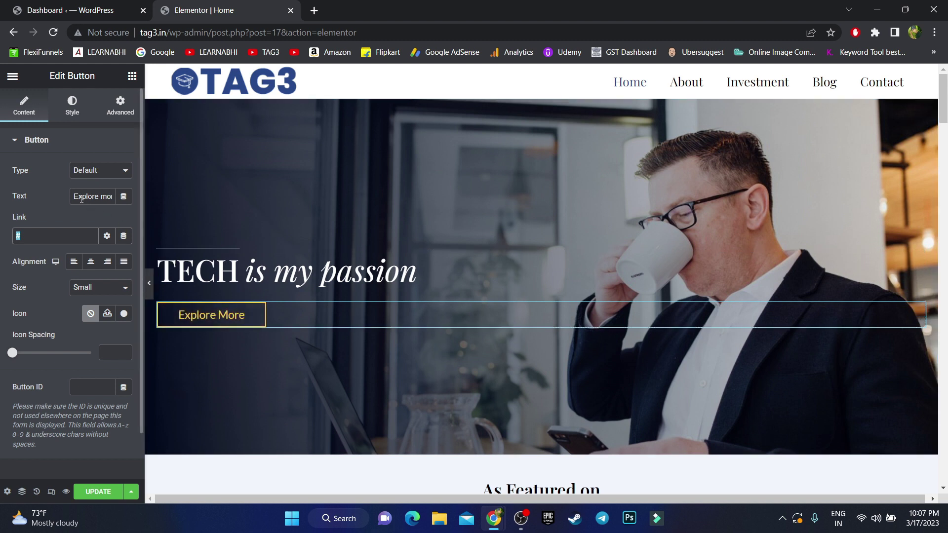
drag(75, 196, 137, 198)
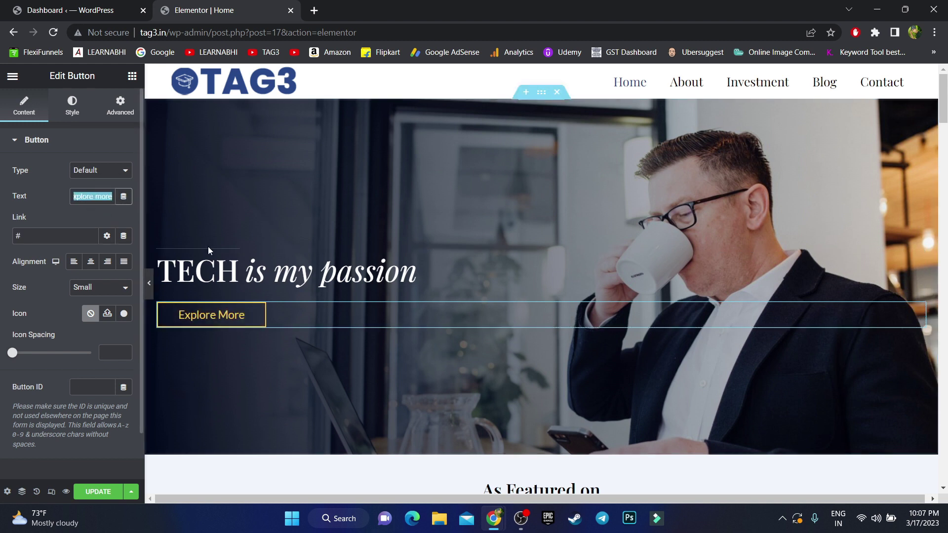
key(BackSpace)
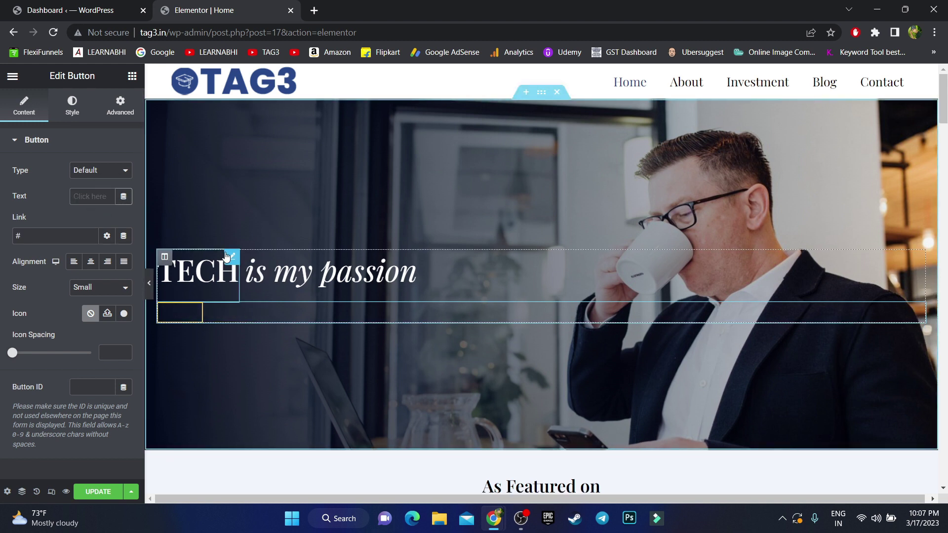
text(Learn more)
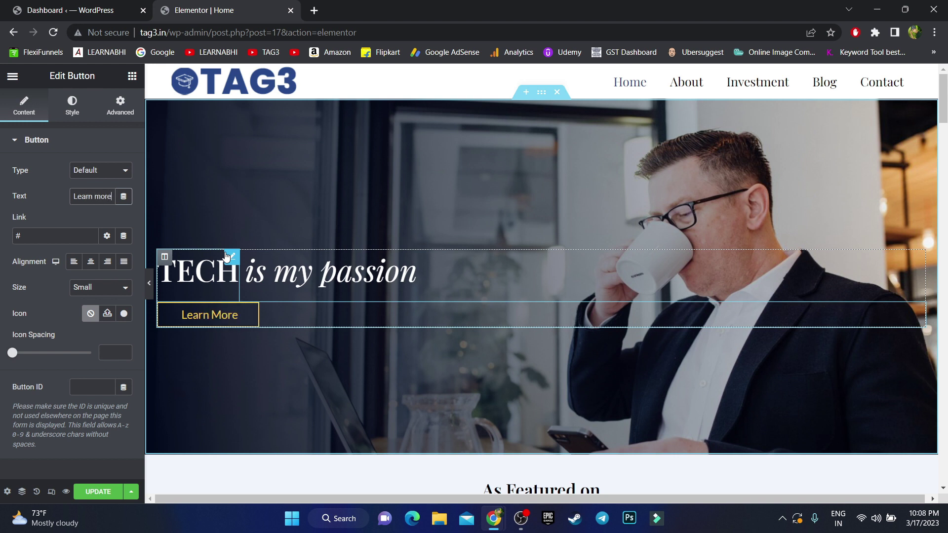
Step: Restore the hero button's text to "Explore More"
key(ctrl+a)
key(End)
key(BackSpace)
key(BackSpace)
key(BackSpace)
key(BackSpace)
key(BackSpace)
key(BackSpace)
key(BackSpace)
key(BackSpace)
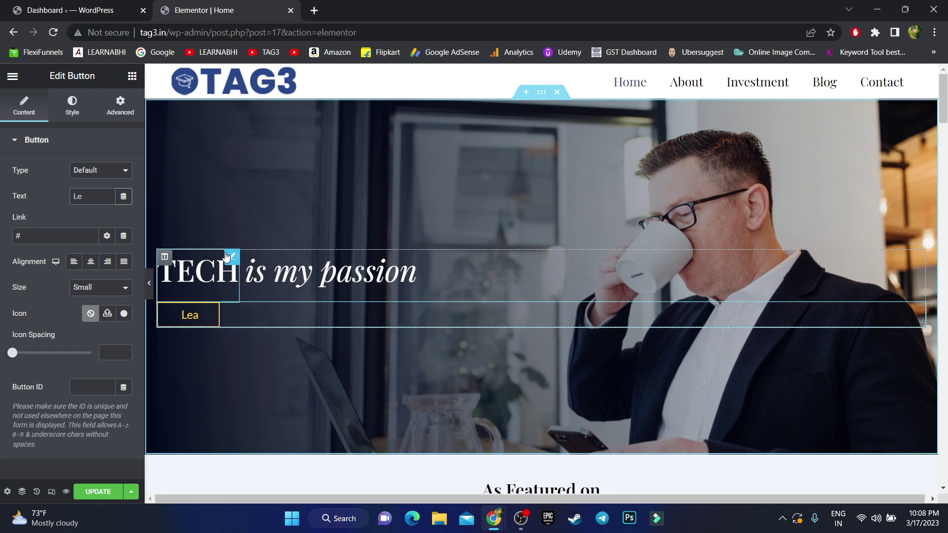
key(BackSpace)
key(BackSpace)
text(Explore More)
key(ctrl+a)
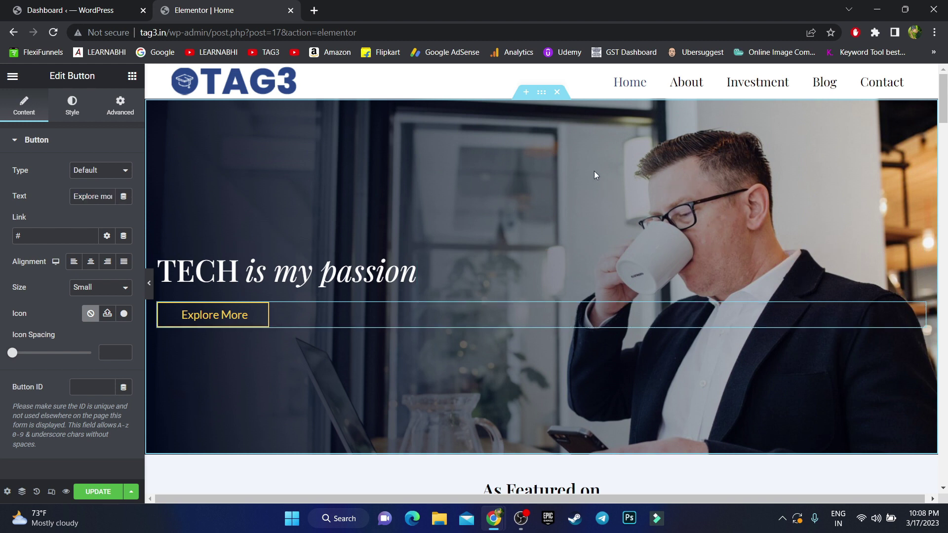
Step: Replace the hero section's background image with the laptop desk photo Rectangle-8-1.jpg from the media library
click(542, 95)
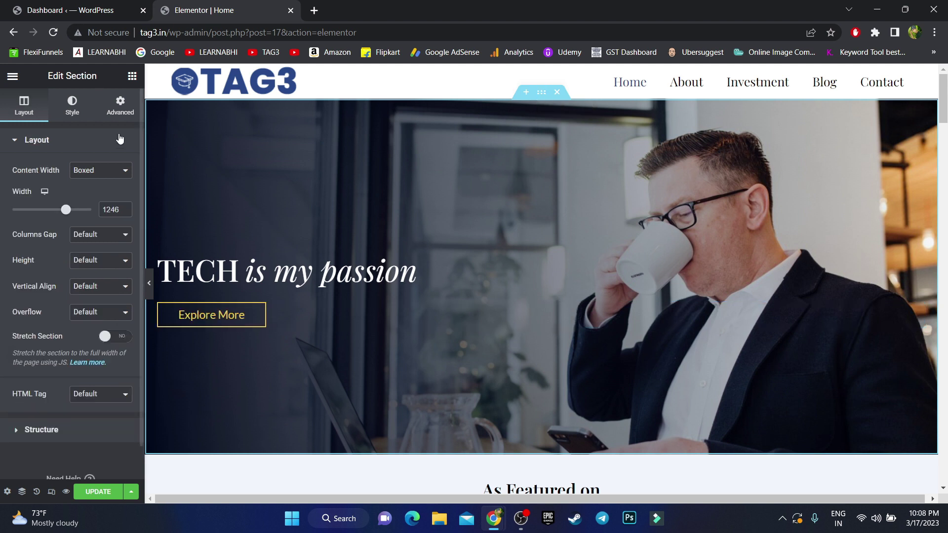
click(67, 111)
mouse_move(54, 301)
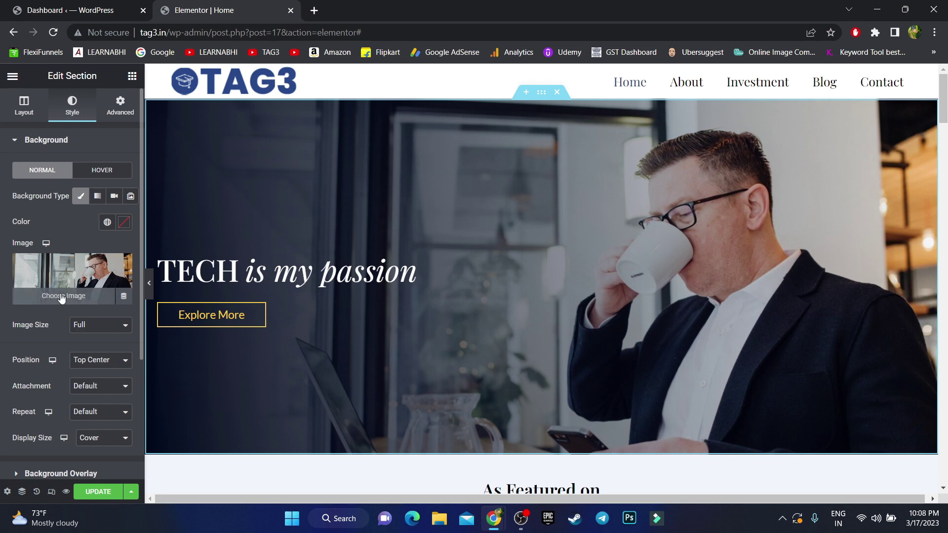
click(70, 298)
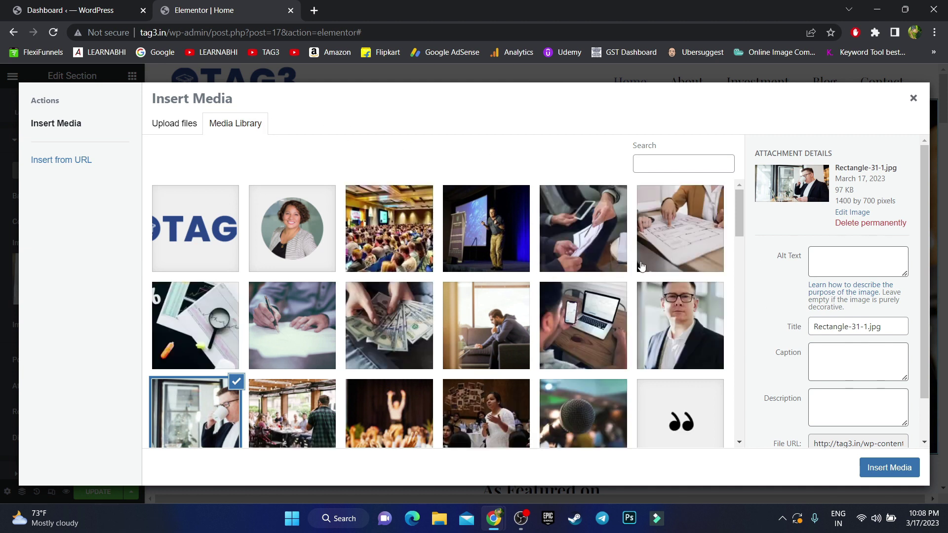
scroll(640, 269, down, 4)
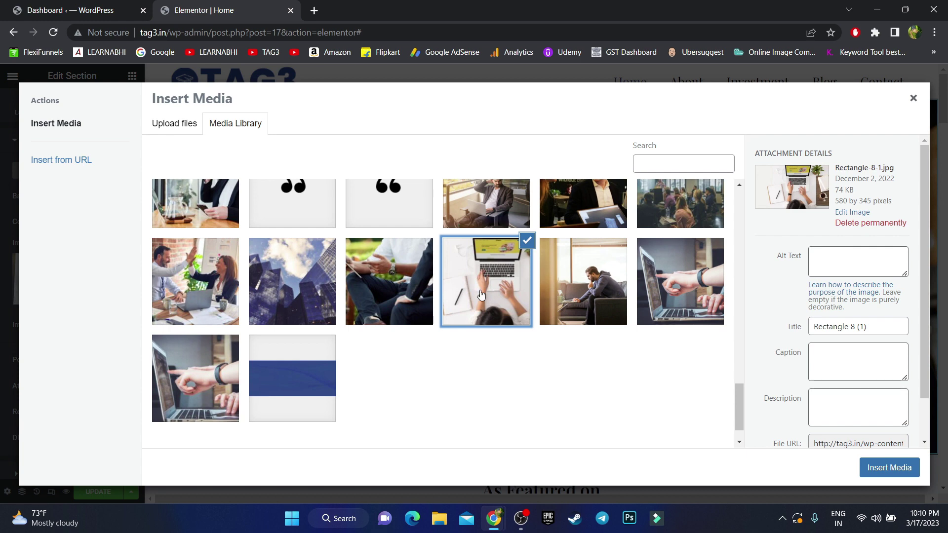
click(903, 477)
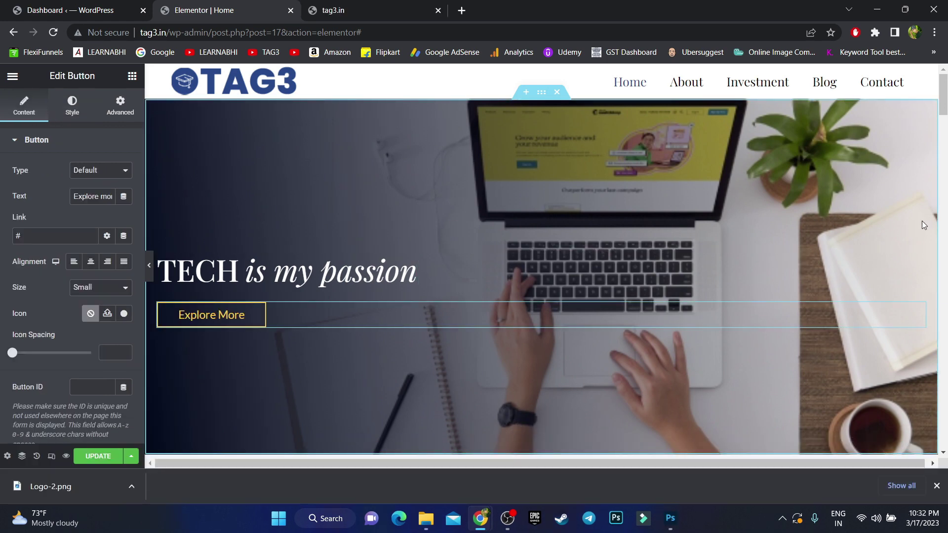
Step: Remove all five placeholder logos from the image gallery in the "As Featured on" section
scroll(921, 222, down, 4)
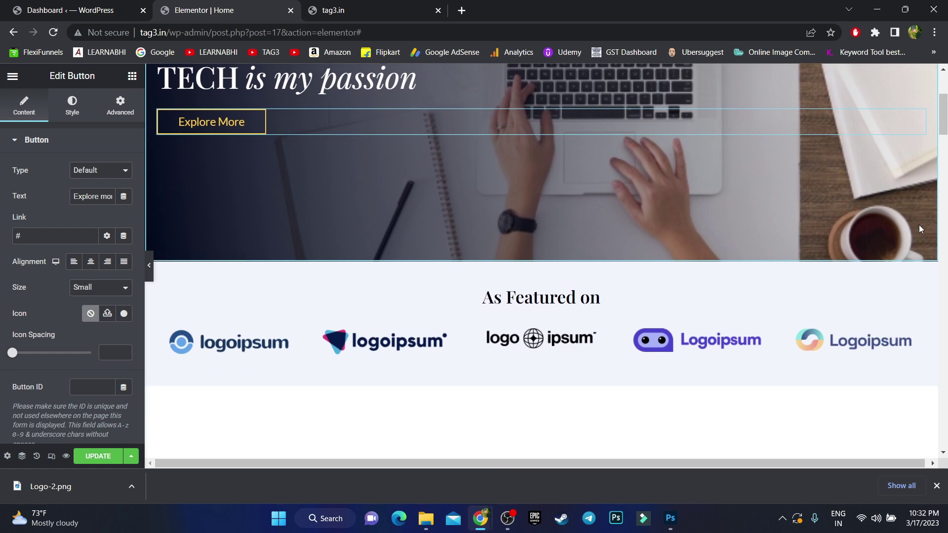
scroll(920, 224, down, 4)
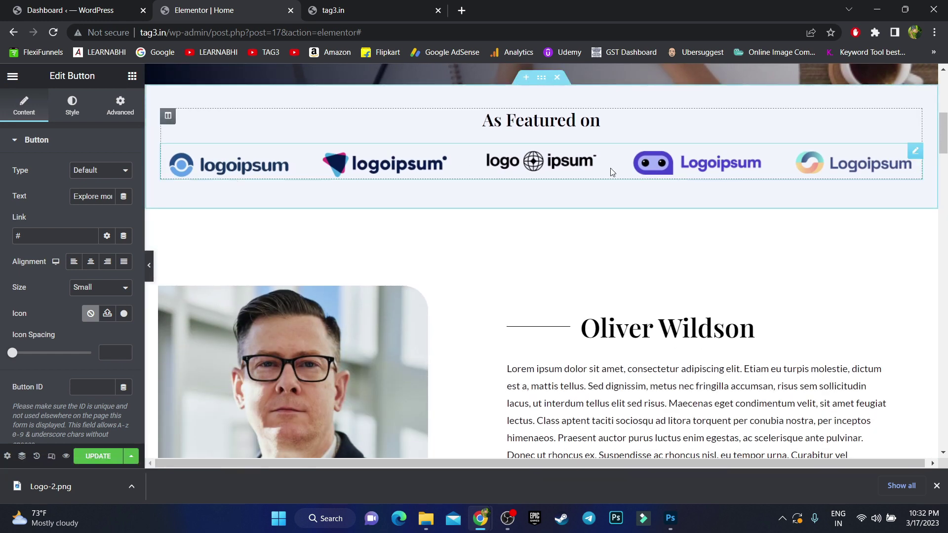
click(554, 169)
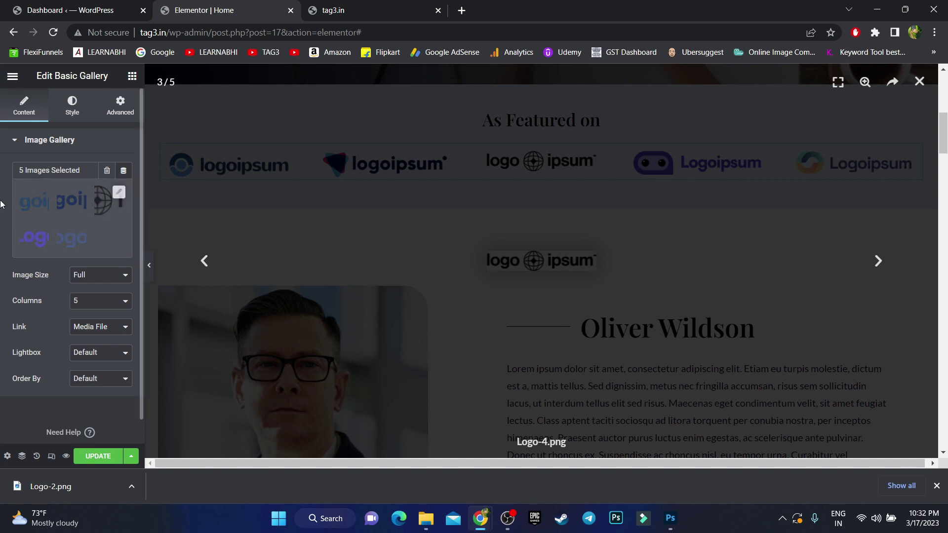
click(67, 215)
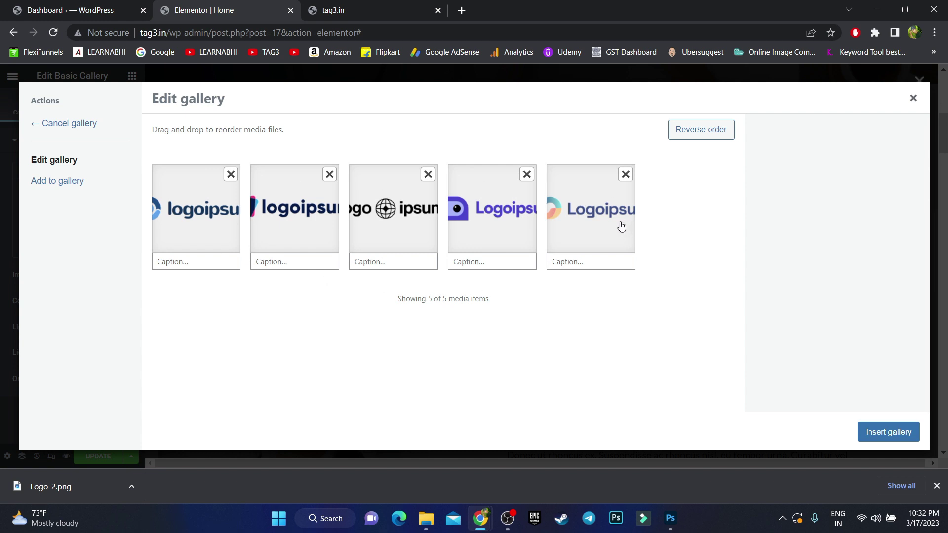
click(231, 175)
click(231, 174)
click(231, 174)
click(231, 175)
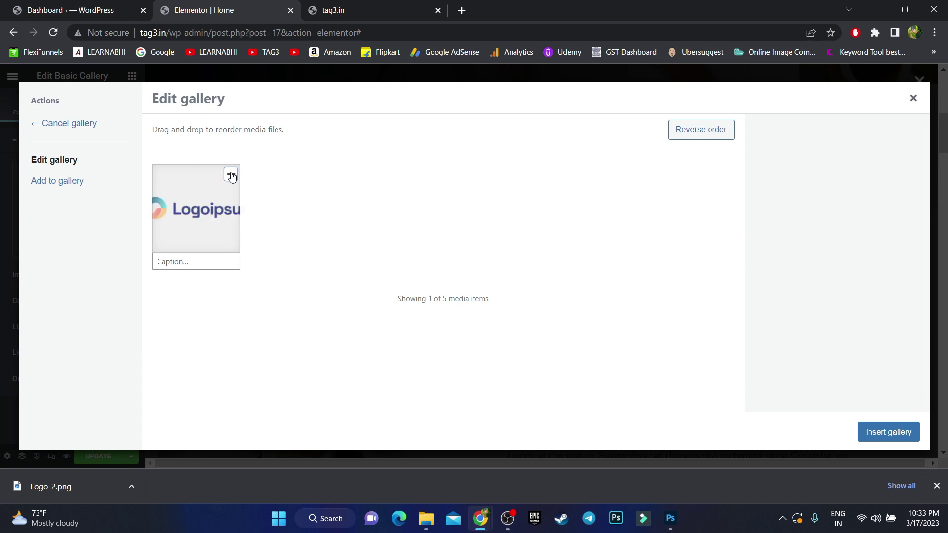
click(230, 174)
Step: Upload amd png, Intel-logo, nvidia png and Toshiba png from the Desktop and insert them into the "As Featured on" gallery
click(443, 284)
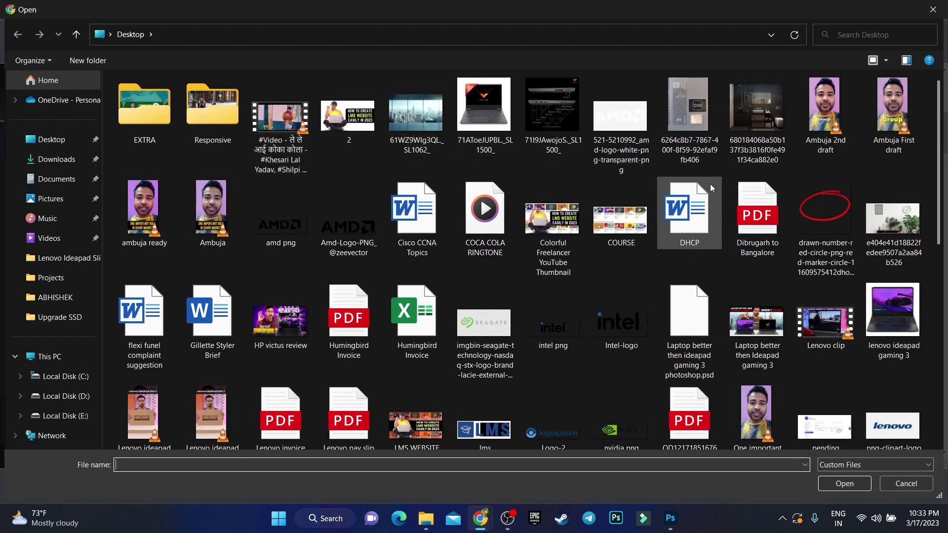
click(624, 310)
ctrl+click(279, 228)
scroll(279, 228, down, 5)
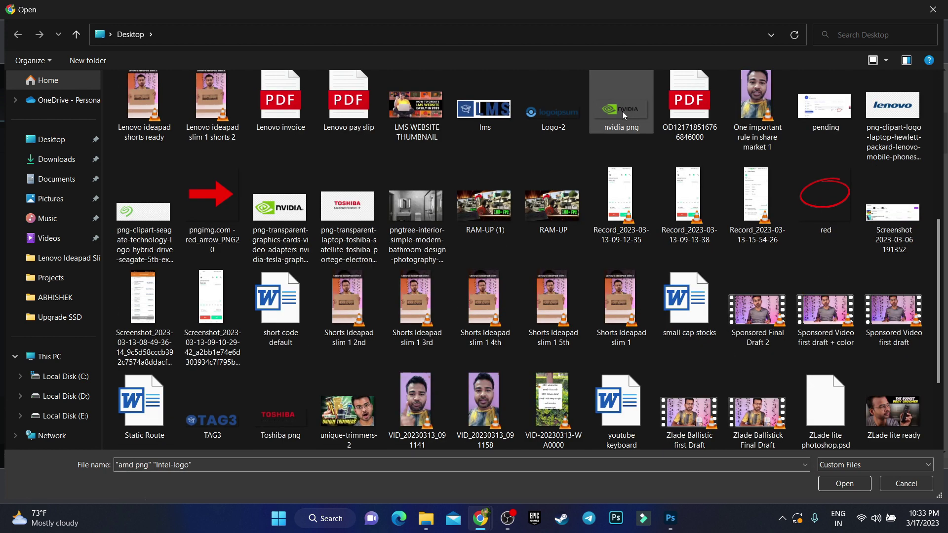
ctrl+click(621, 108)
ctrl+click(283, 426)
scroll(313, 418, down, 2)
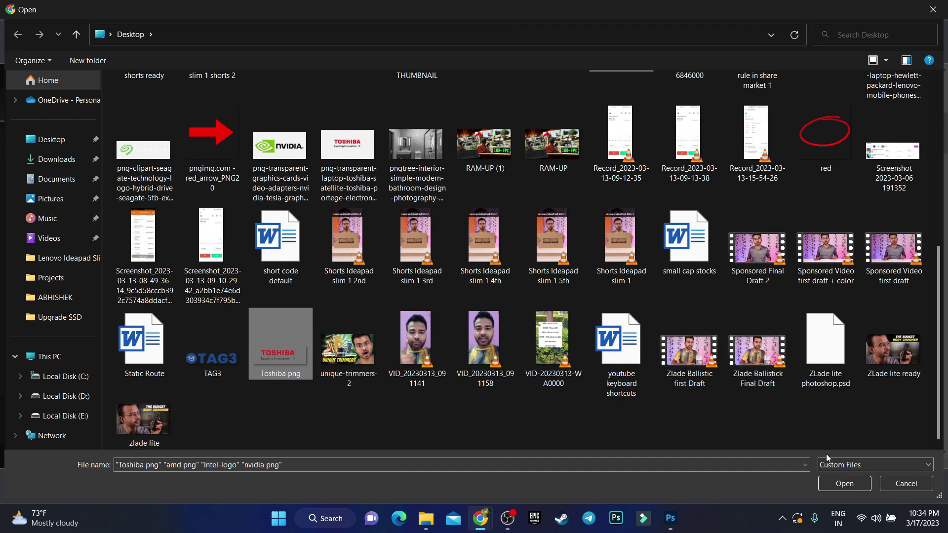
click(844, 483)
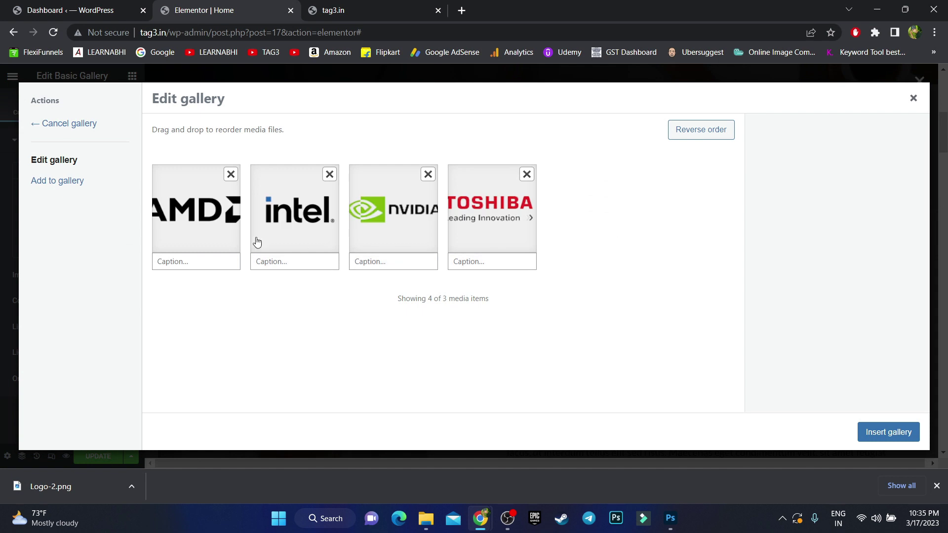
click(887, 433)
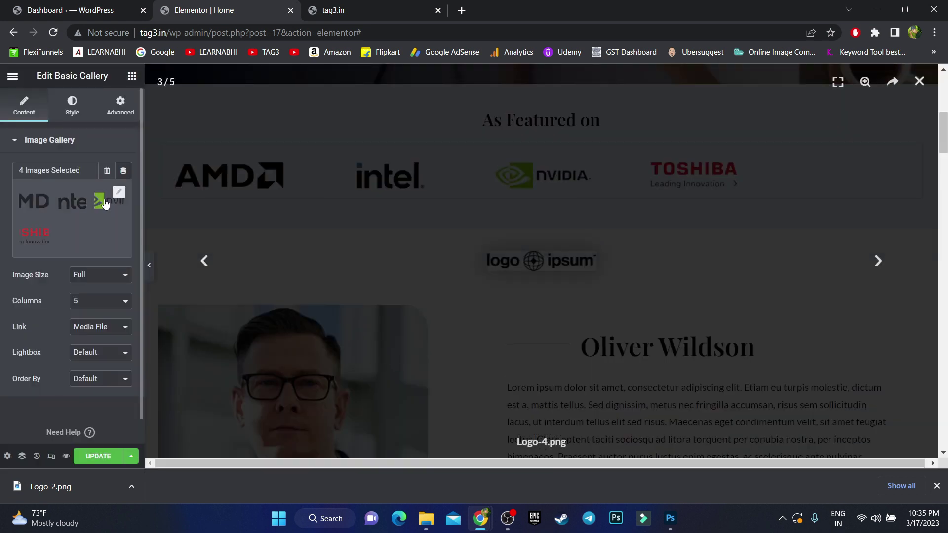
Step: Set the "As Featured on" gallery to 4 columns and update the page
click(99, 302)
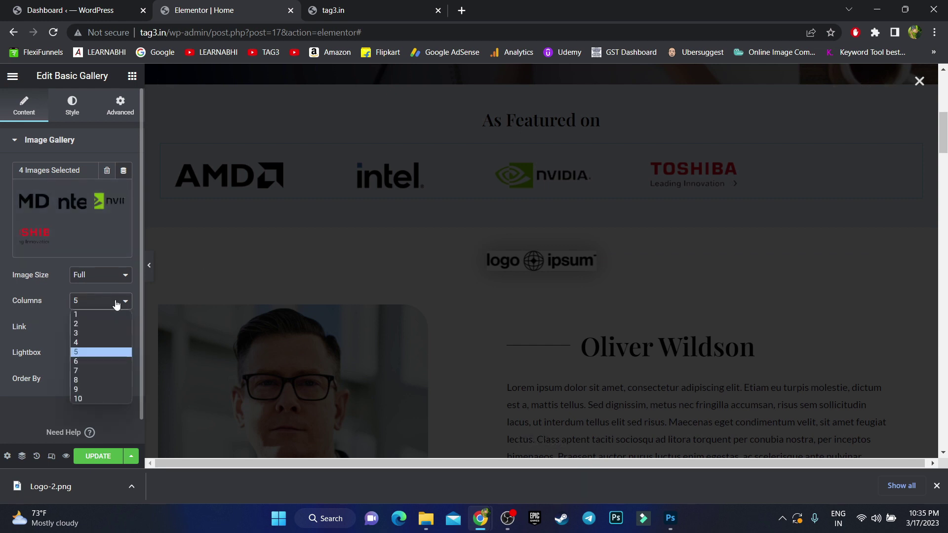
click(82, 342)
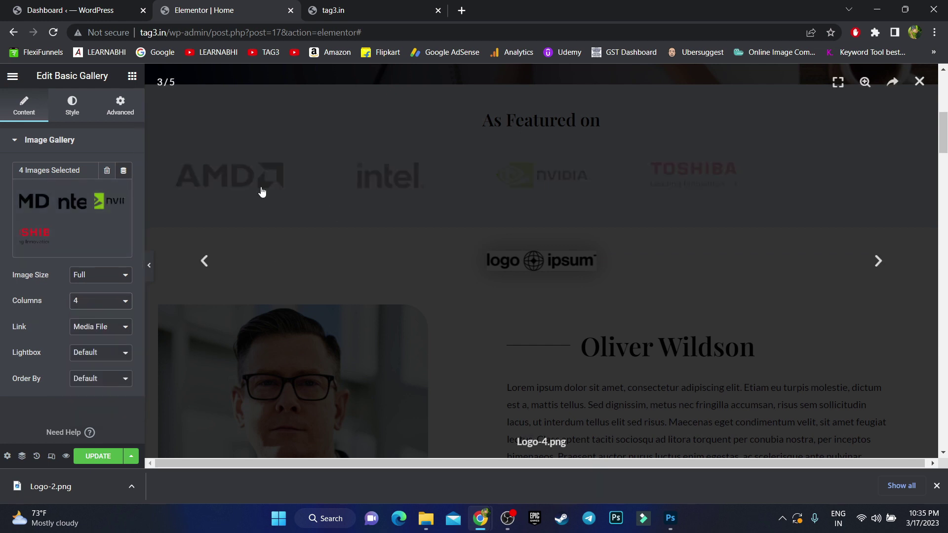
click(98, 457)
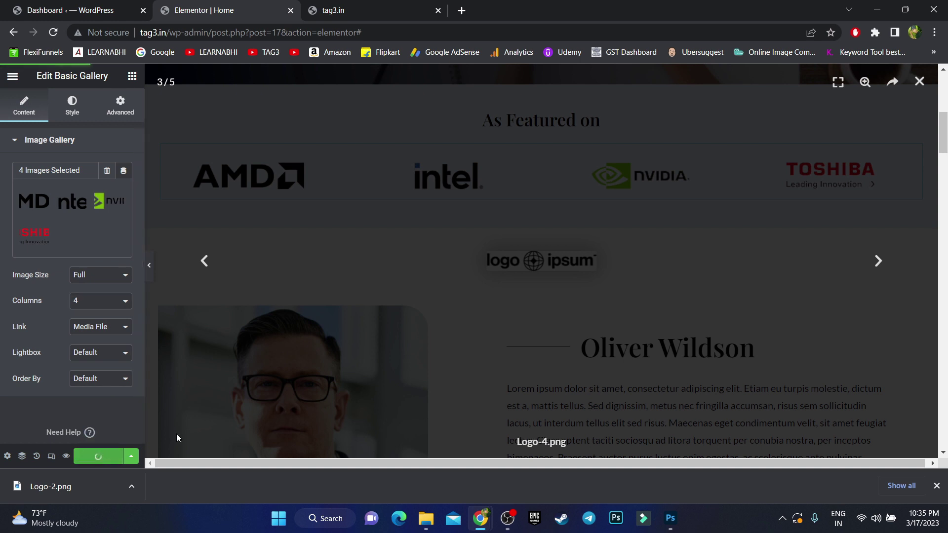
click(557, 329)
scroll(686, 265, up, 3)
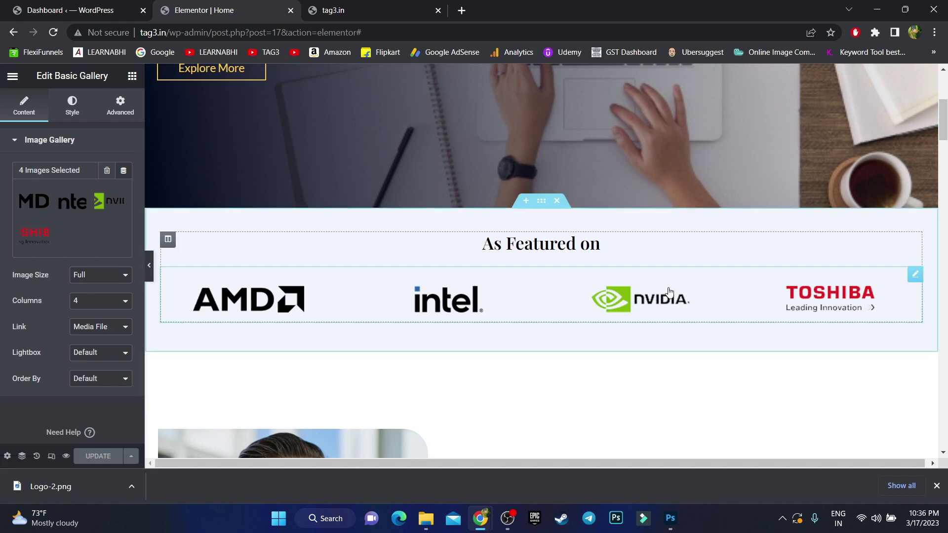
click(121, 303)
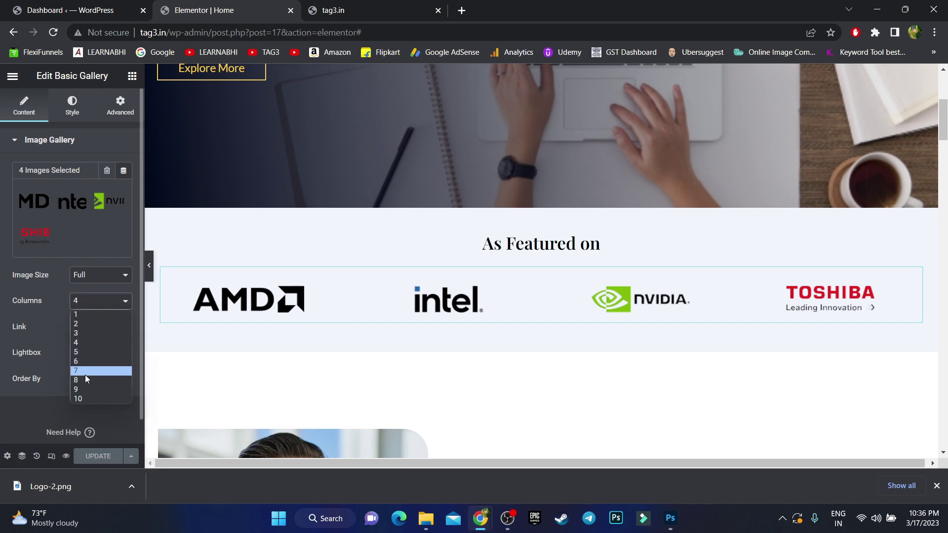
click(128, 305)
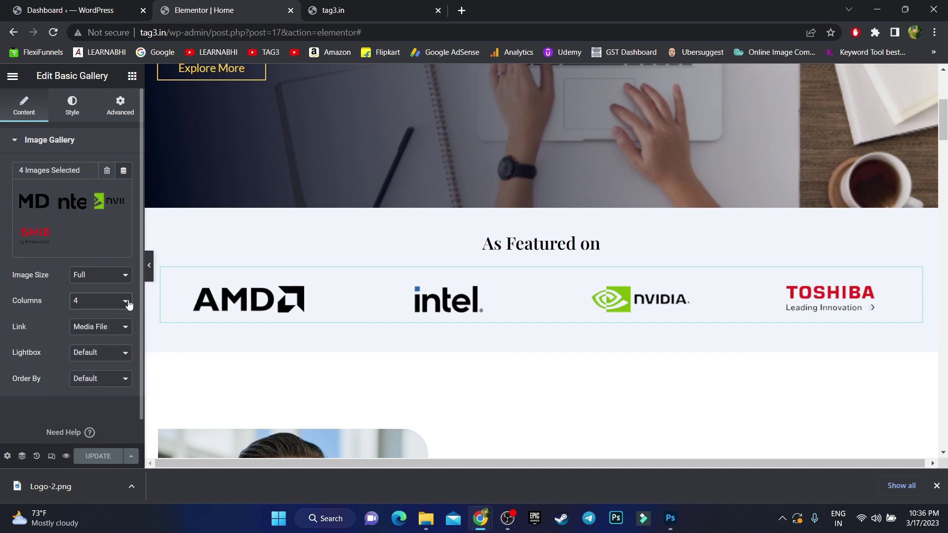
Step: Replace the large portrait in the biography section with Mask-group-1.png from the media library
scroll(707, 343, down, 6)
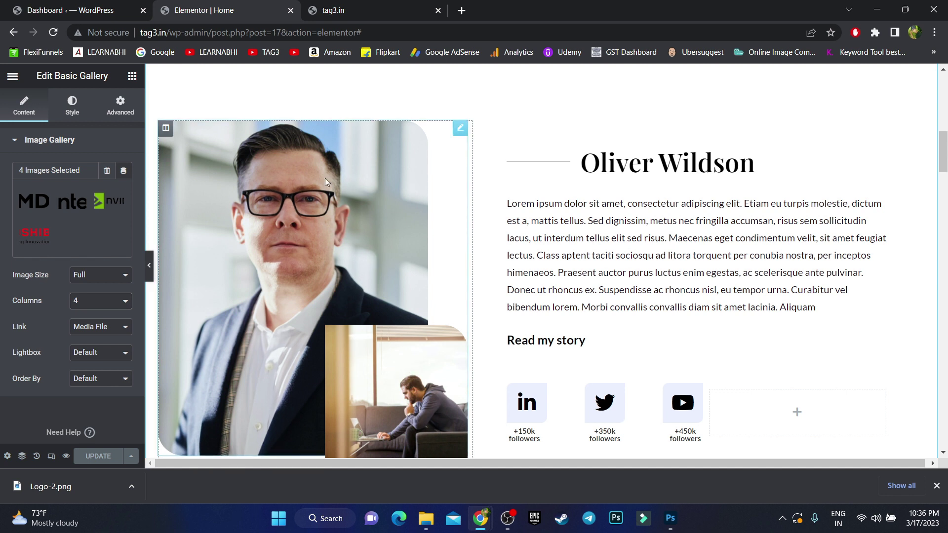
click(349, 171)
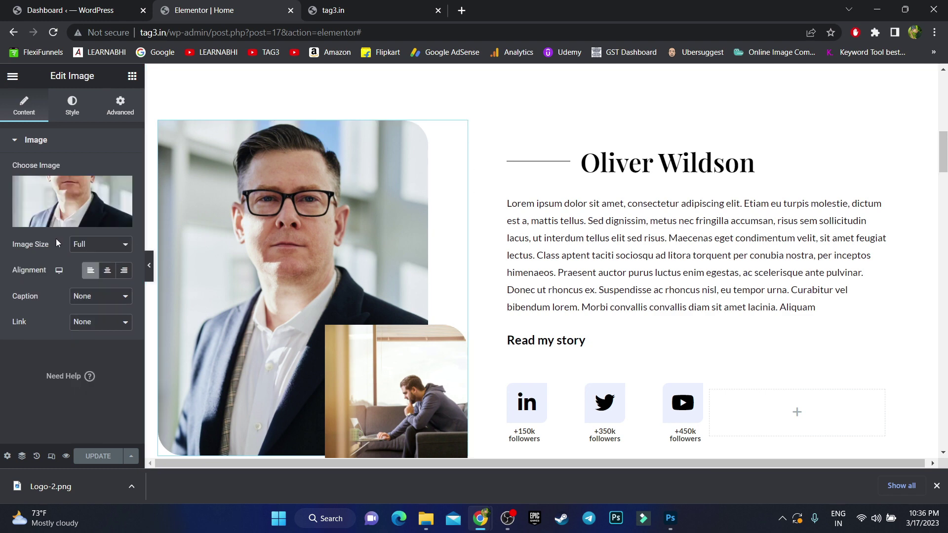
click(67, 212)
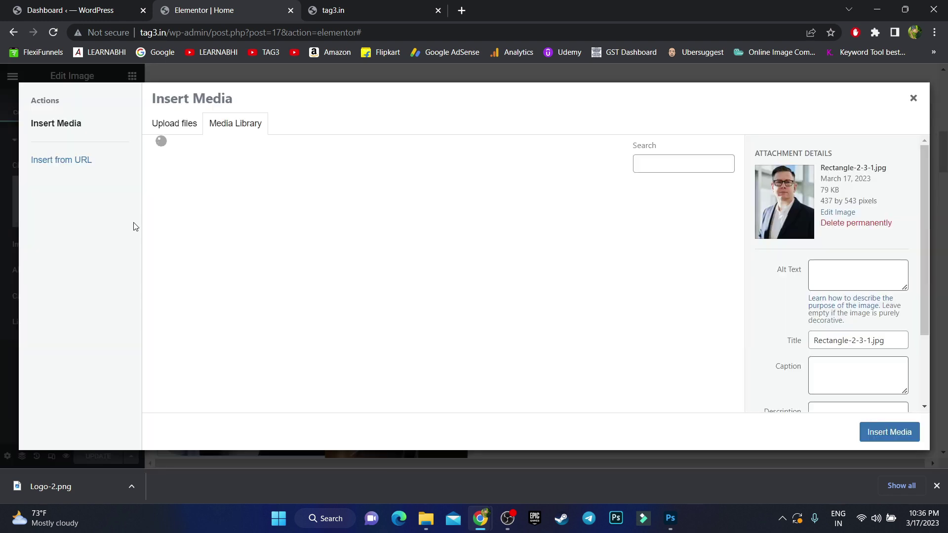
drag(744, 207, 742, 257)
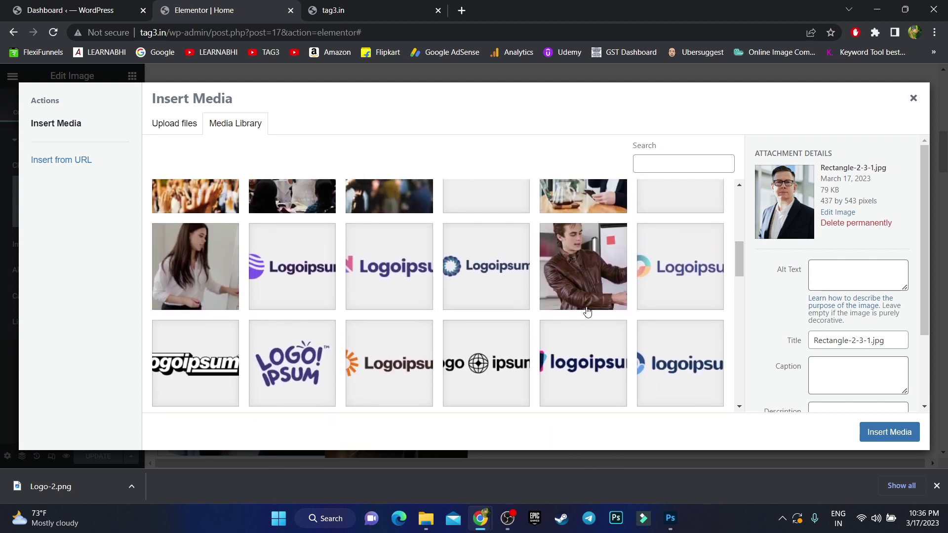
click(584, 266)
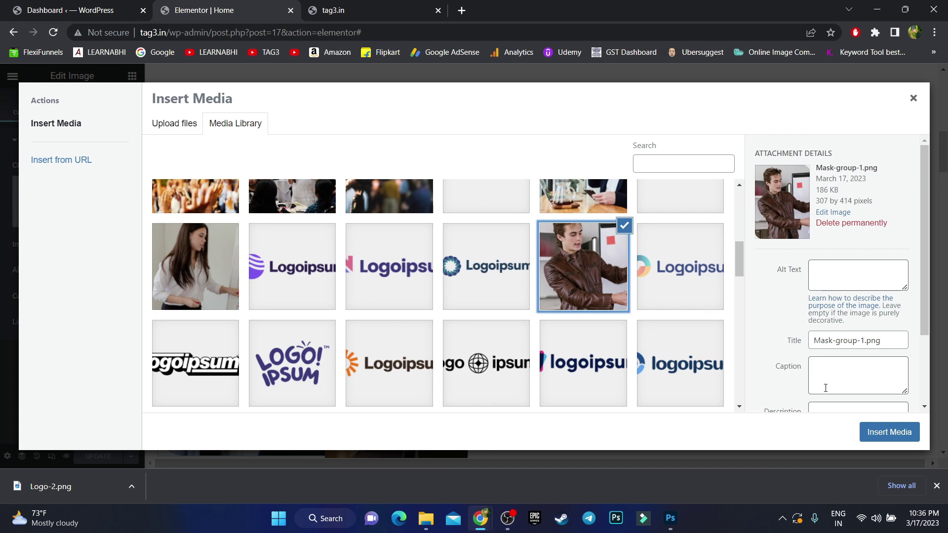
click(877, 438)
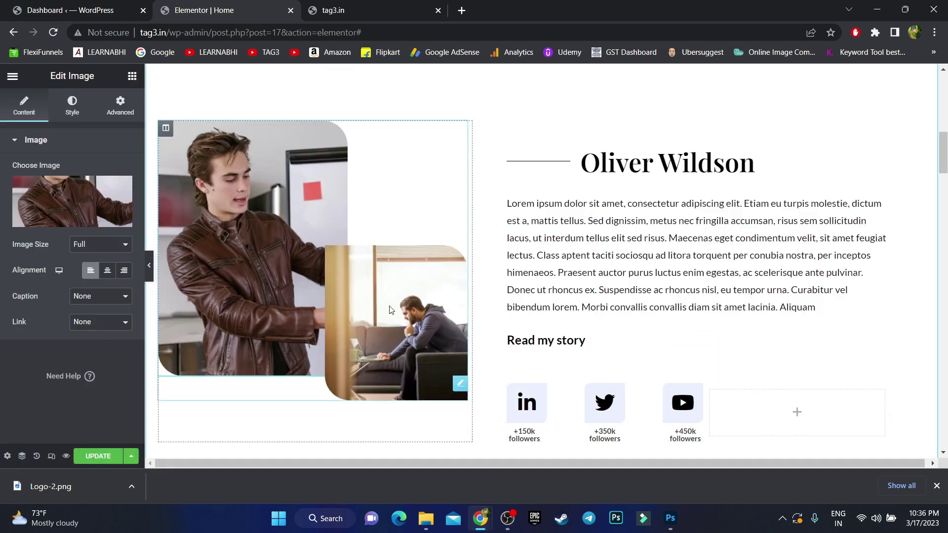
Step: Replace the smaller overlapping photo in the biography section with Rectangle-18.jpg, the man with a laptop on a balcony, from the media library
click(411, 337)
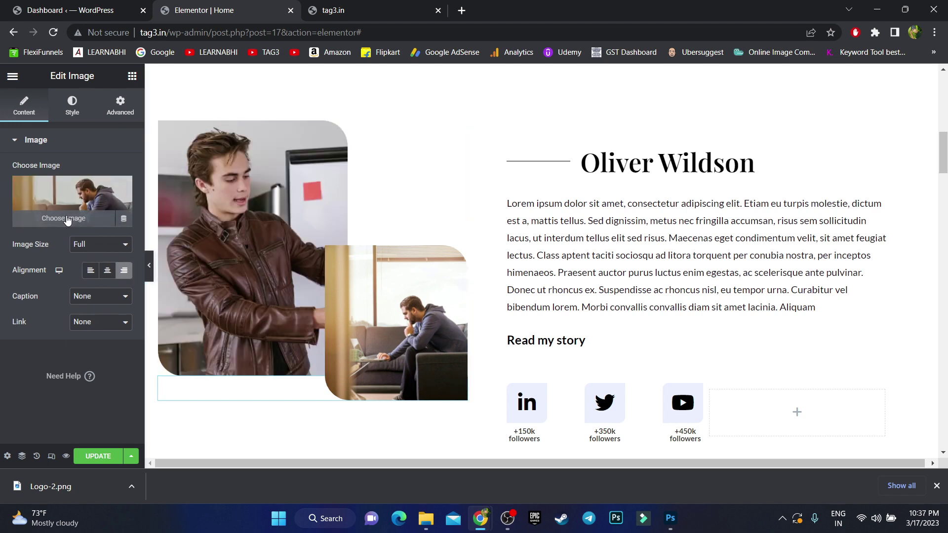
click(64, 219)
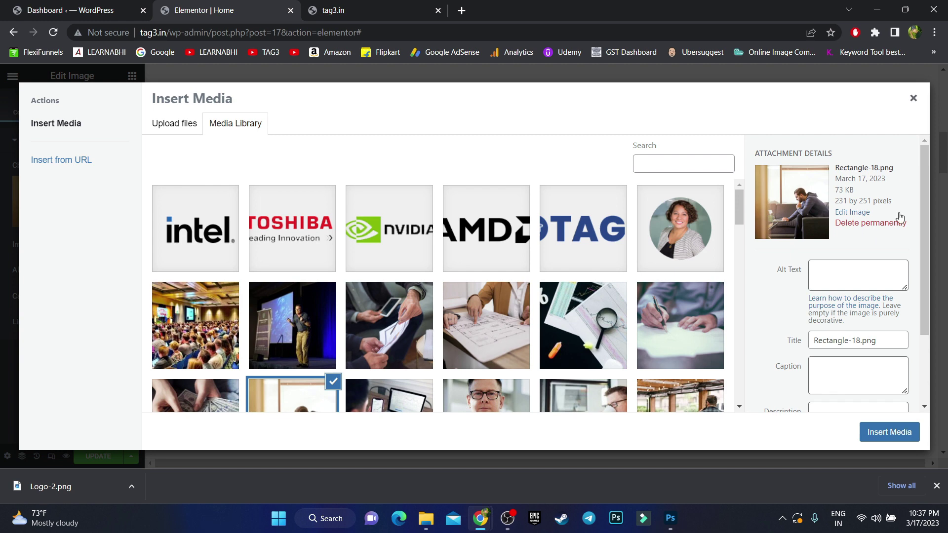
drag(739, 206, 718, 230)
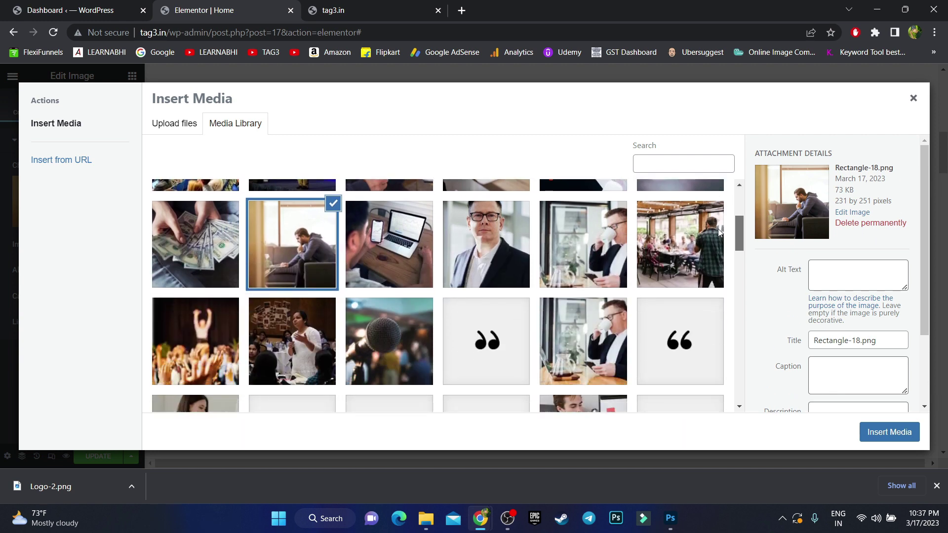
scroll(593, 296, down, 5)
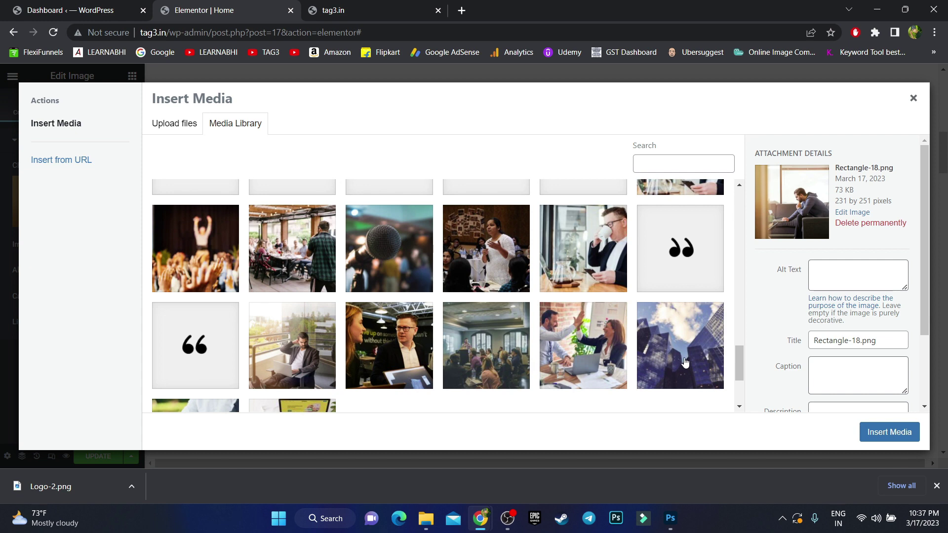
click(302, 354)
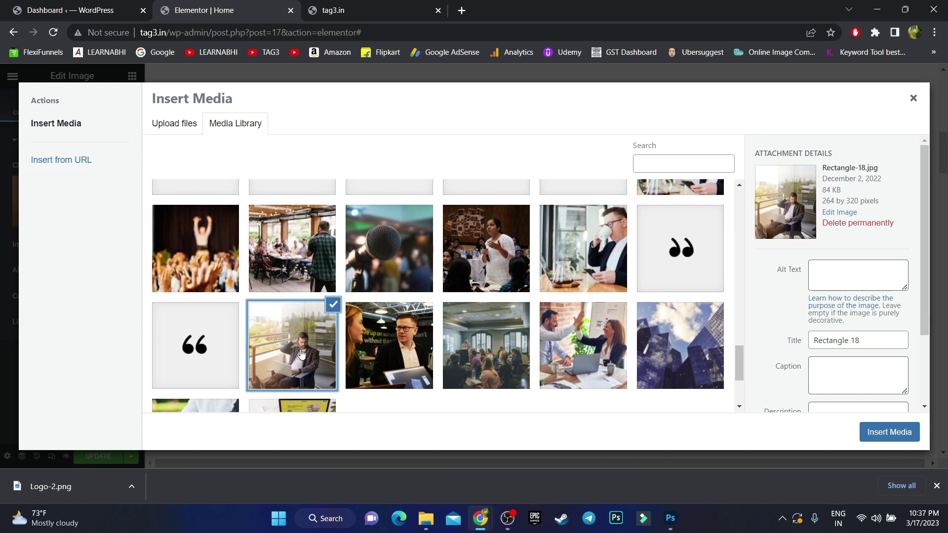
click(873, 438)
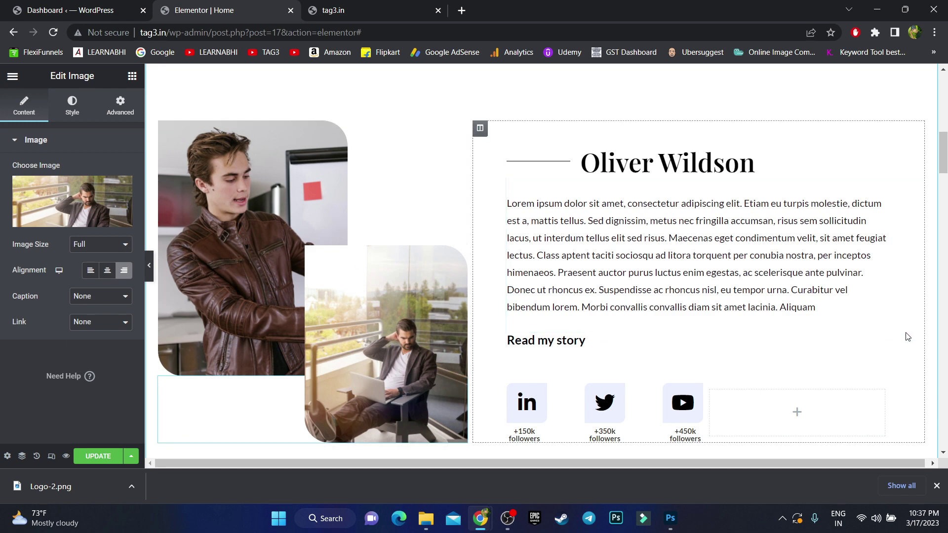
Step: Open the biography paragraph, the name heading and the "Read my story" button for editing
click(816, 308)
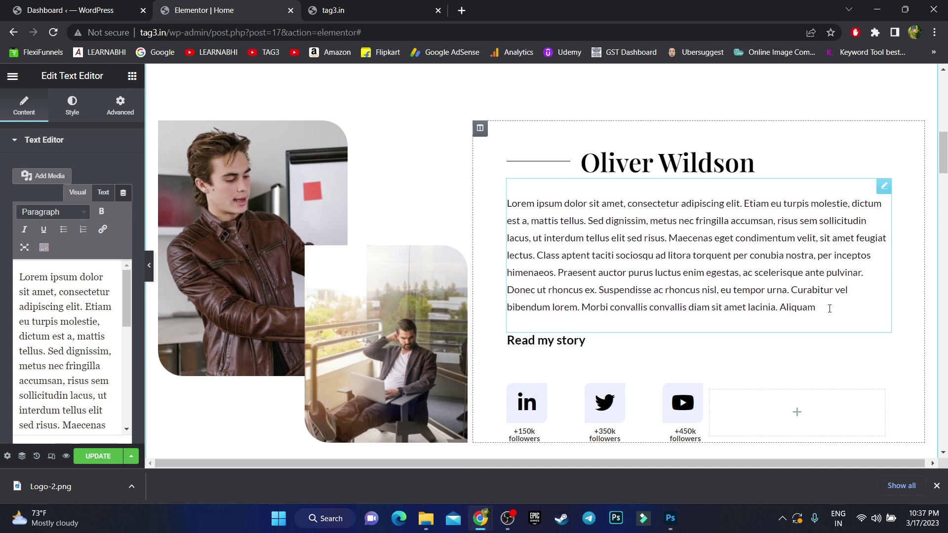
drag(829, 309, 507, 197)
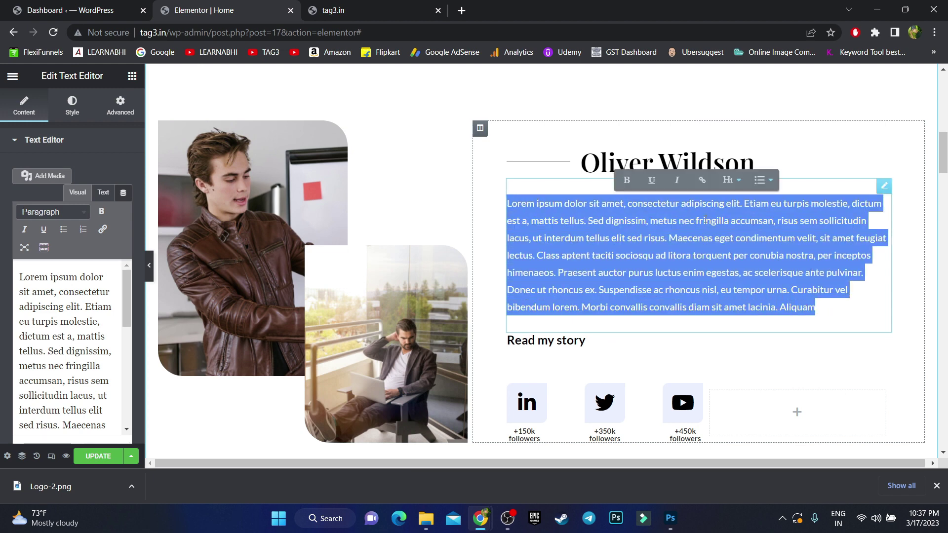
click(680, 154)
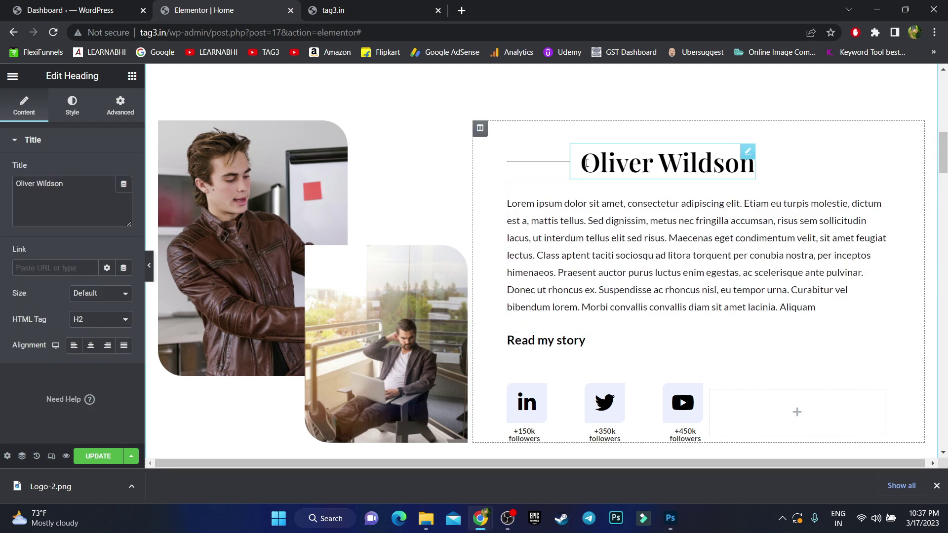
click(757, 170)
scroll(864, 296, down, 4)
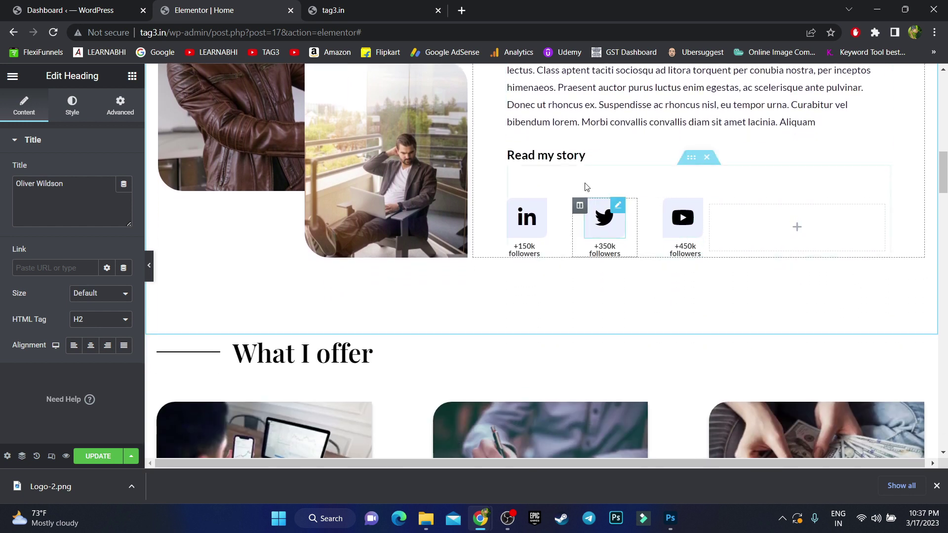
click(563, 162)
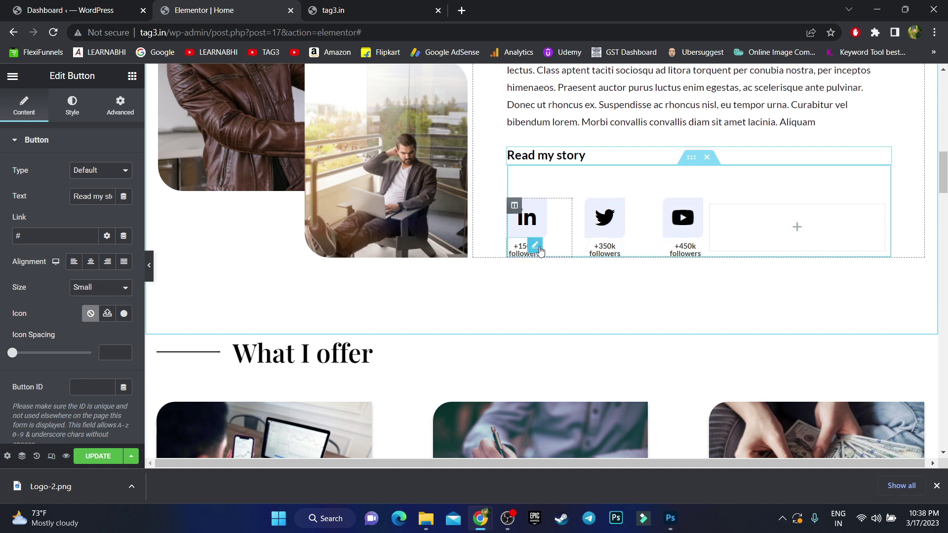
Step: Change the follower figure under the LinkedIn icon to +1M
click(537, 250)
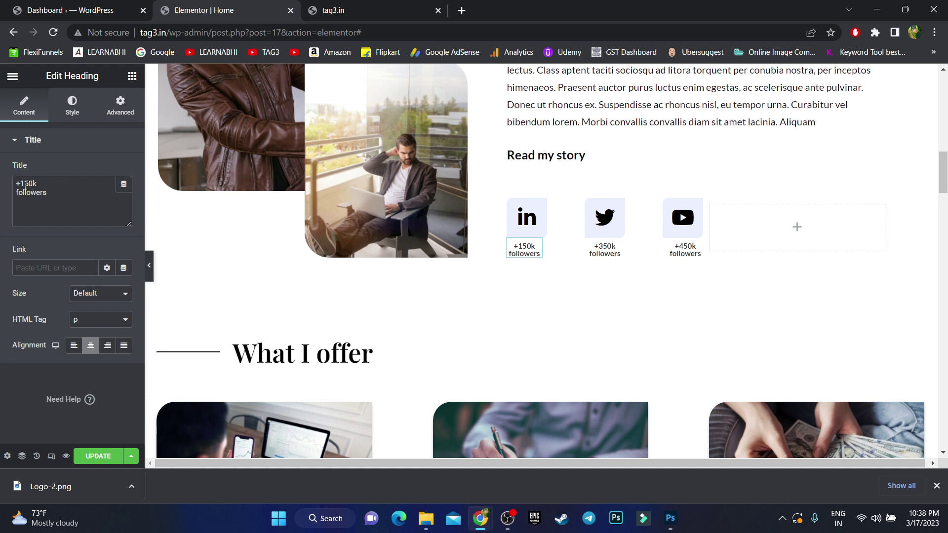
drag(43, 183, 21, 183)
text(1M)
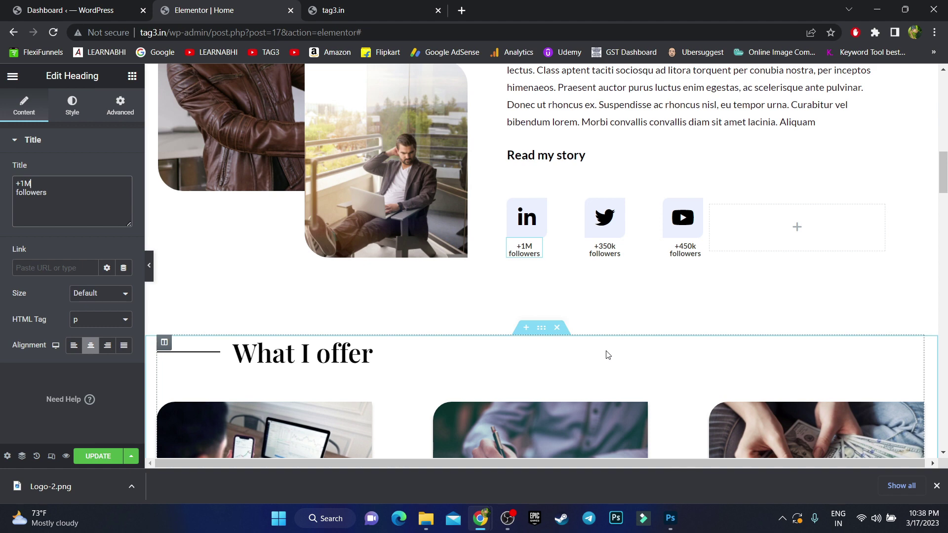
Step: Examine the "What I offer" heading, its service cards and the start of the "Keynote engagements" section
drag(944, 181, 943, 204)
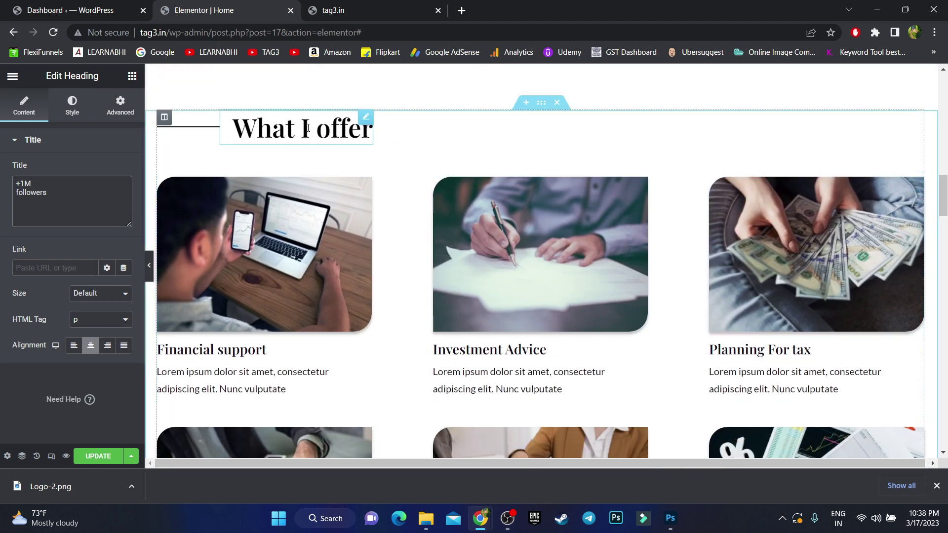
click(344, 130)
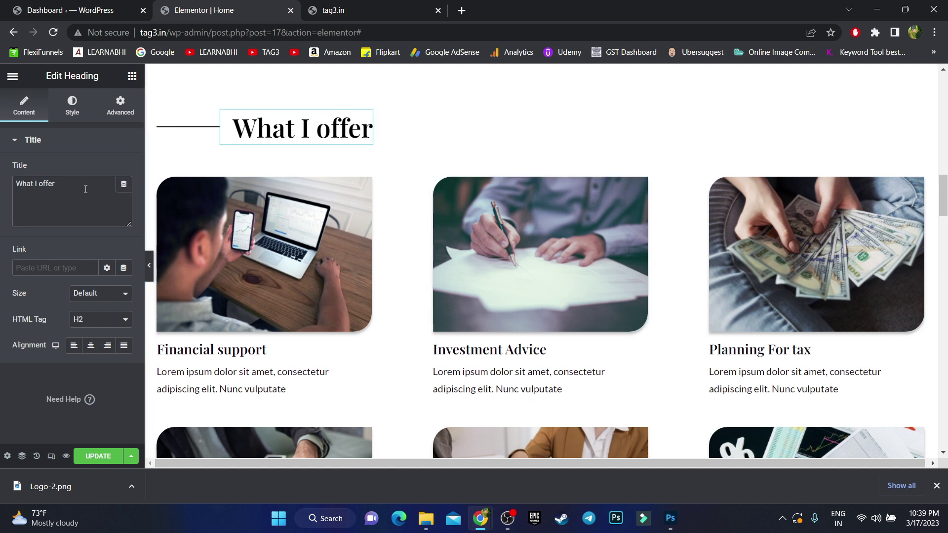
drag(55, 185, 2, 192)
click(279, 229)
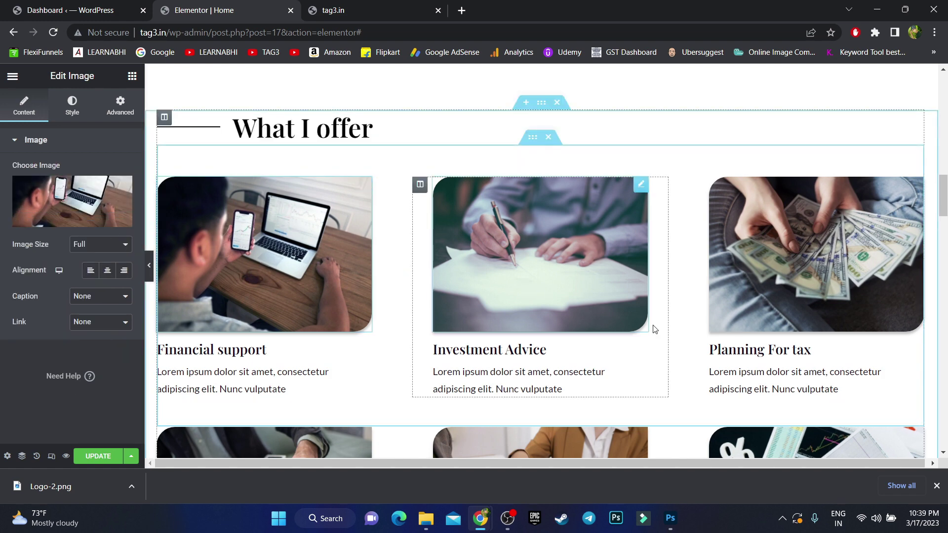
scroll(808, 313, down, 5)
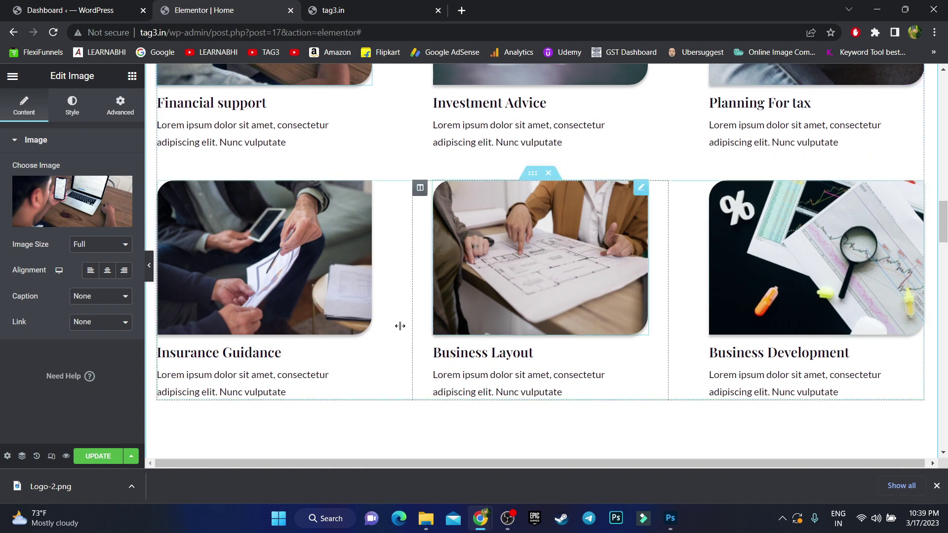
scroll(815, 343, down, 5)
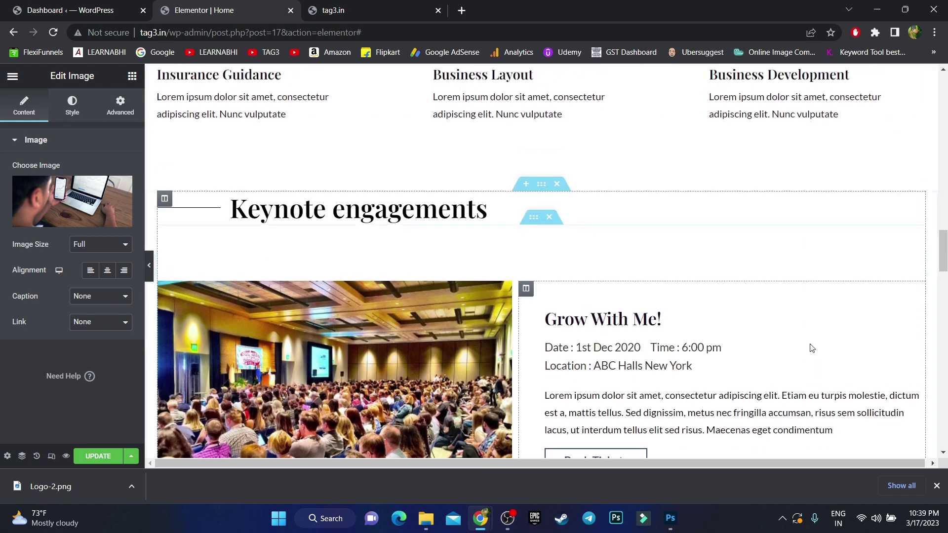
scroll(810, 346, up, 8)
scroll(810, 343, up, 3)
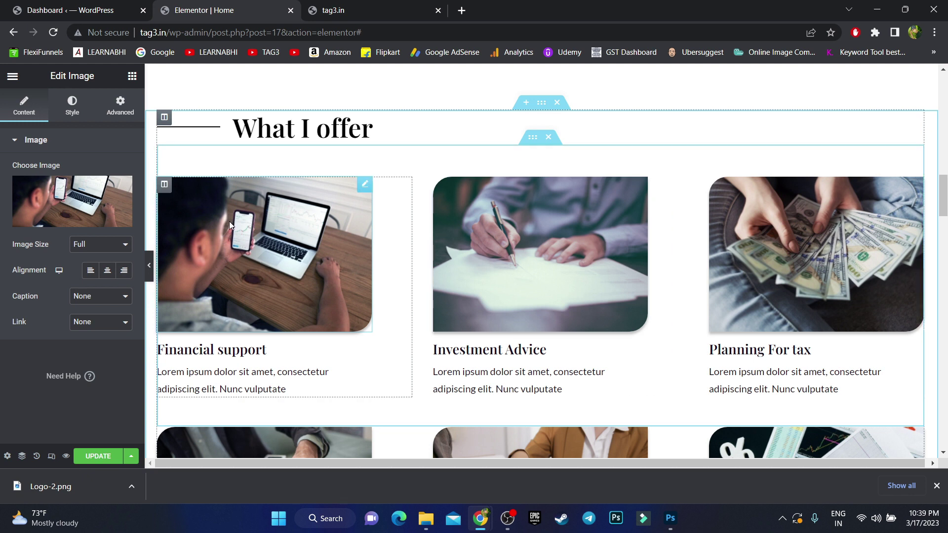
Step: Retitle the "Financial support" card as "Technical Support" and the "Investment Advice" card as "PC Buying Guide"
click(196, 355)
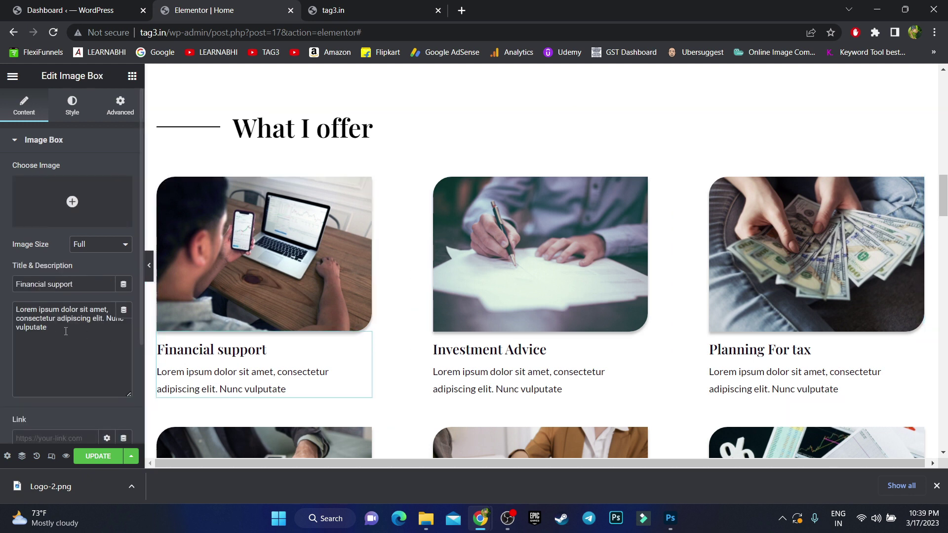
triple_click(83, 287)
text(Technical Support)
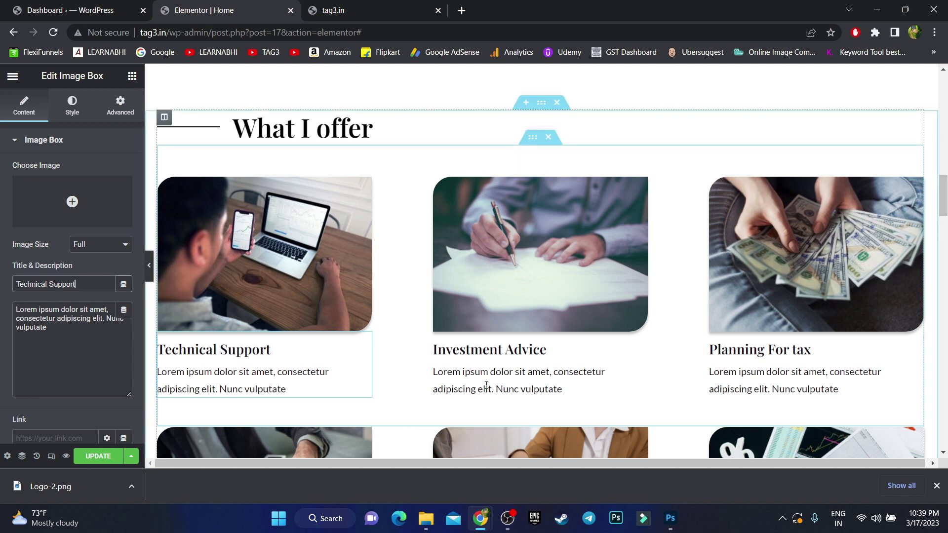
click(514, 349)
triple_click(67, 281)
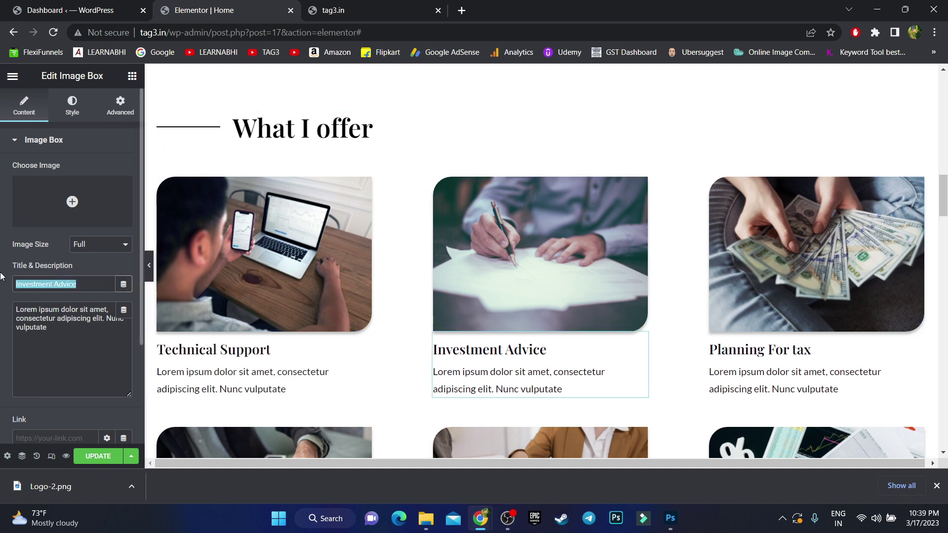
text(PC B)
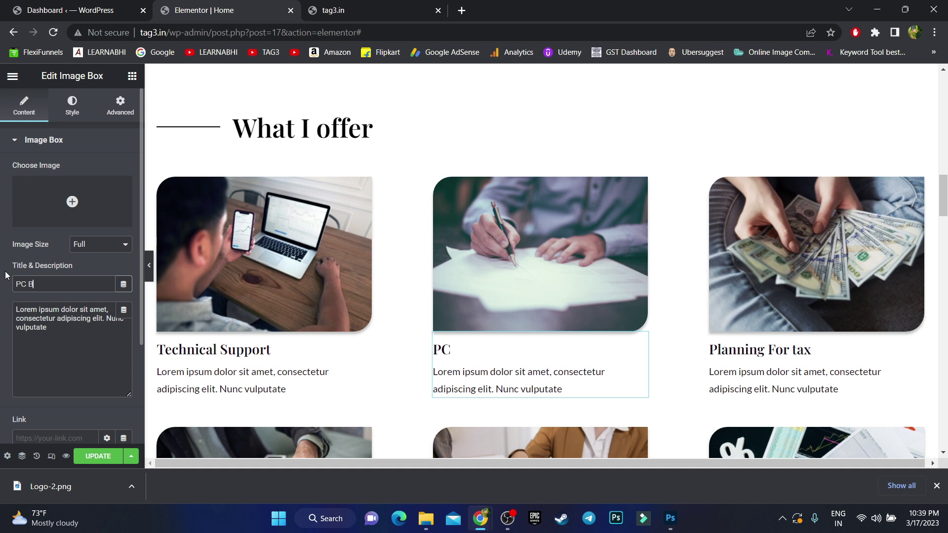
text(uying Guide)
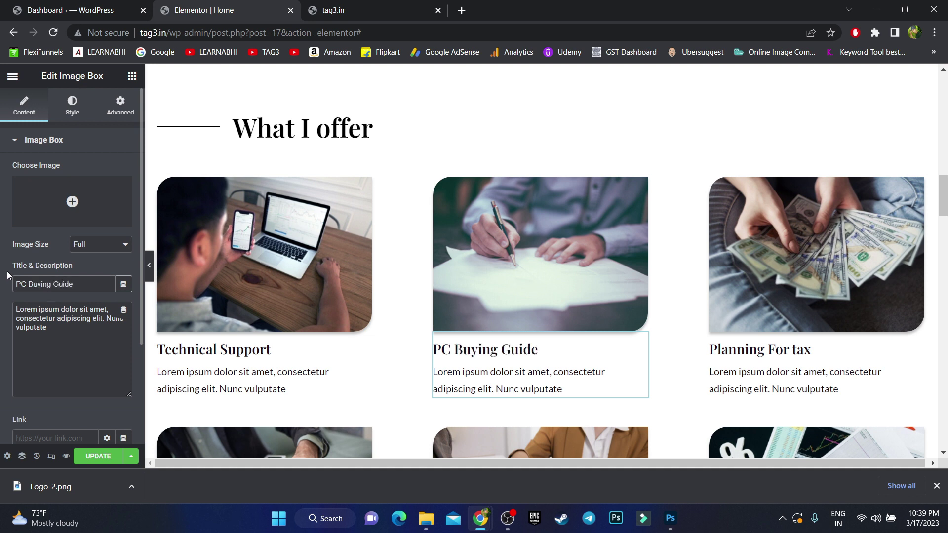
Step: Retitle the "Planning For tax" card in the "What I offer" section as "We build PC"
click(848, 368)
text(We build)
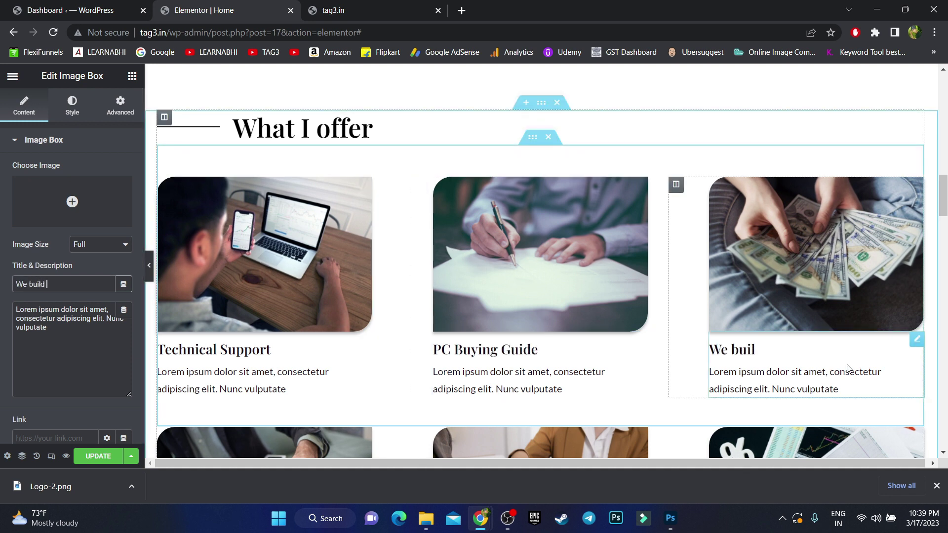
text( PC)
scroll(627, 356, down, 5)
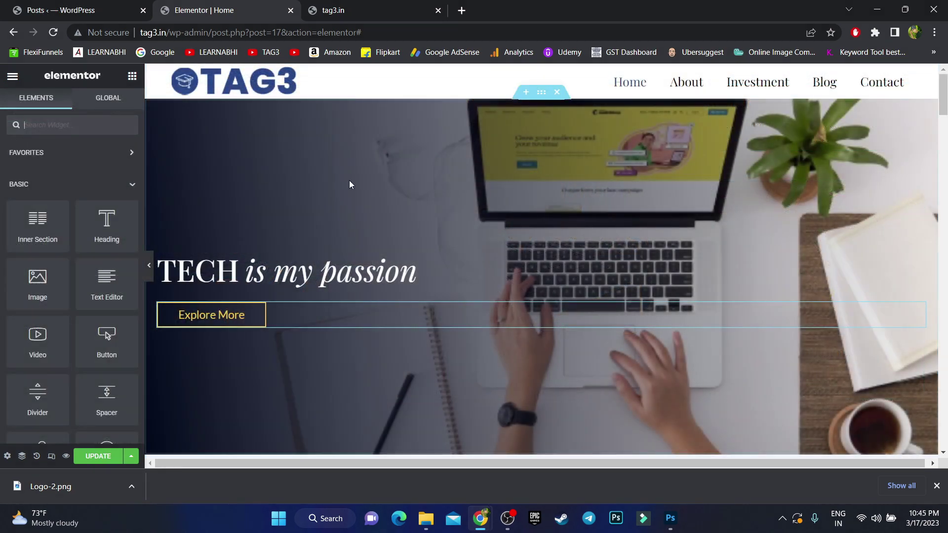
Step: Select the hero section's "Explore More" button and copy the Blog page's address from the live site
click(224, 322)
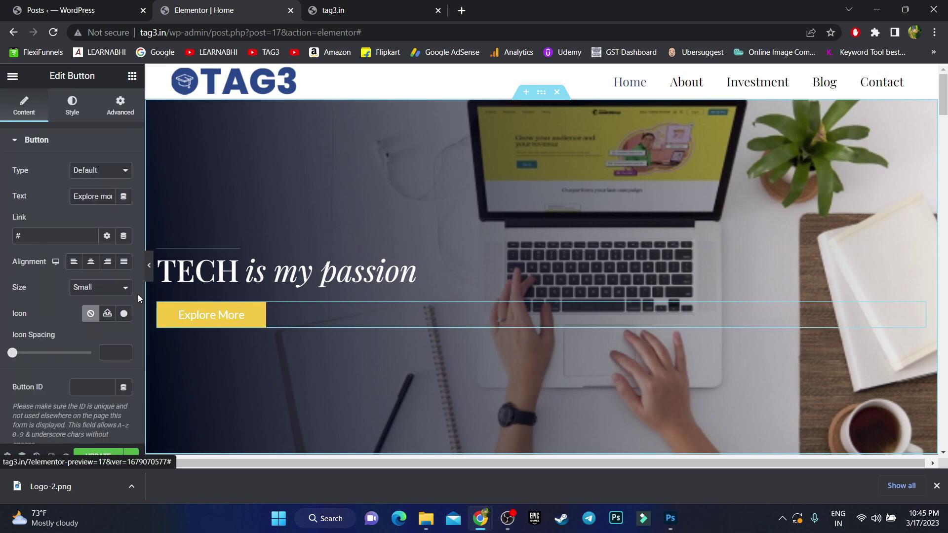
click(102, 197)
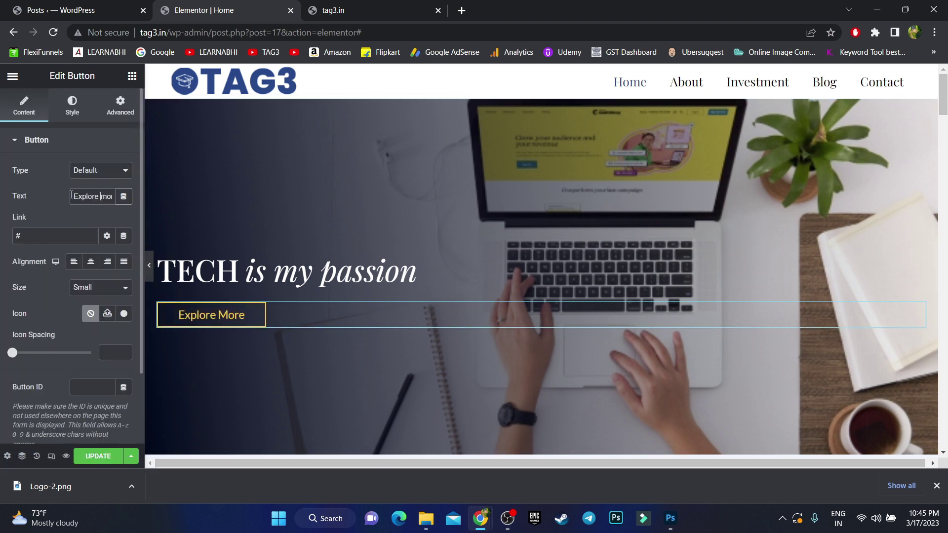
key(ctrl+a)
click(45, 236)
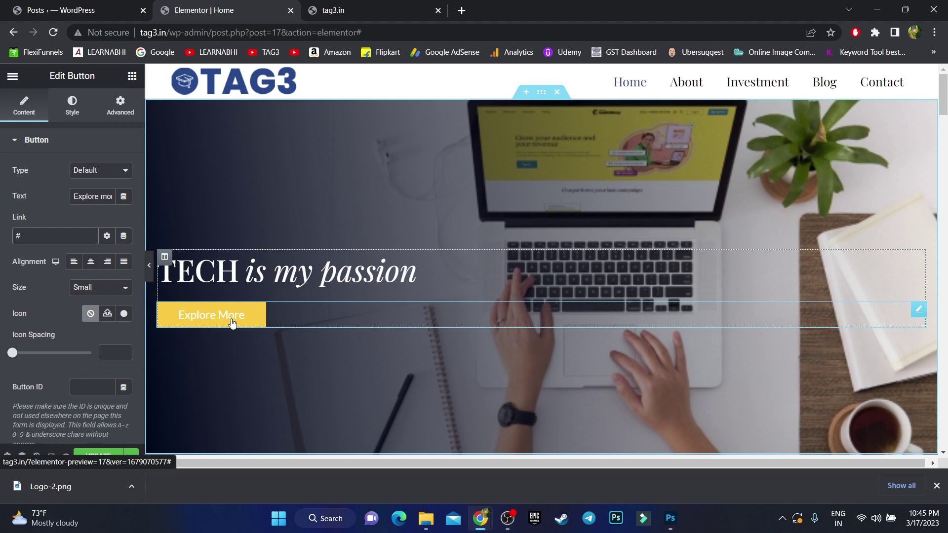
click(352, 6)
scroll(430, 382, up, 10)
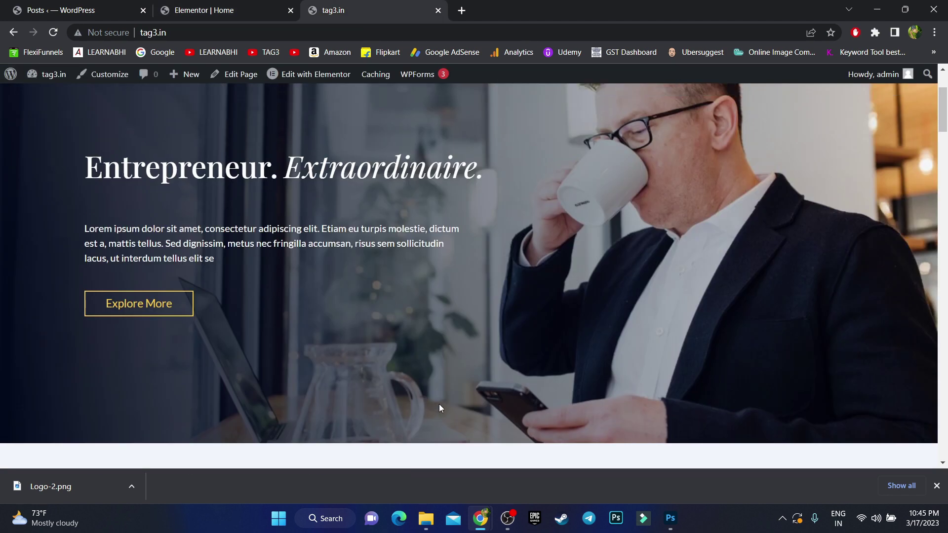
click(753, 101)
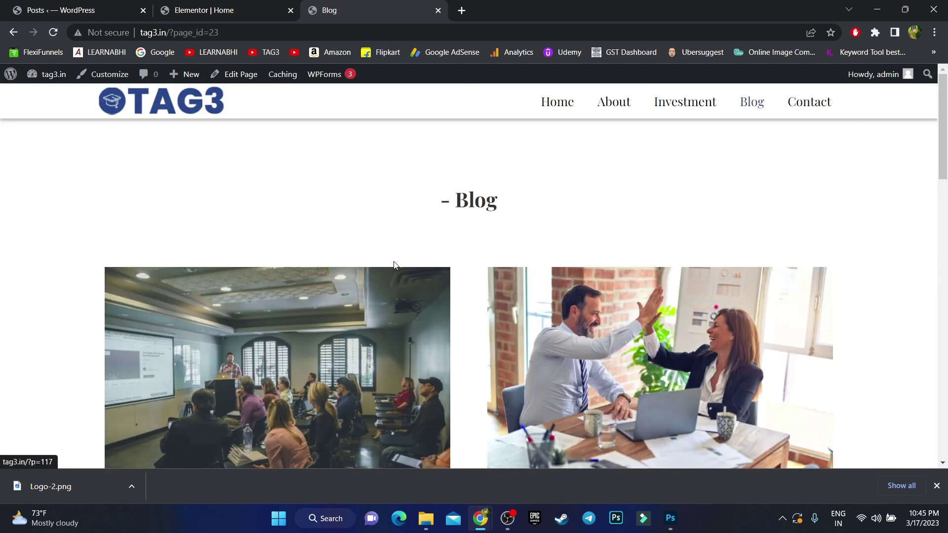
click(275, 29)
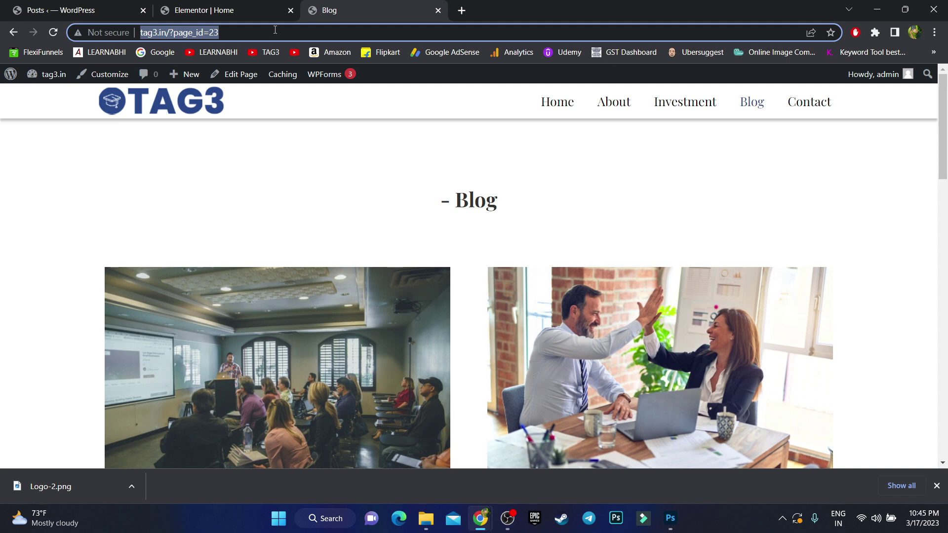
click(231, 9)
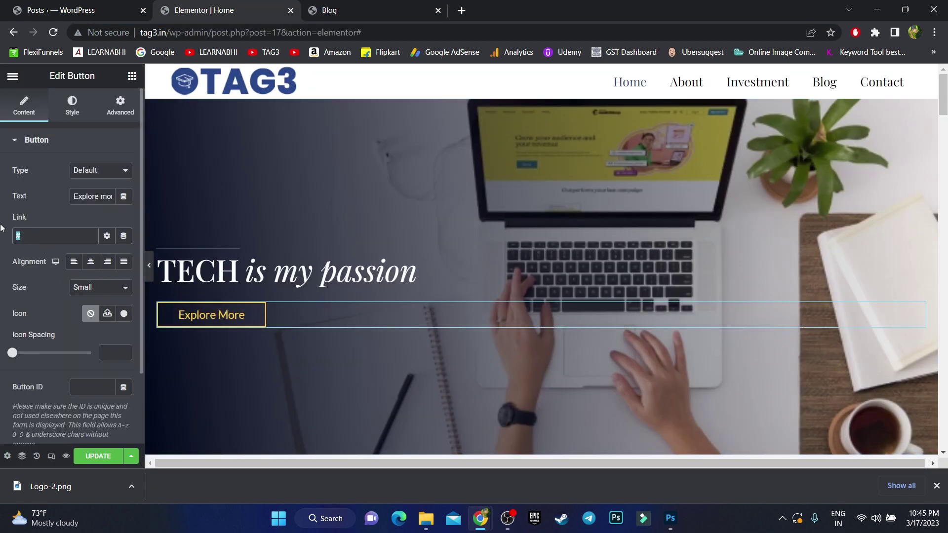
key(BackSpace)
key(ctrl+v)
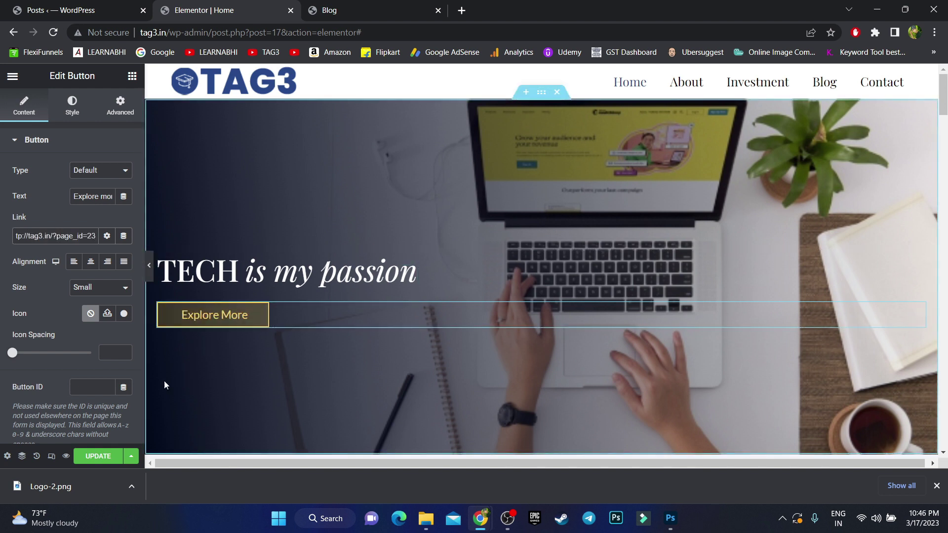
click(88, 463)
click(88, 462)
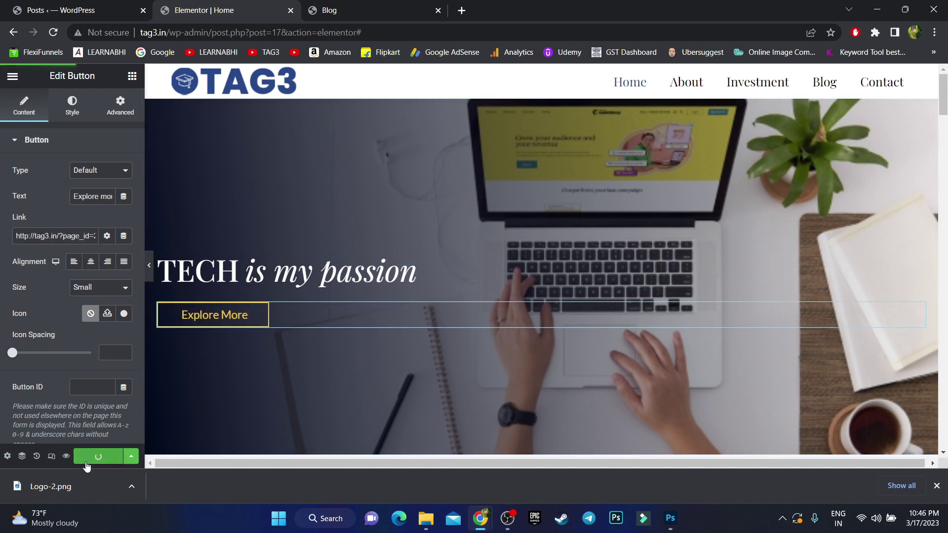
Step: Look over the posts and images on the live site's Blog page
click(367, 5)
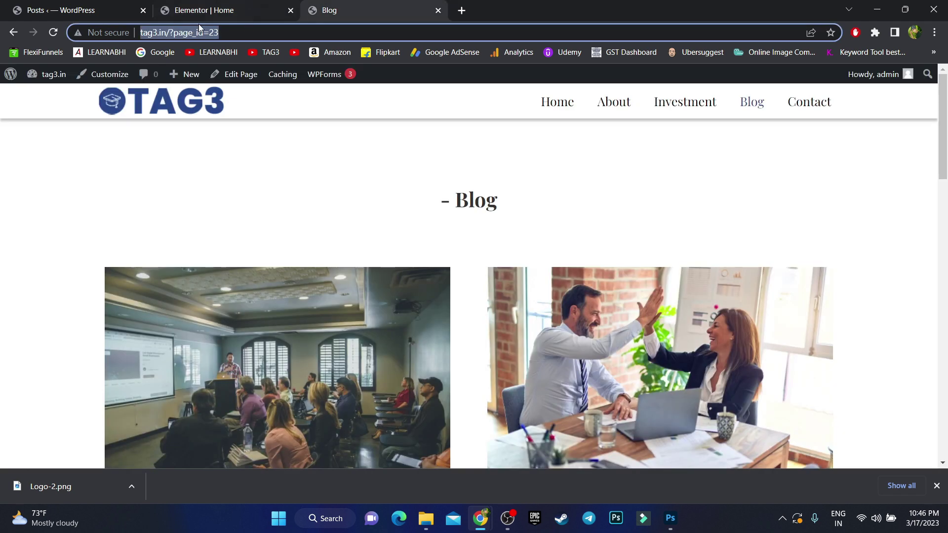
click(163, 103)
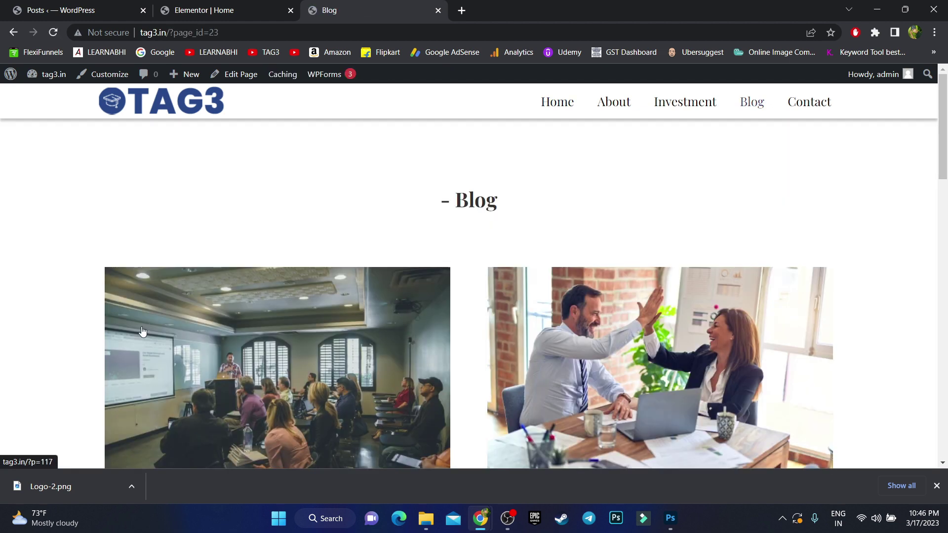
scroll(561, 191, down, 8)
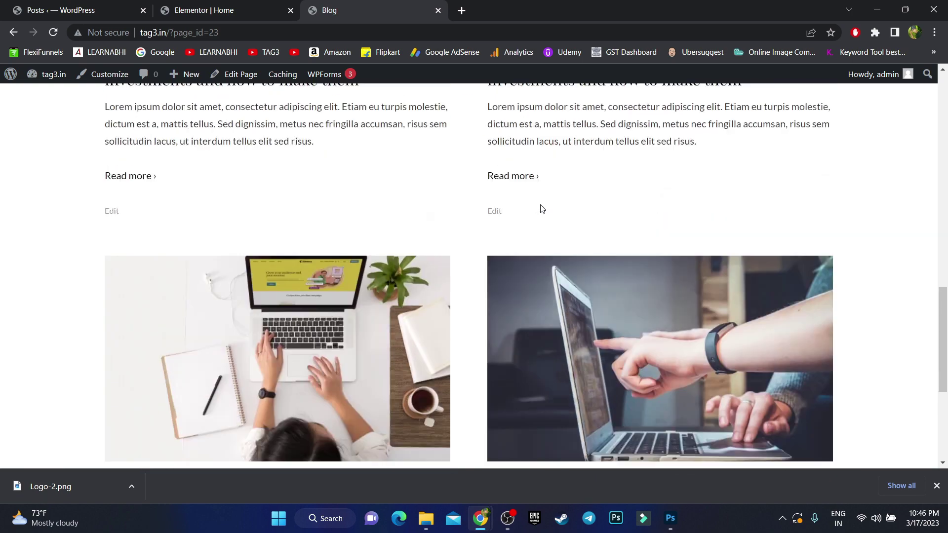
scroll(543, 209, up, 8)
Step: In the homepage editor, change the "Grow With Me!" section's "Book Tickets" button text to "Know more about us"
click(201, 10)
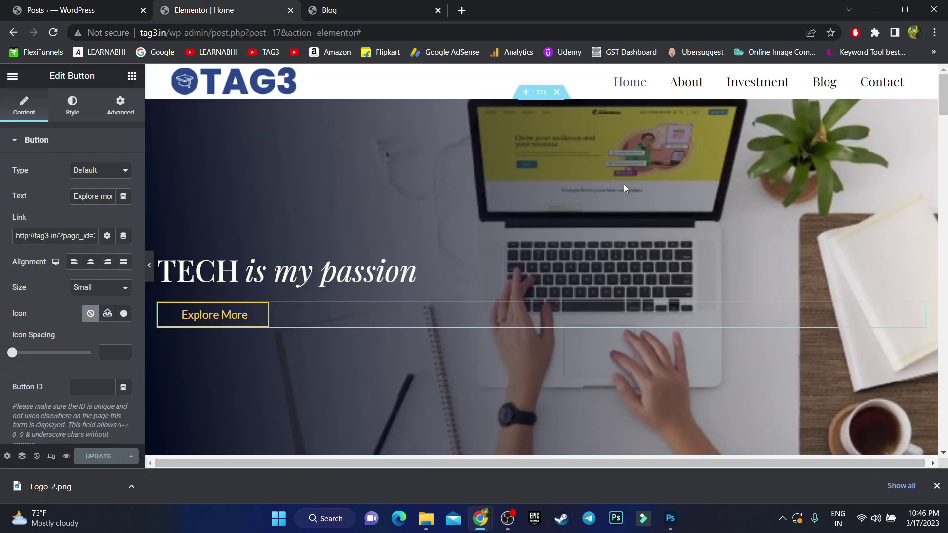
scroll(463, 306, down, 15)
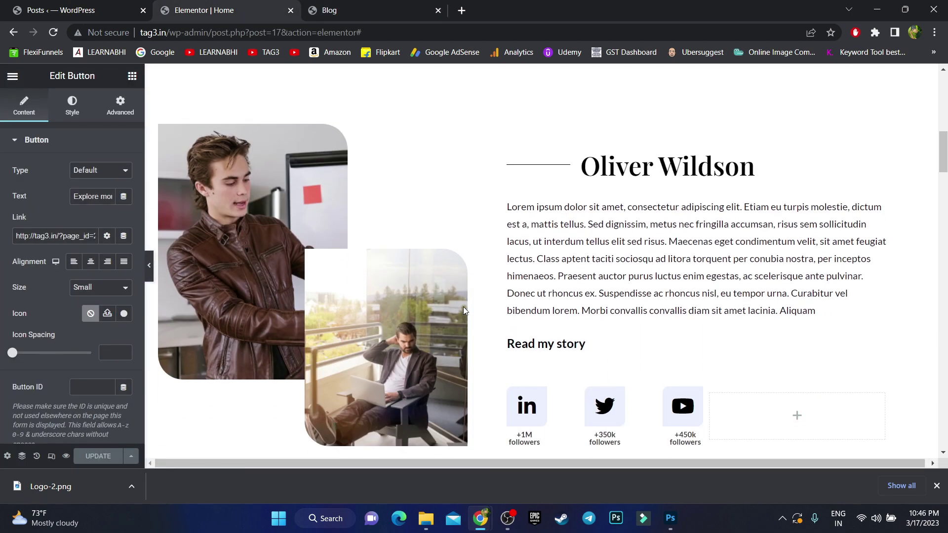
scroll(482, 307, down, 15)
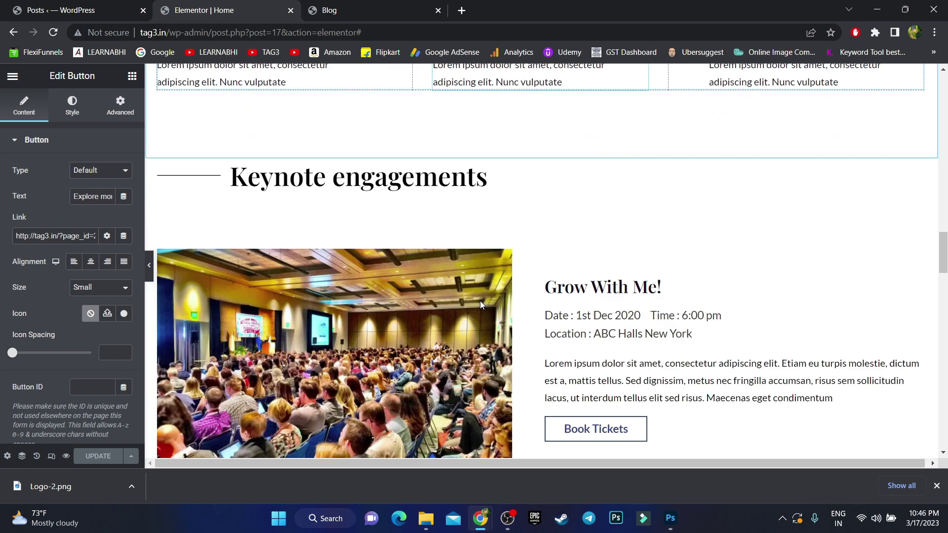
scroll(504, 281, down, 1)
scroll(504, 281, up, 3)
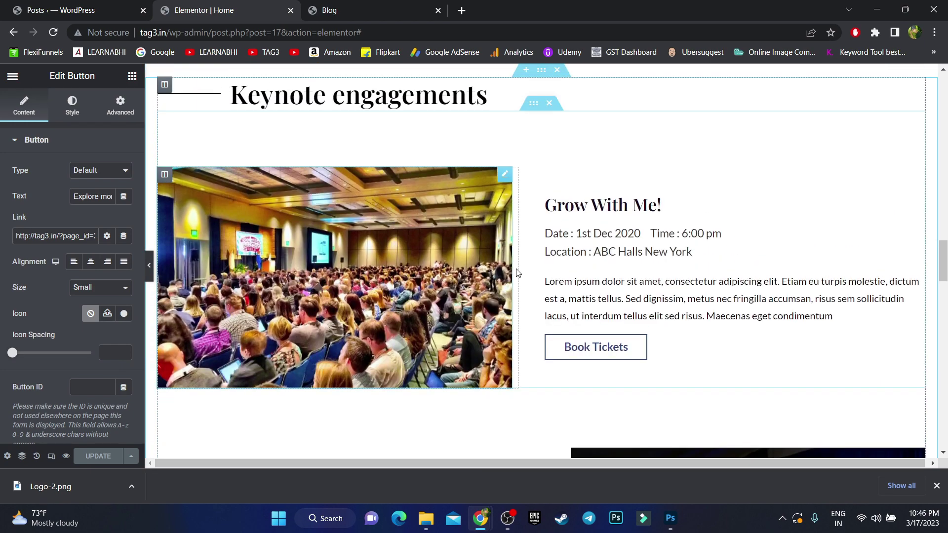
scroll(623, 340, down, 6)
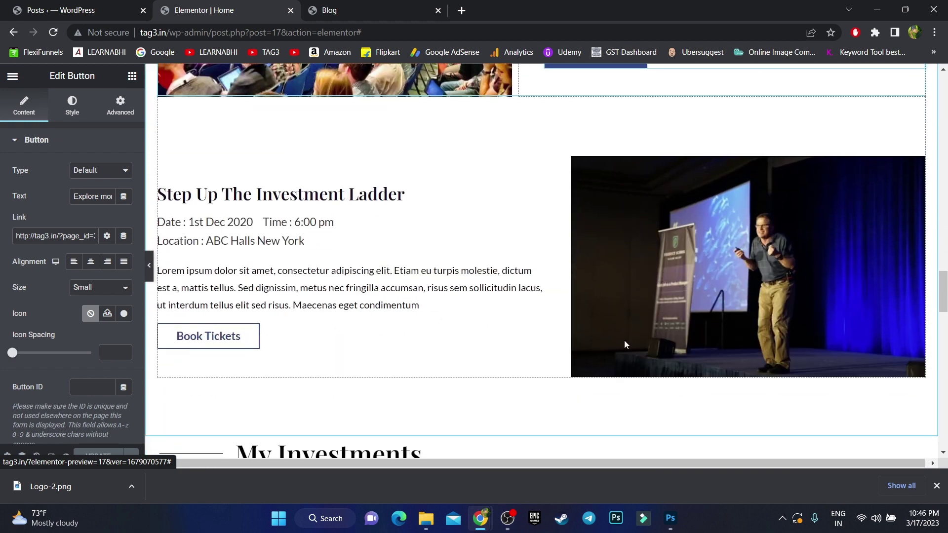
scroll(539, 322, up, 6)
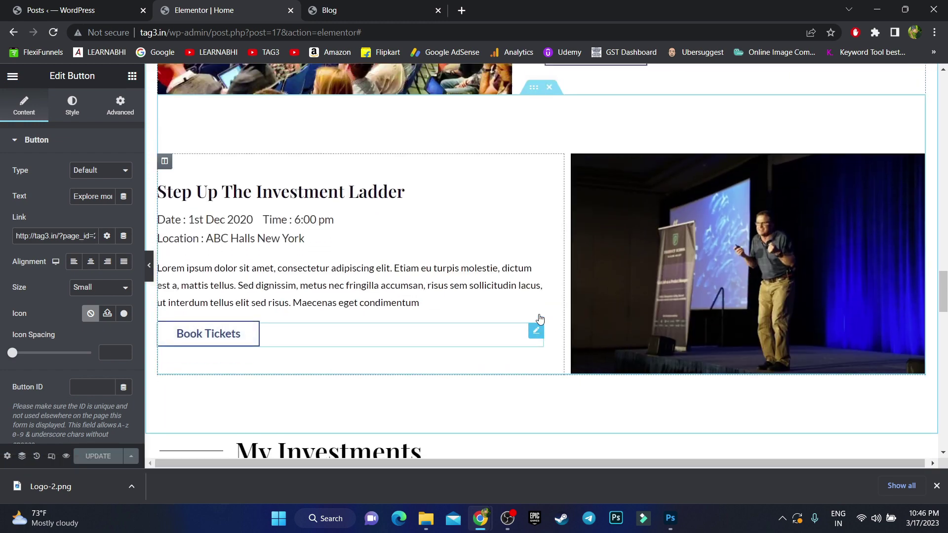
scroll(547, 315, down, 1)
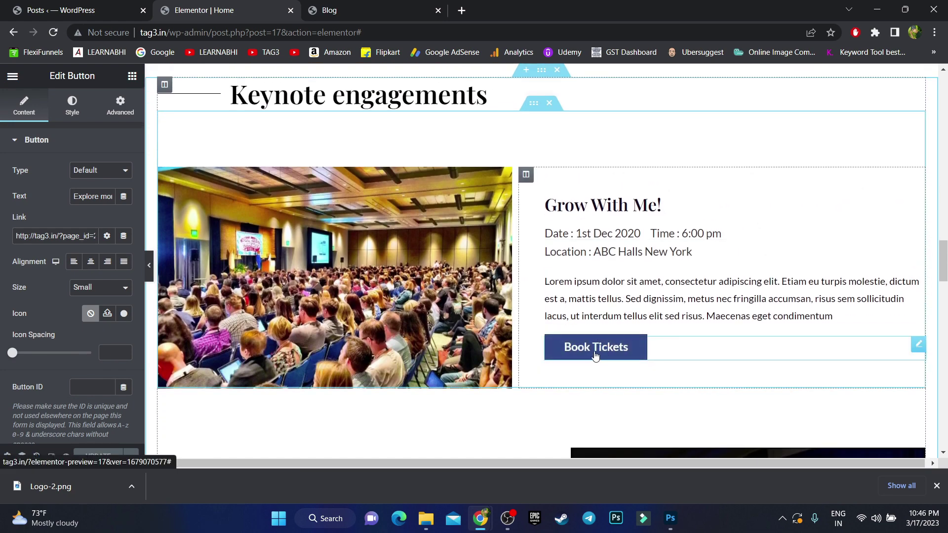
click(918, 349)
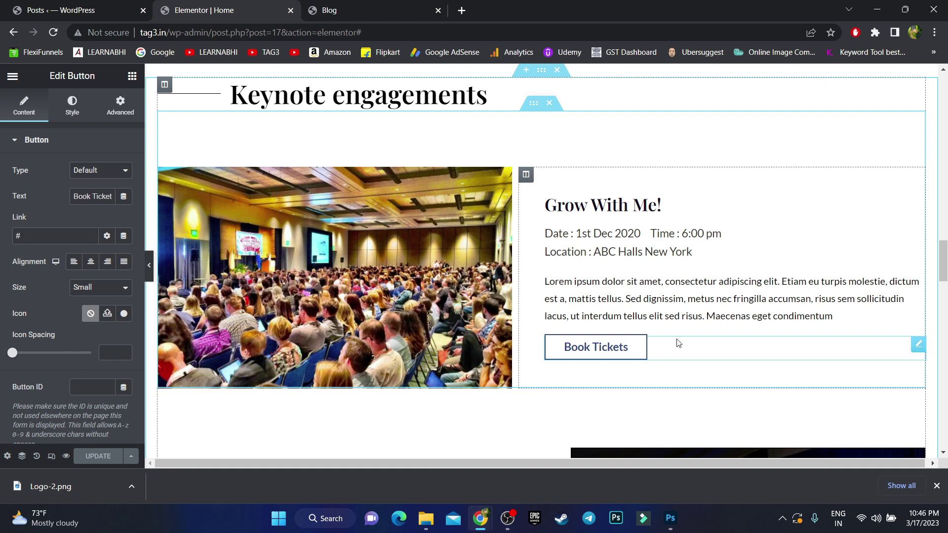
triple_click(98, 199)
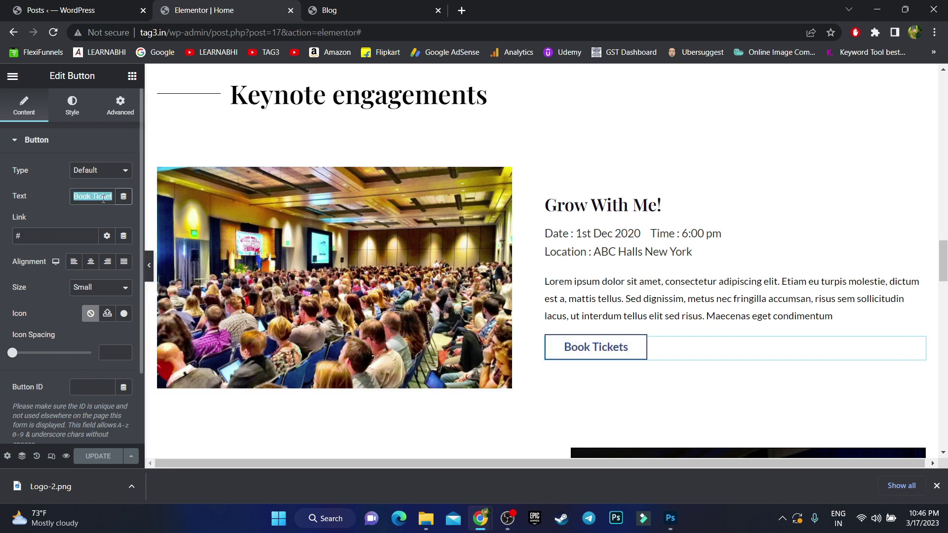
text(Know more)
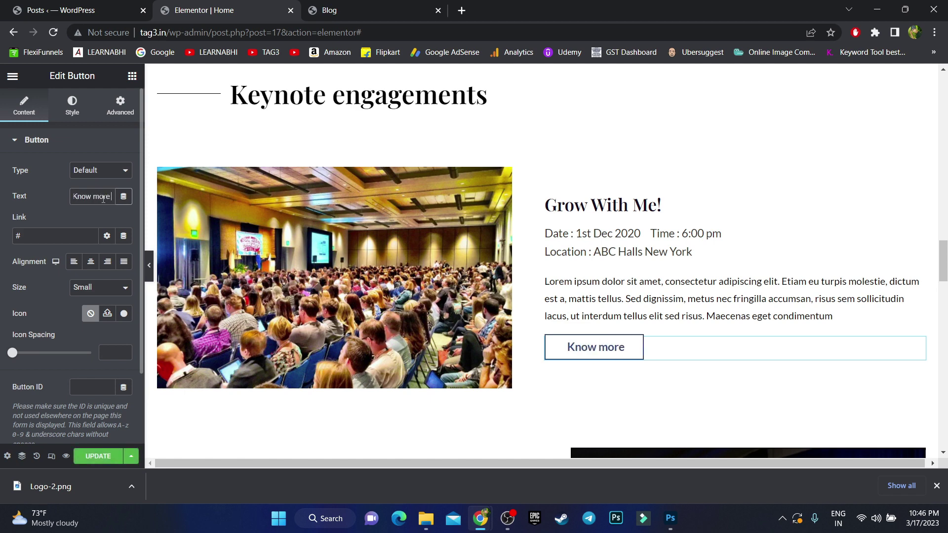
text( about us)
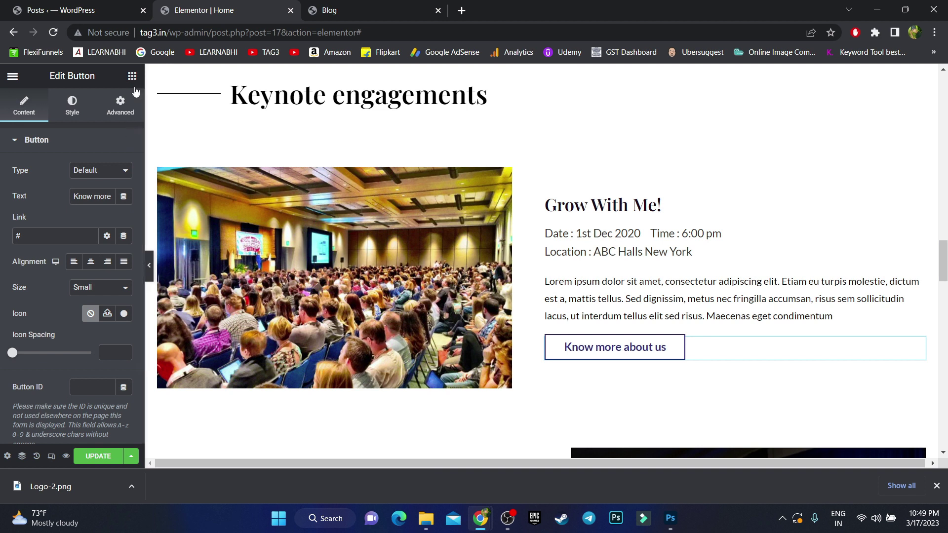
Step: Try #8A2D2D as the "Know more about us" button's text color and restore #2D2D8A
click(69, 104)
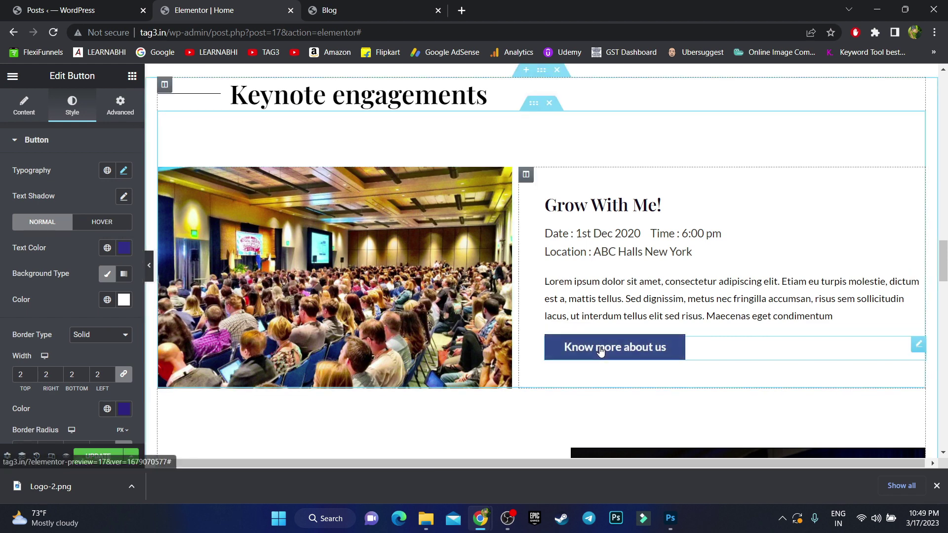
click(123, 248)
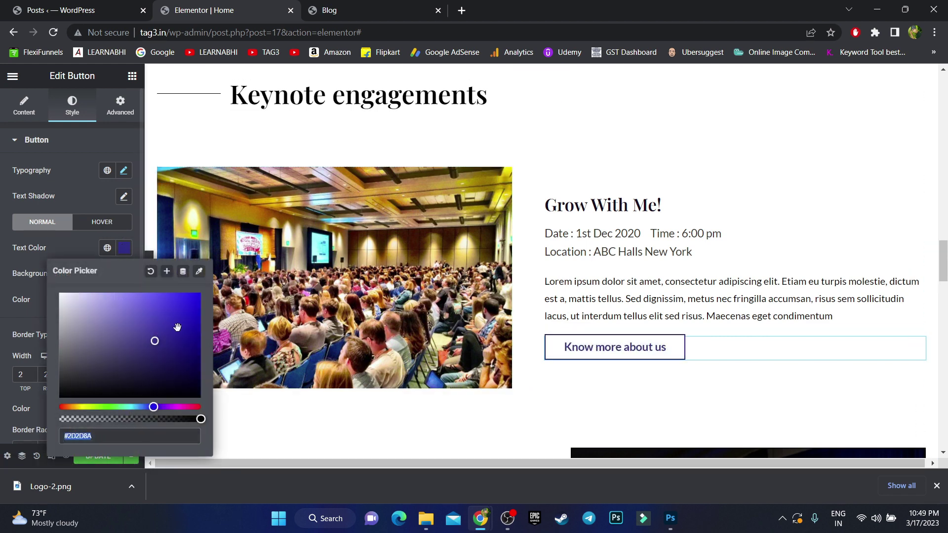
text(#8A2D2D)
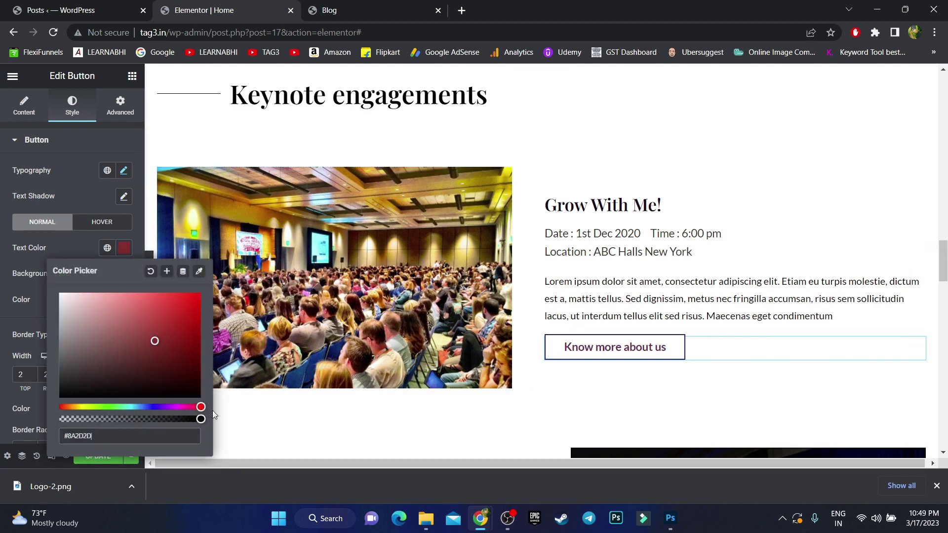
click(154, 407)
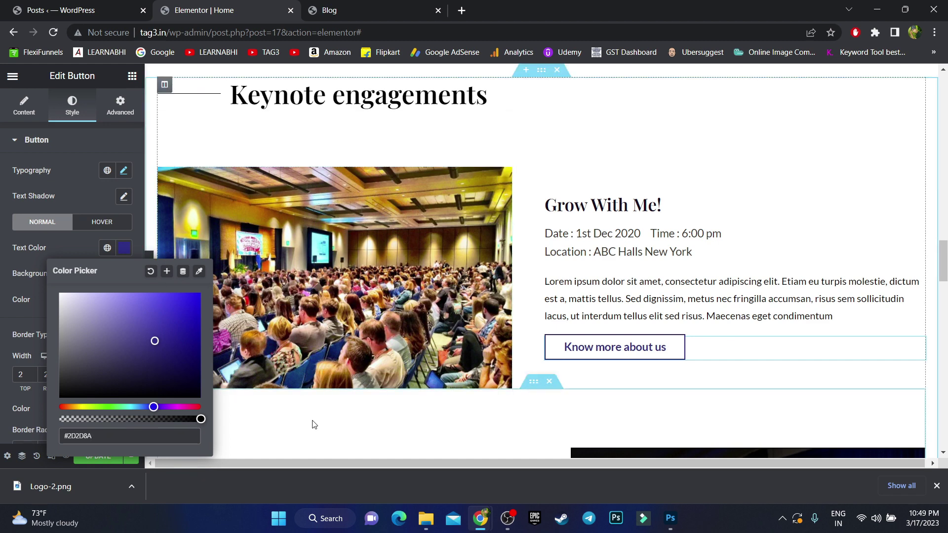
click(127, 249)
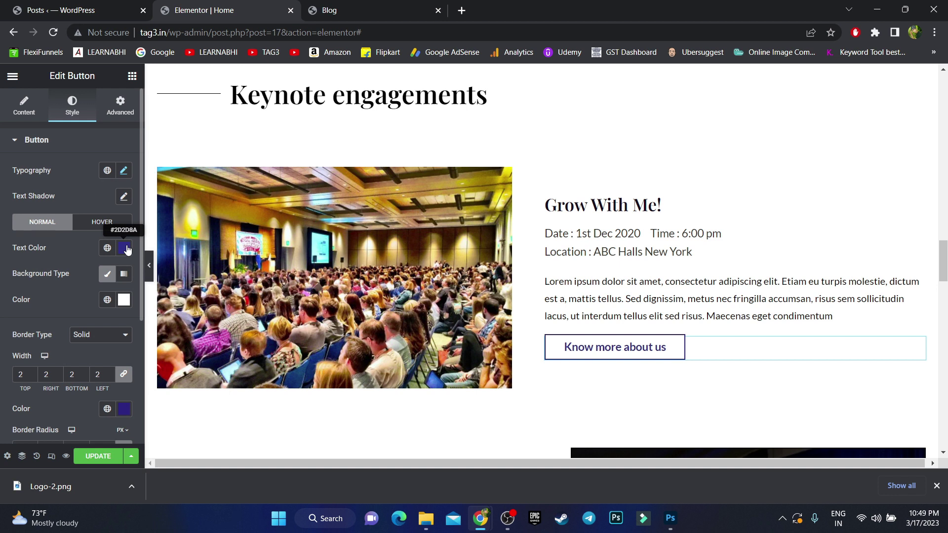
Step: Try the "Know more about us" button with no background type and with a gradient, and return to the classic background
click(108, 274)
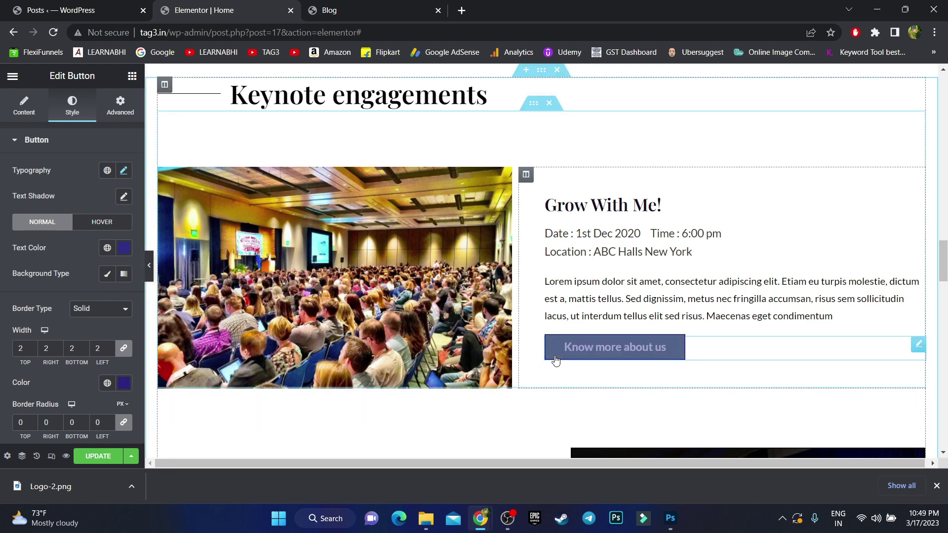
click(125, 275)
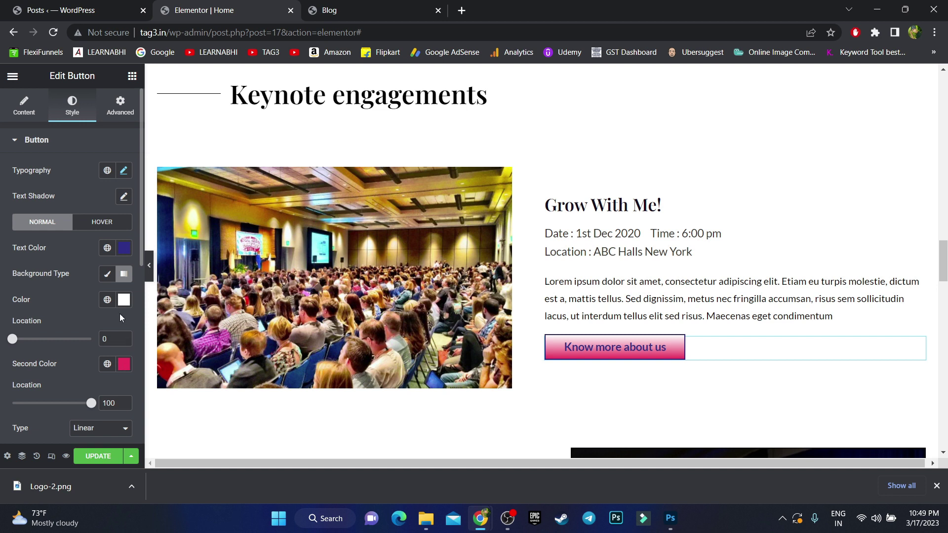
click(107, 275)
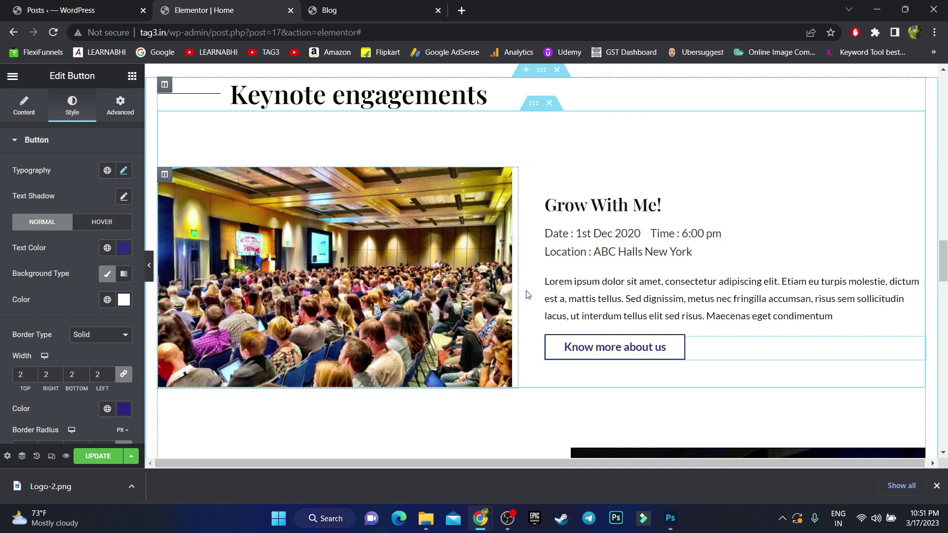
Step: Look over the Keynote engagements image settings and the homepage sections down to the footer, and update the page
click(376, 232)
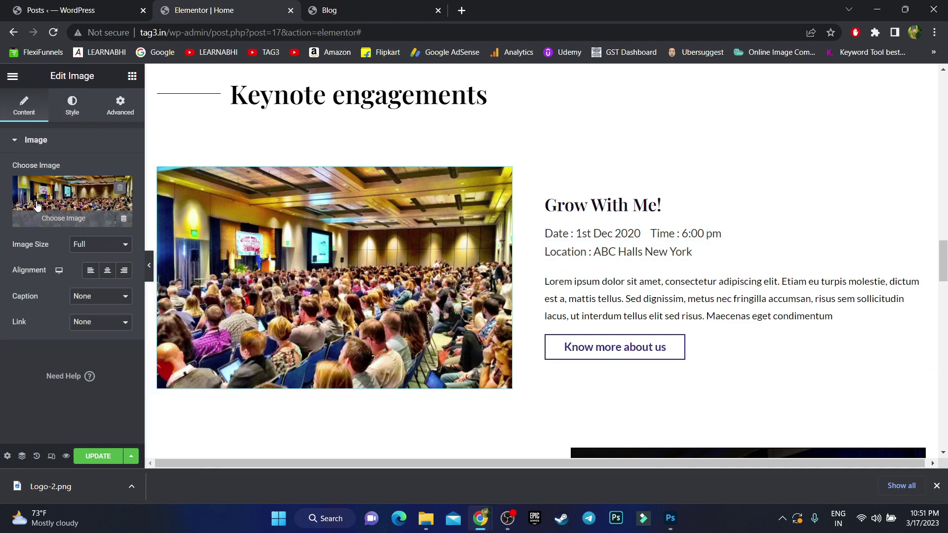
scroll(455, 259, down, 5)
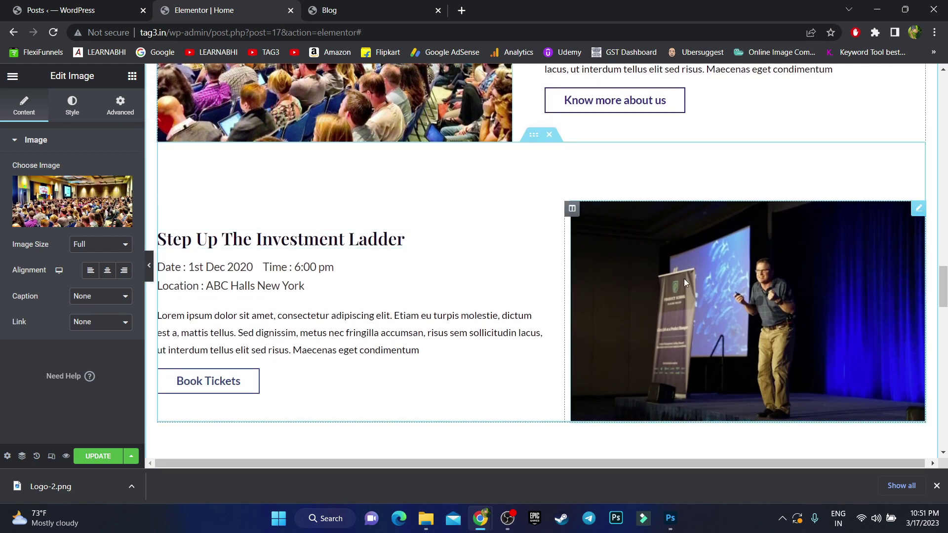
scroll(419, 297, down, 1)
scroll(417, 291, down, 4)
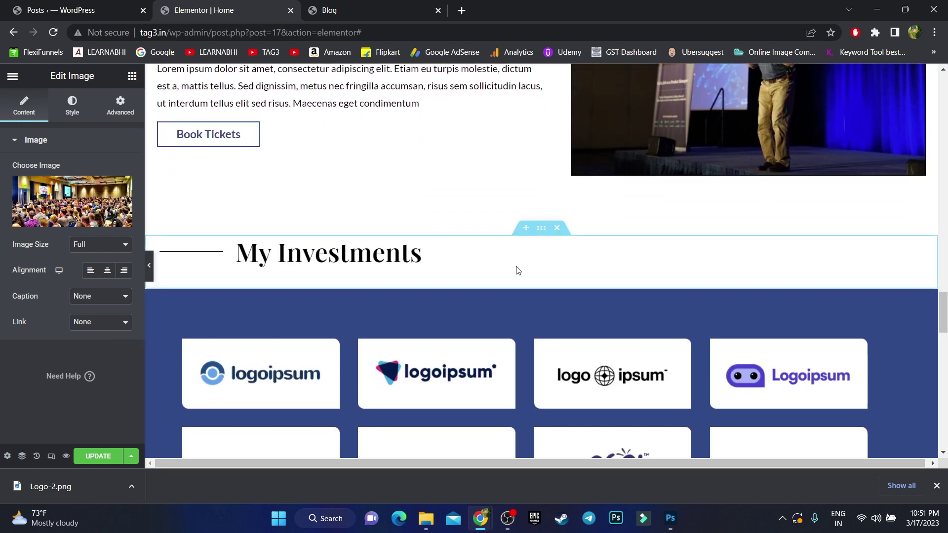
scroll(520, 266, down, 9)
scroll(521, 270, down, 13)
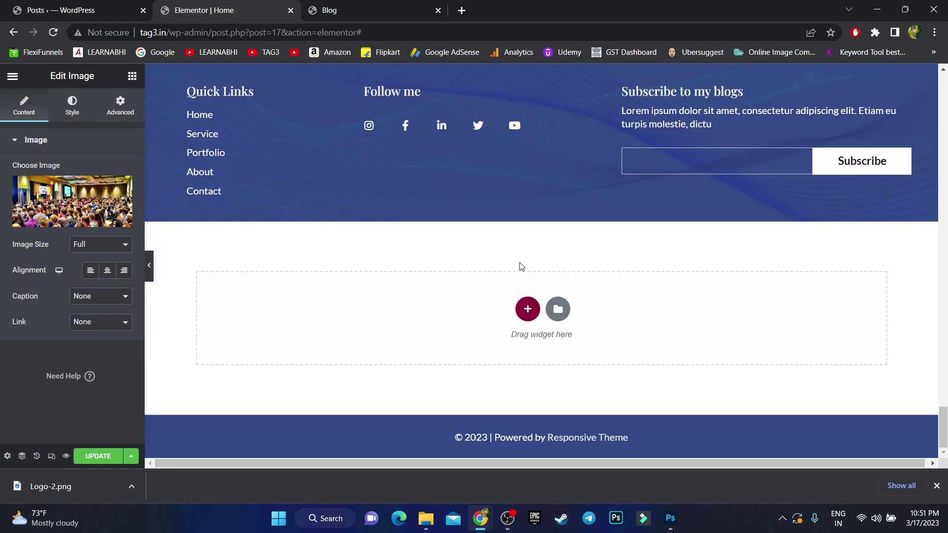
scroll(521, 266, up, 20)
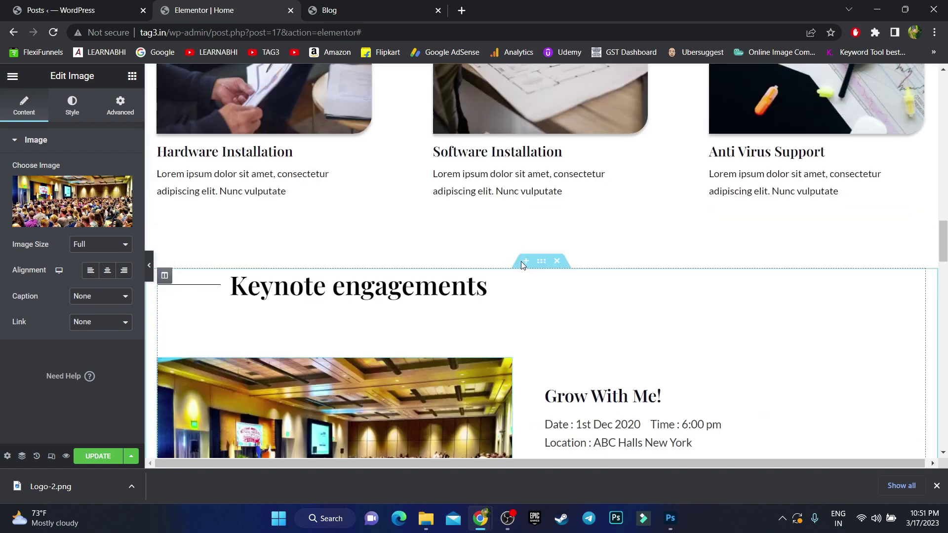
scroll(523, 265, up, 15)
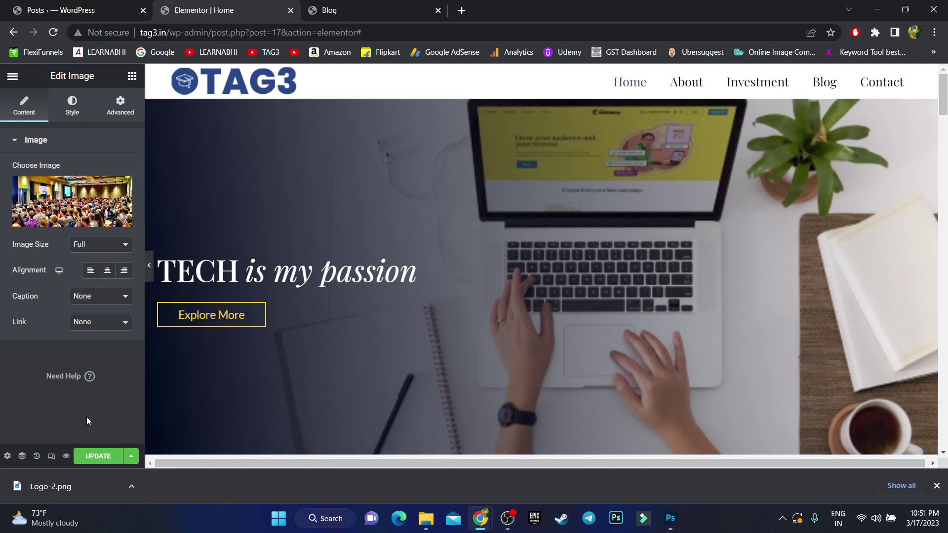
click(93, 457)
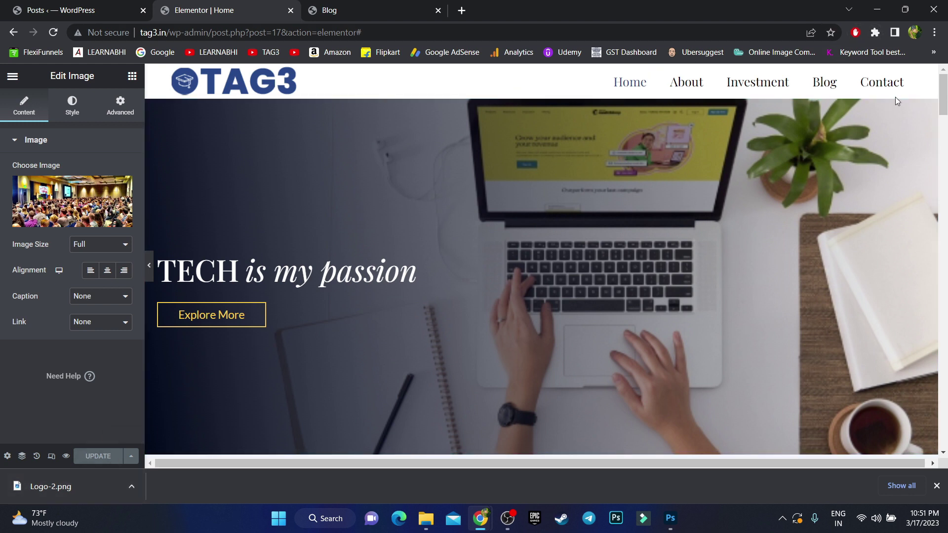
Step: Close the homepage editor and remove the Investment item from Menu1 in the WordPress dashboard's menu settings
click(291, 10)
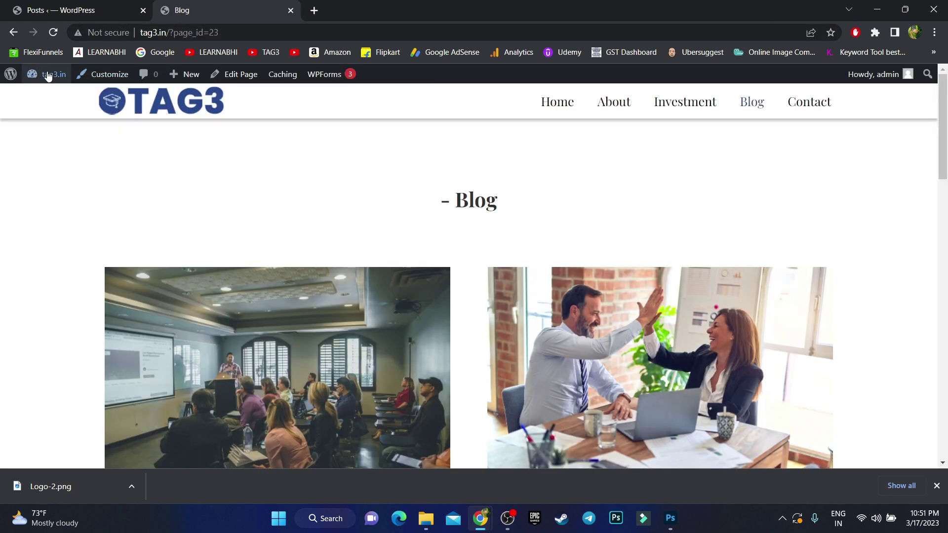
mouse_move(50, 74)
click(42, 99)
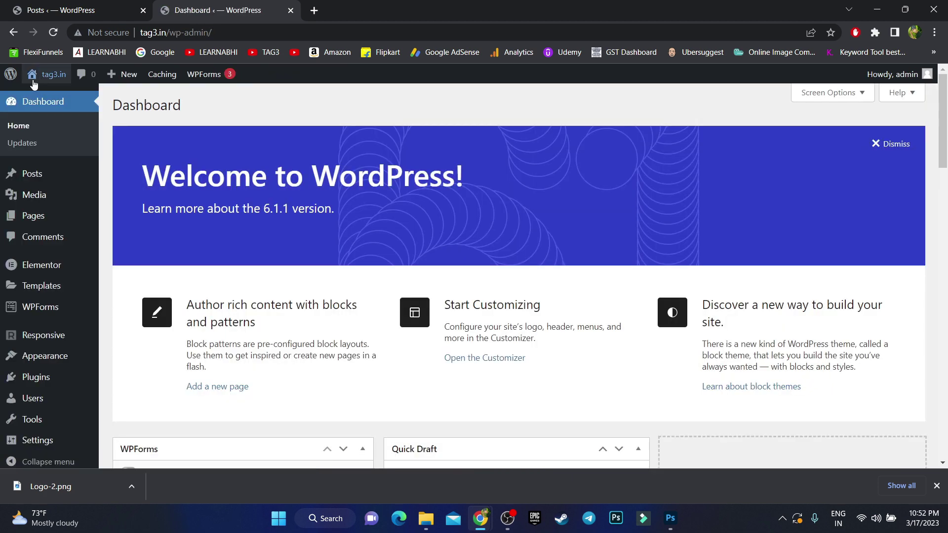
mouse_move(43, 358)
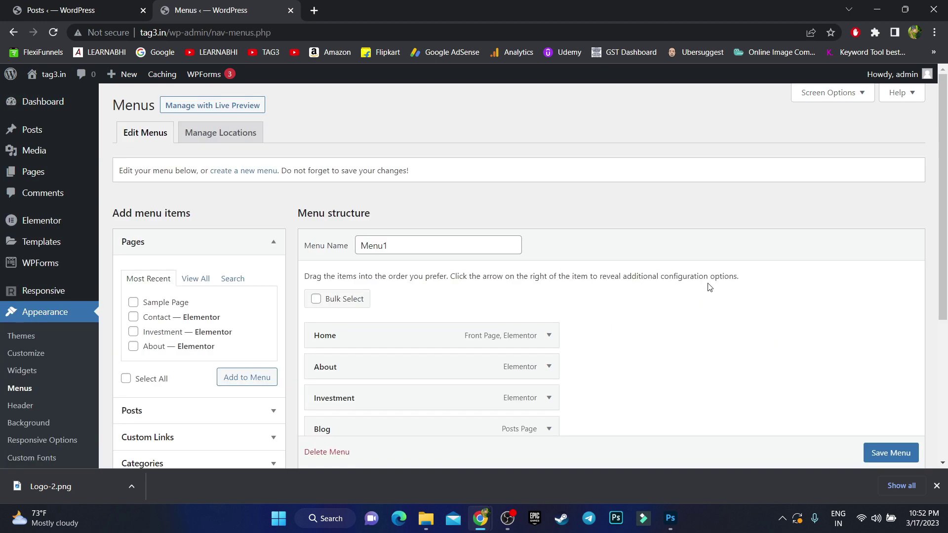
scroll(709, 286, down, 3)
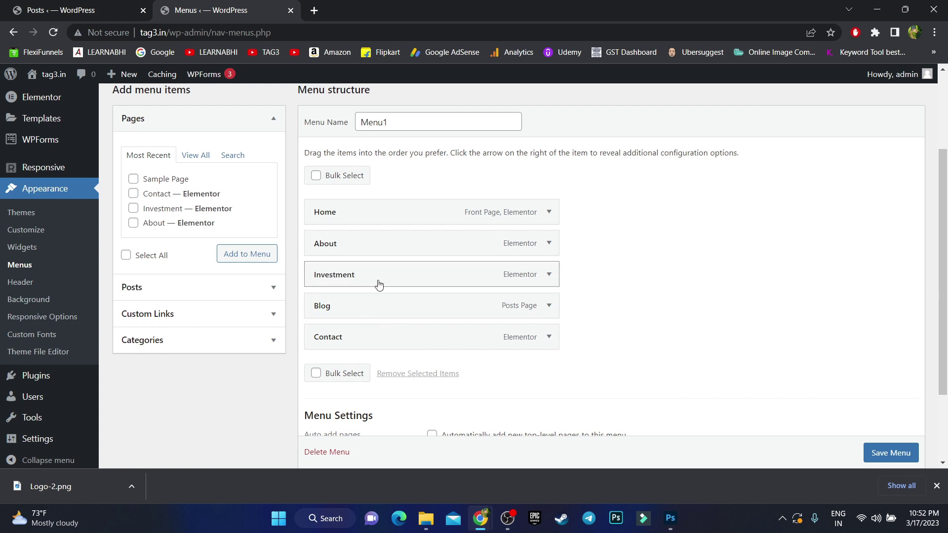
click(549, 275)
scroll(390, 420, down, 1)
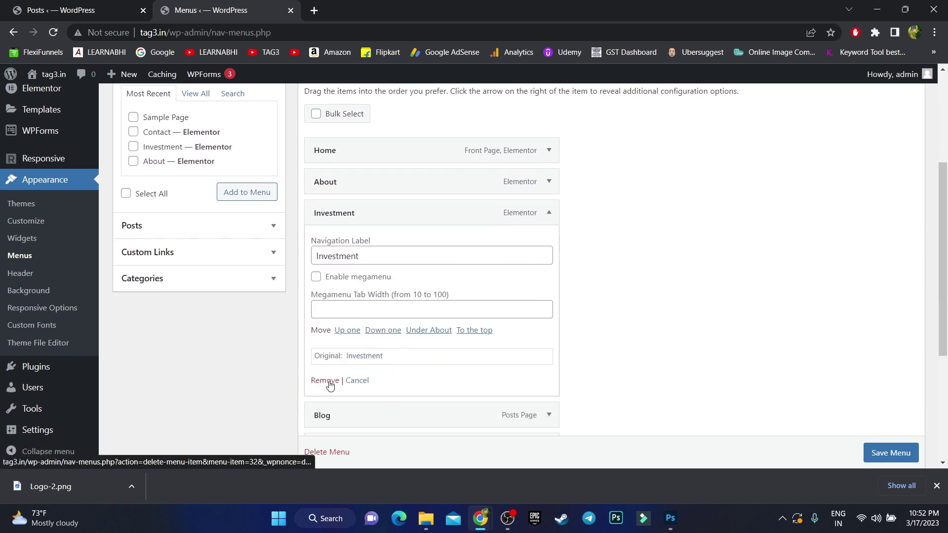
click(328, 384)
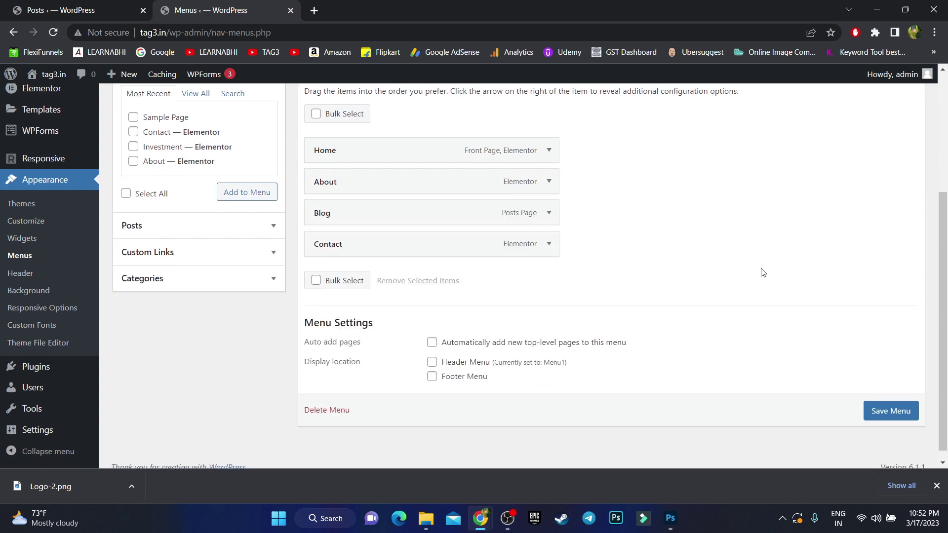
Step: Open the live tag3.in site in a new tab, check its navigation menu, and return to the menu settings
scroll(740, 279, up, 1)
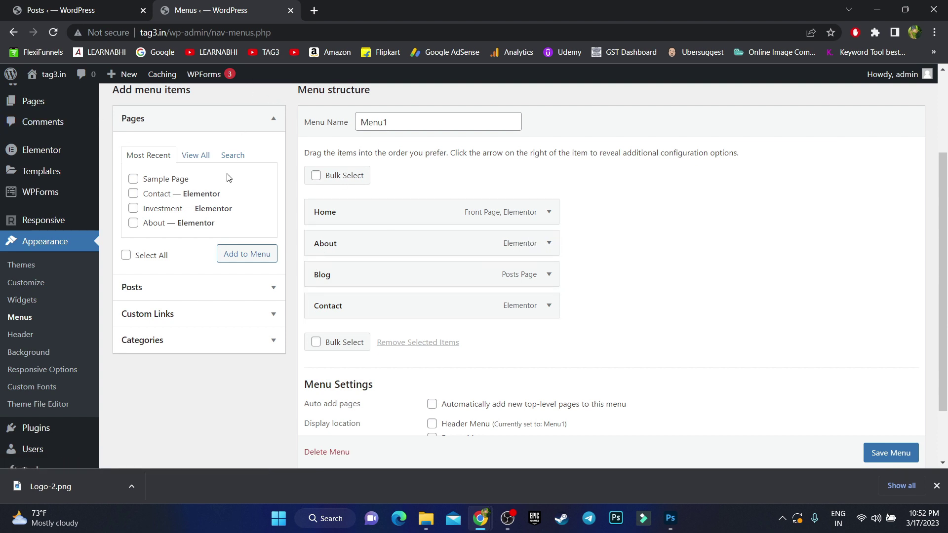
scroll(229, 178, up, 3)
mouse_move(50, 76)
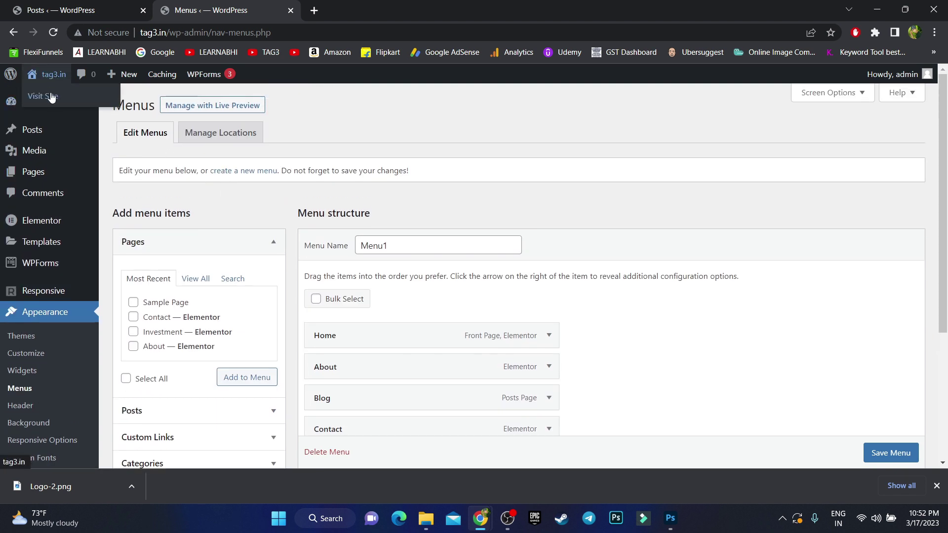
middle_click(51, 97)
click(364, 13)
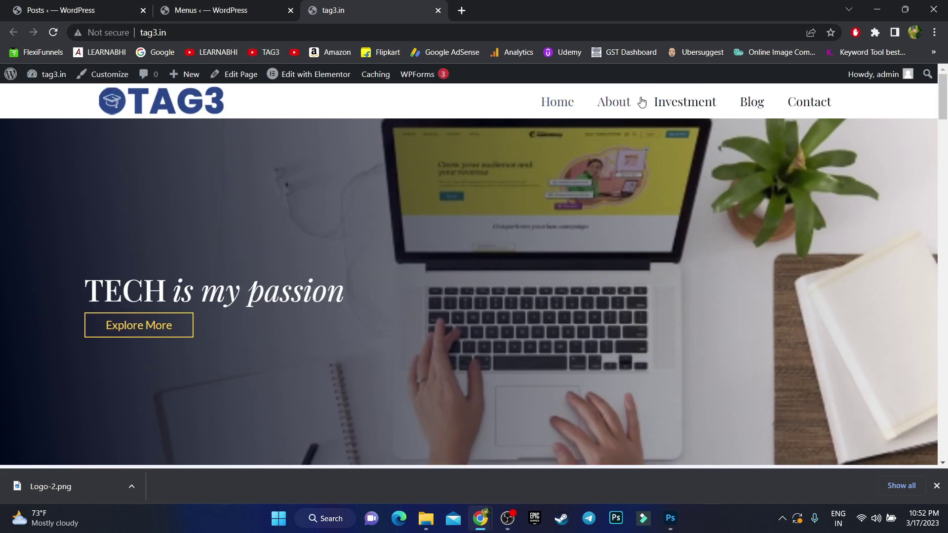
click(195, 7)
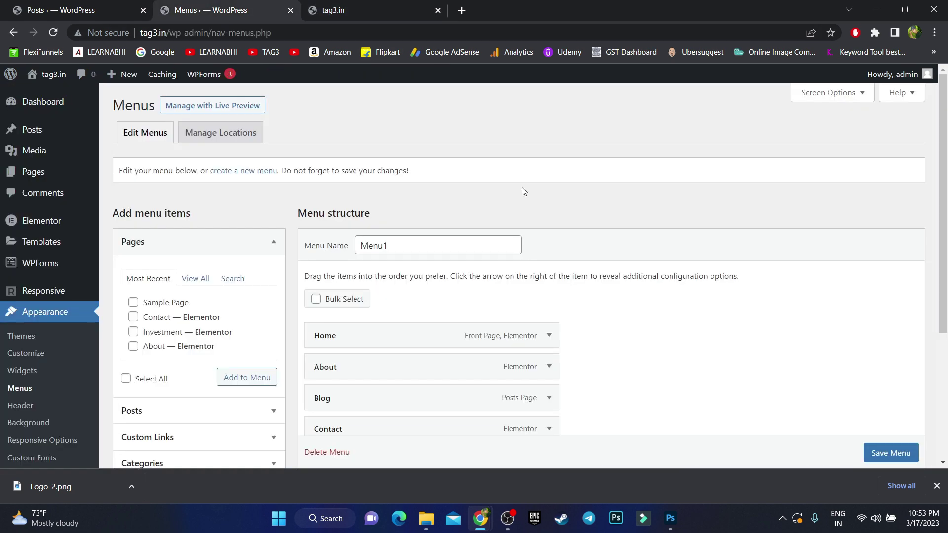
Step: Save Menu1 and reload the live site to check the navigation menu
scroll(888, 455, down, 1)
click(888, 454)
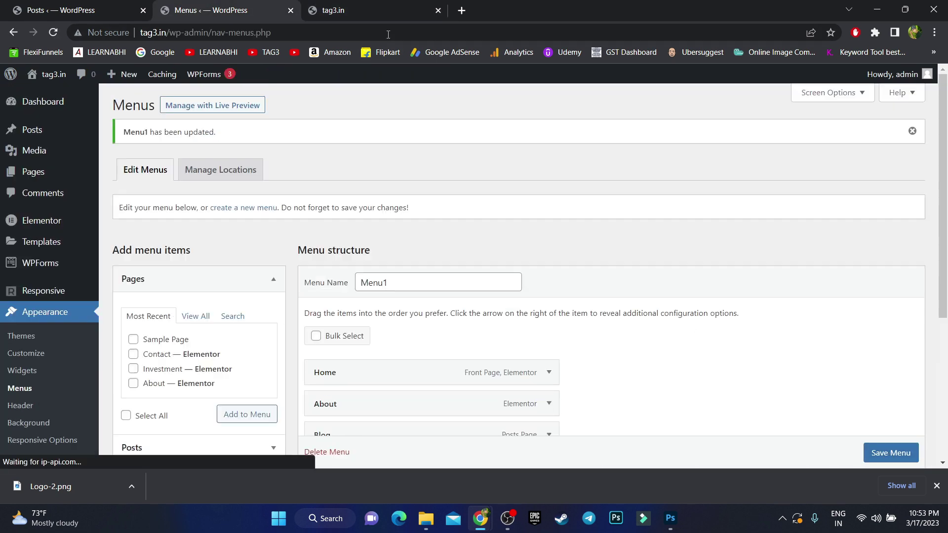
click(375, 6)
click(53, 32)
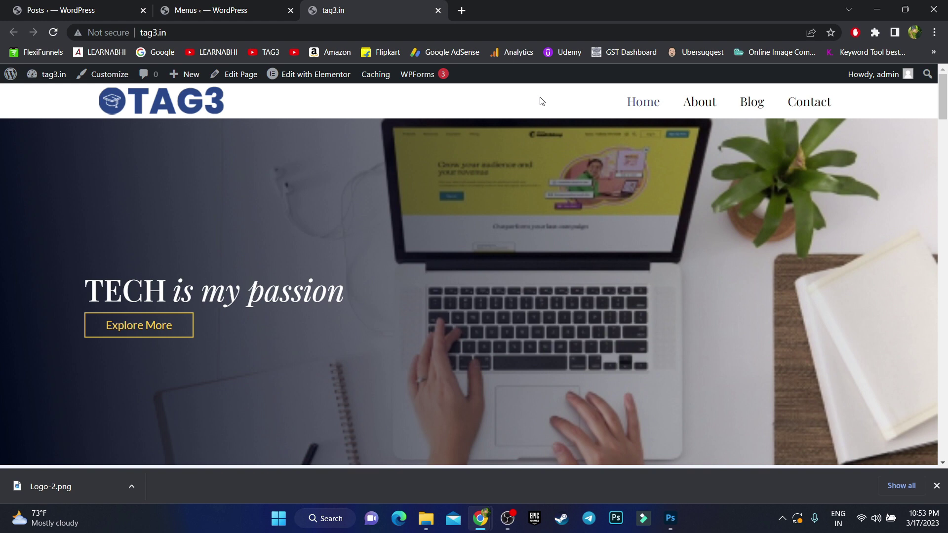
Step: Add Sample Page to Menu1, save the menu, and reload the live site to check it
click(199, 5)
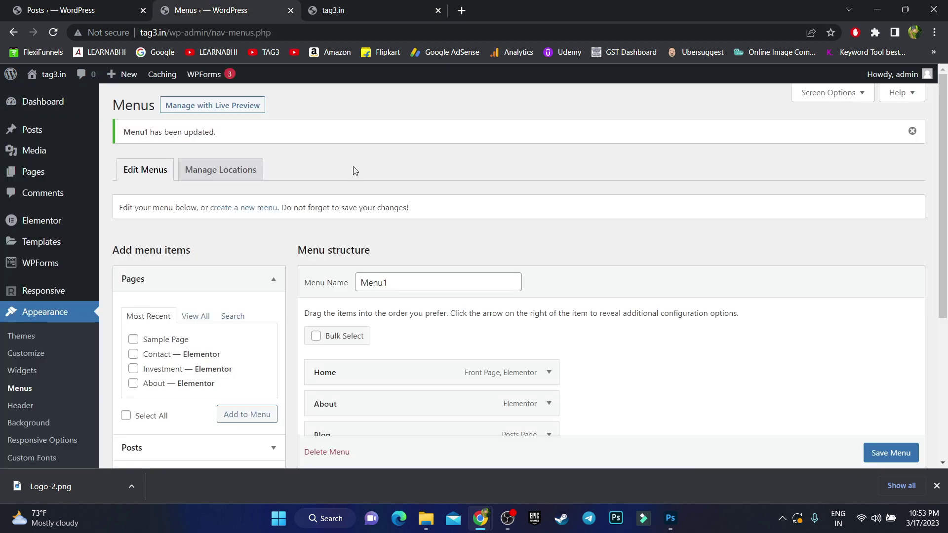
scroll(363, 324, down, 3)
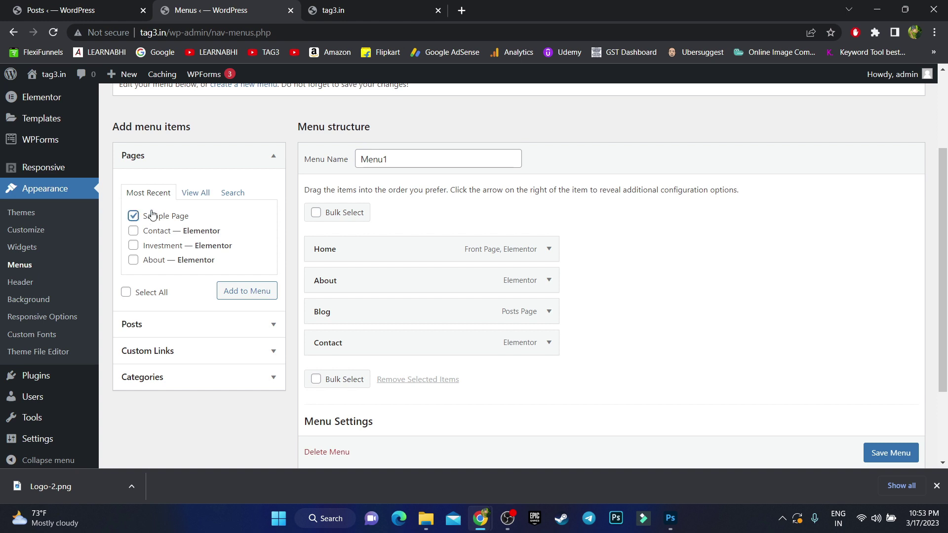
click(251, 294)
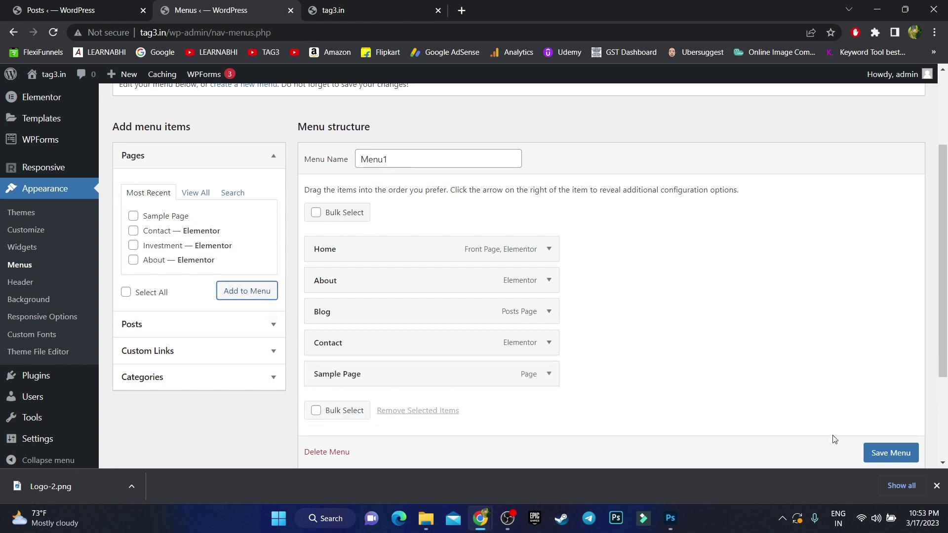
click(905, 455)
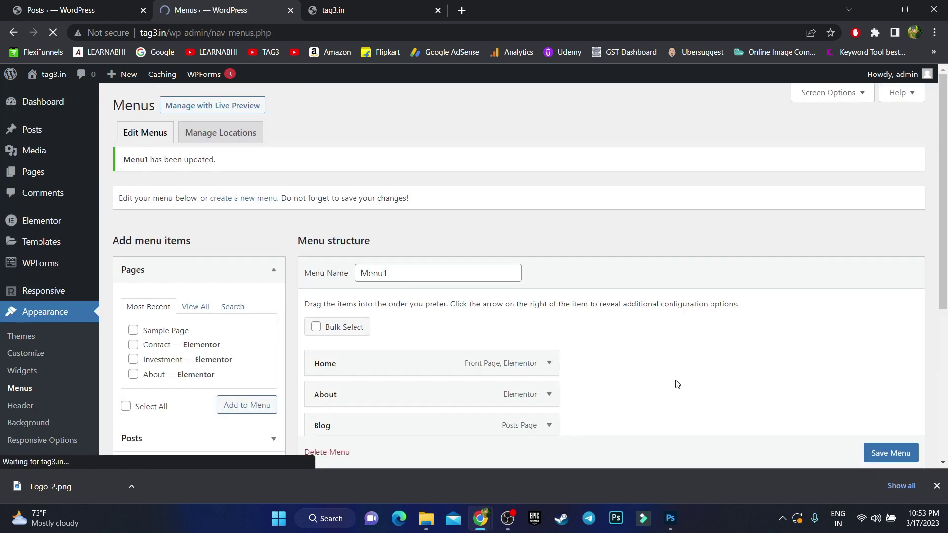
click(349, 5)
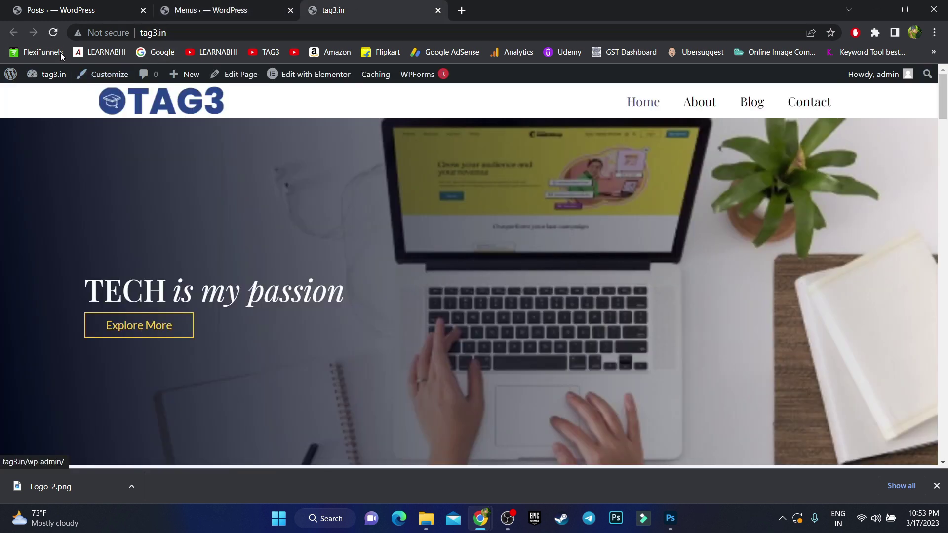
click(53, 33)
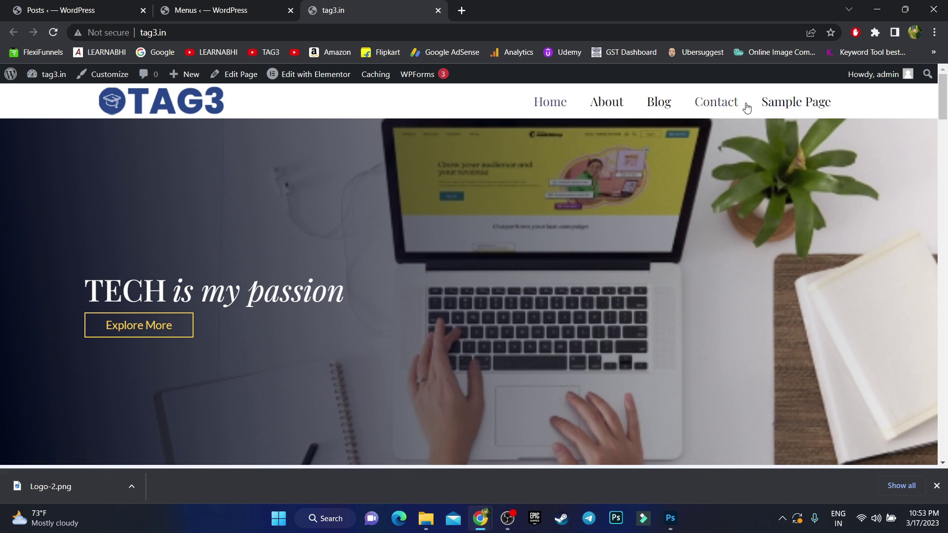
Step: Remove the Sample Page item from Menu1 and save the menu
click(210, 6)
scroll(546, 360, down, 4)
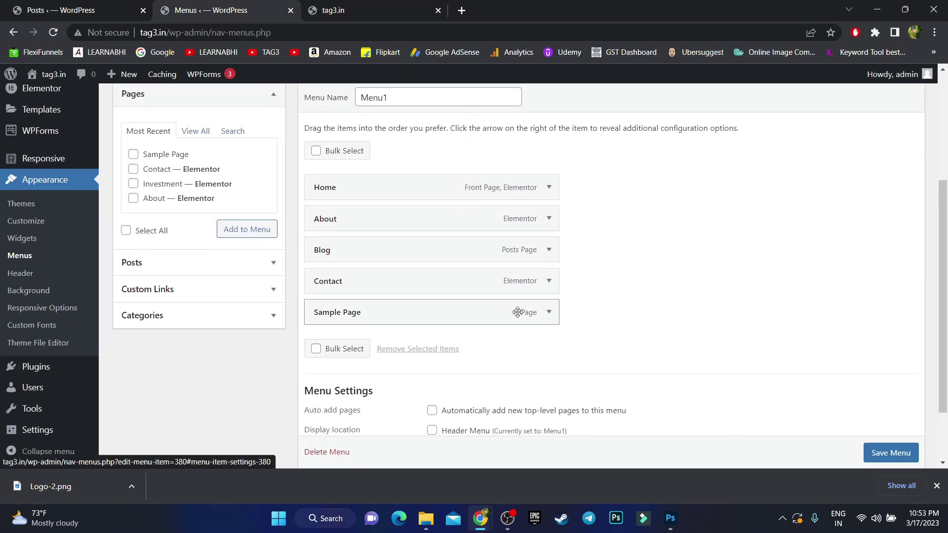
click(548, 312)
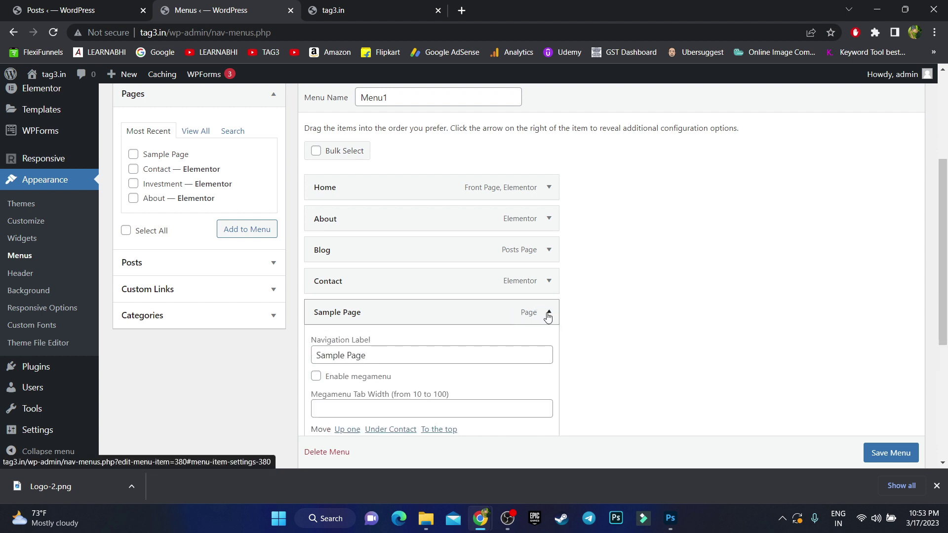
scroll(434, 360, down, 1)
click(325, 418)
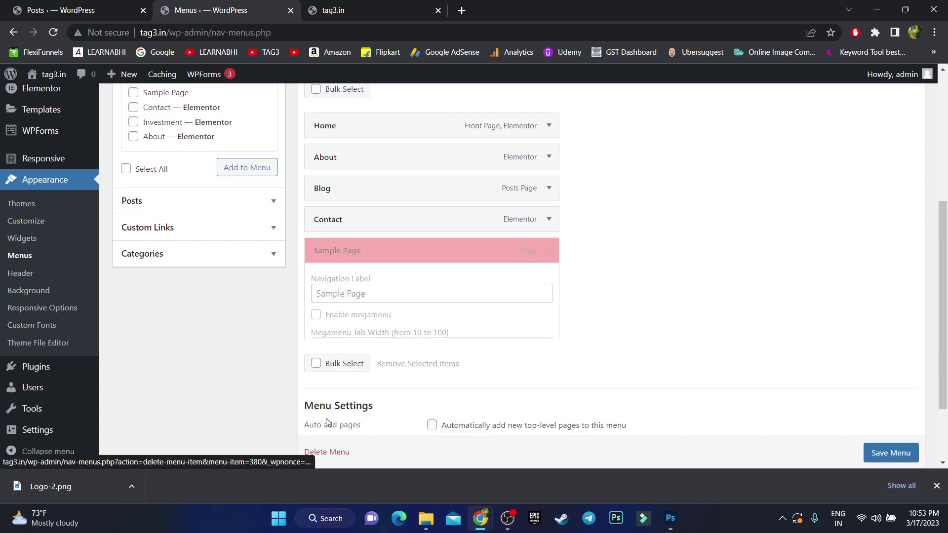
click(872, 398)
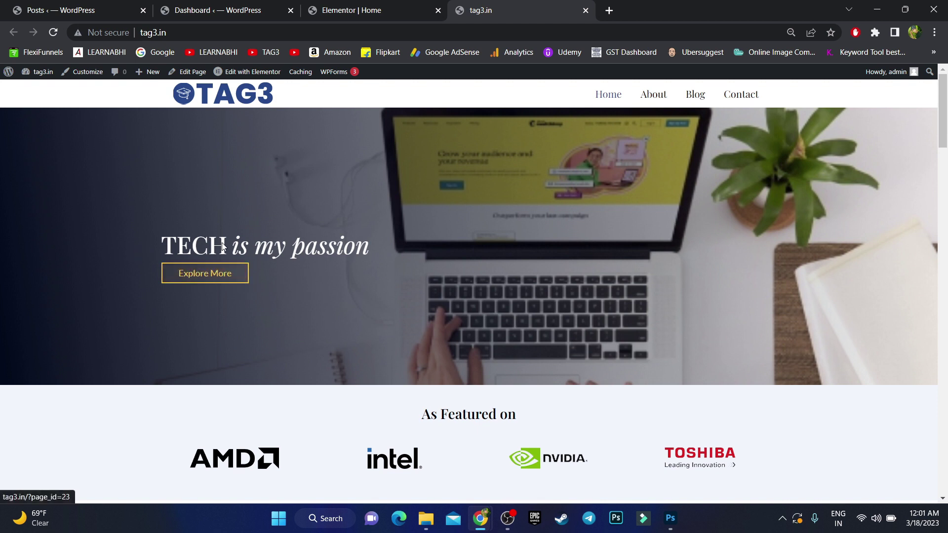
Step: Open the Explore More button's link in a new tab, look over the Blog page, and close it
middle_click(202, 276)
click(689, 6)
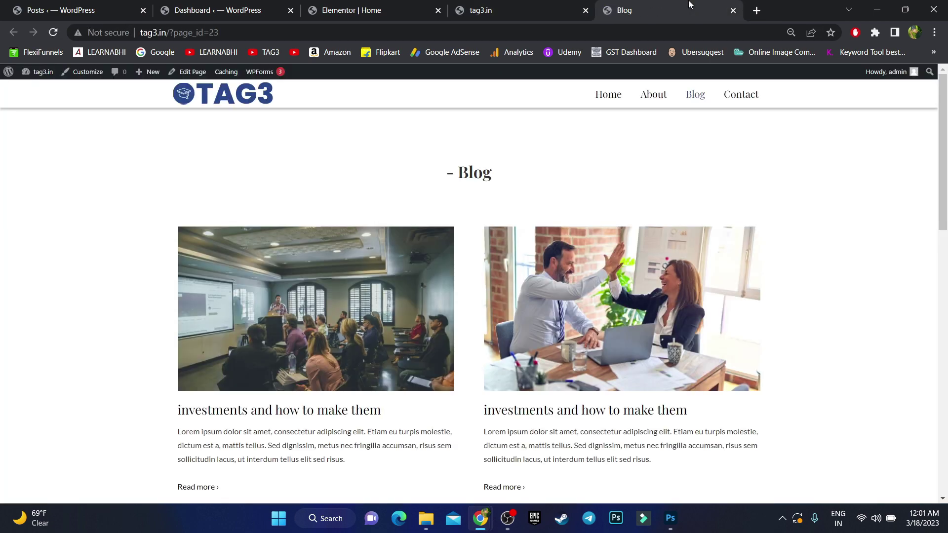
scroll(650, 221, down, 10)
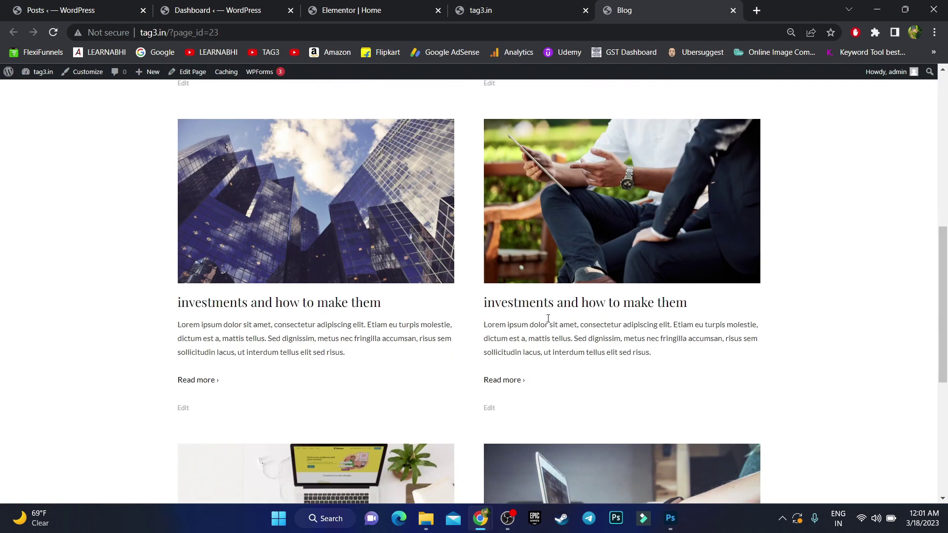
scroll(685, 272, up, 10)
scroll(685, 272, up, 1)
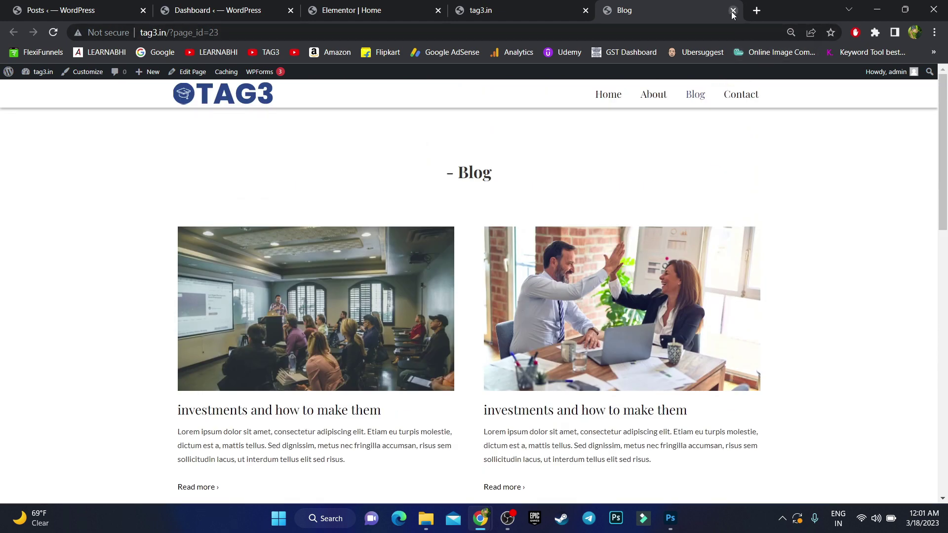
click(733, 10)
Step: Review the live homepage sections, including the Our Mission text, What I offer cards, Keynote engagements, and What People Think
scroll(763, 224, down, 3)
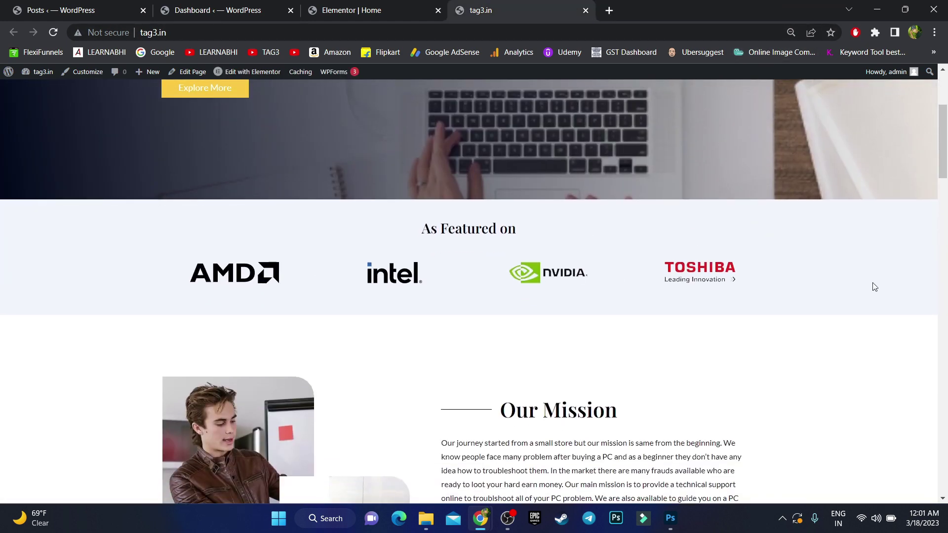
scroll(872, 285, down, 3)
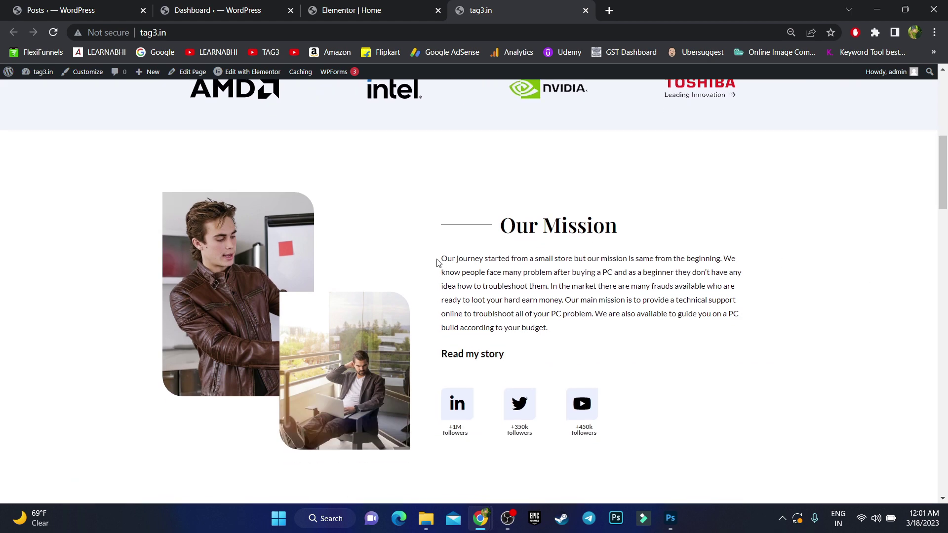
drag(437, 263, 649, 329)
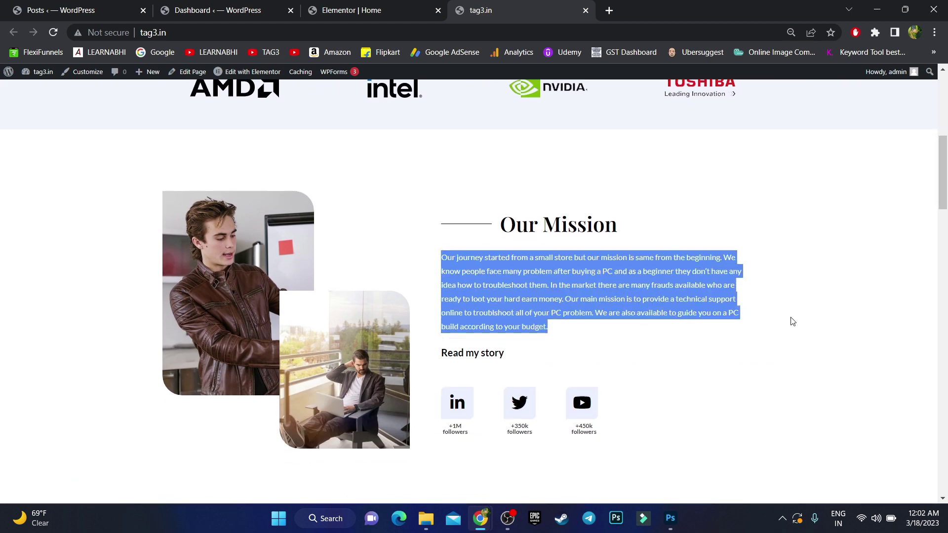
scroll(792, 322, down, 7)
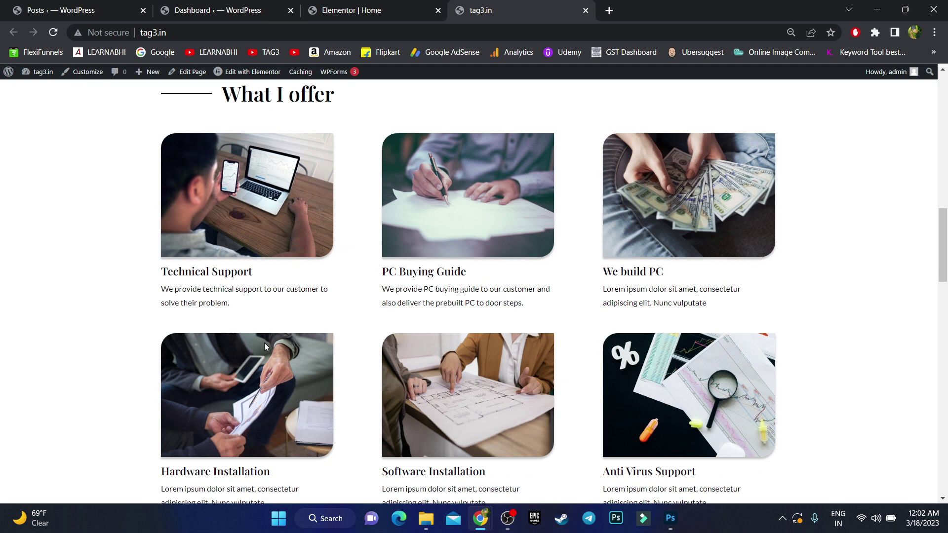
drag(382, 271, 516, 302)
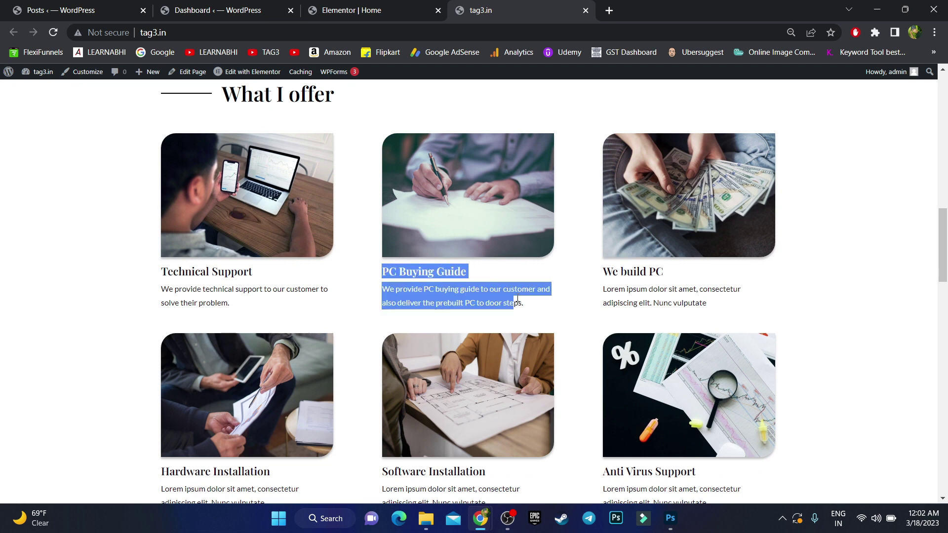
click(858, 272)
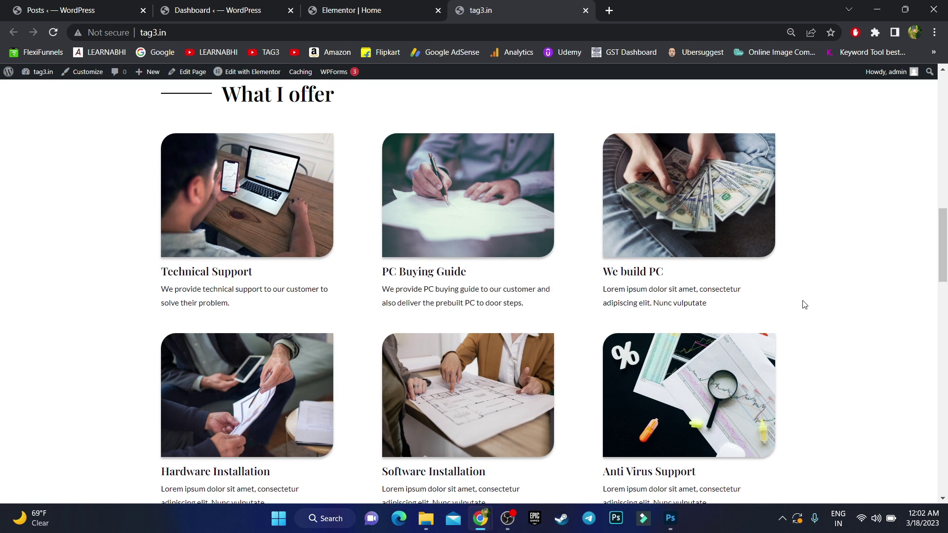
drag(614, 294, 764, 318)
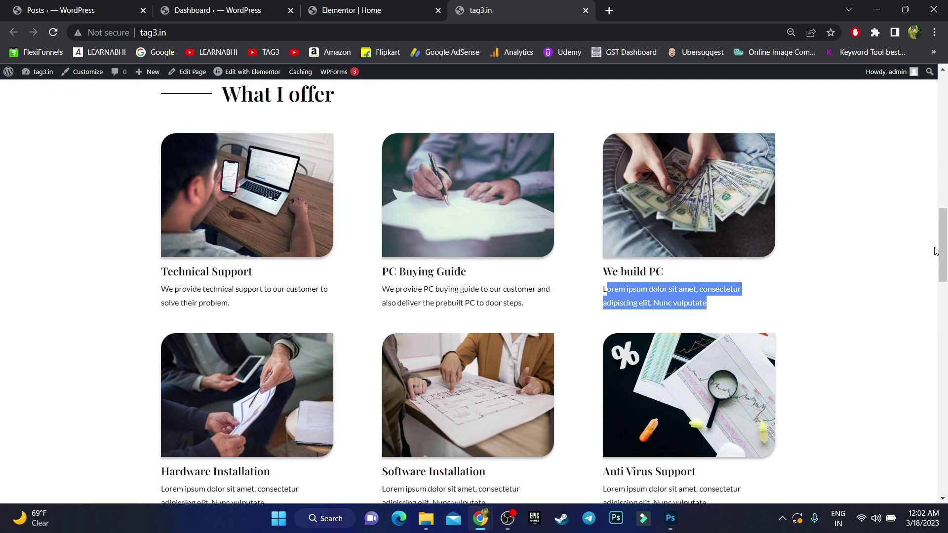
drag(936, 251, 941, 316)
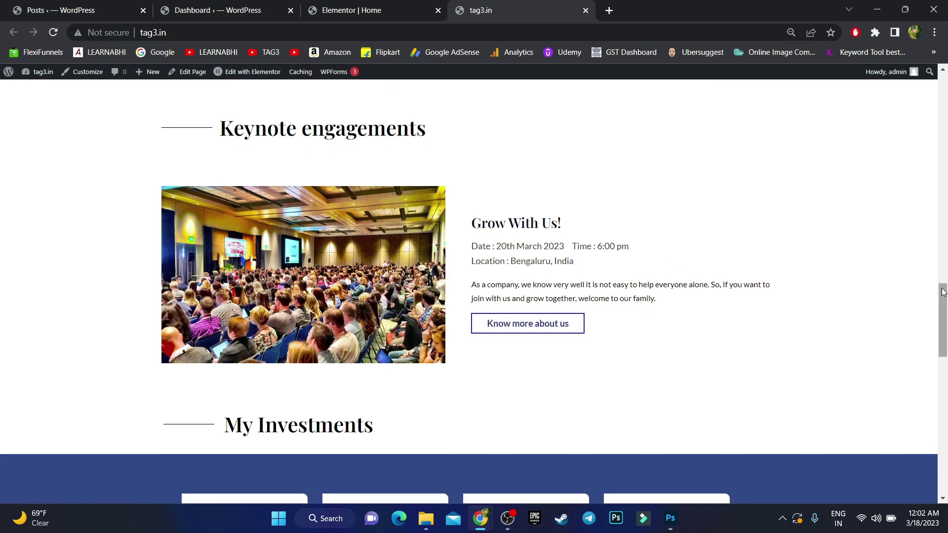
drag(941, 297, 941, 426)
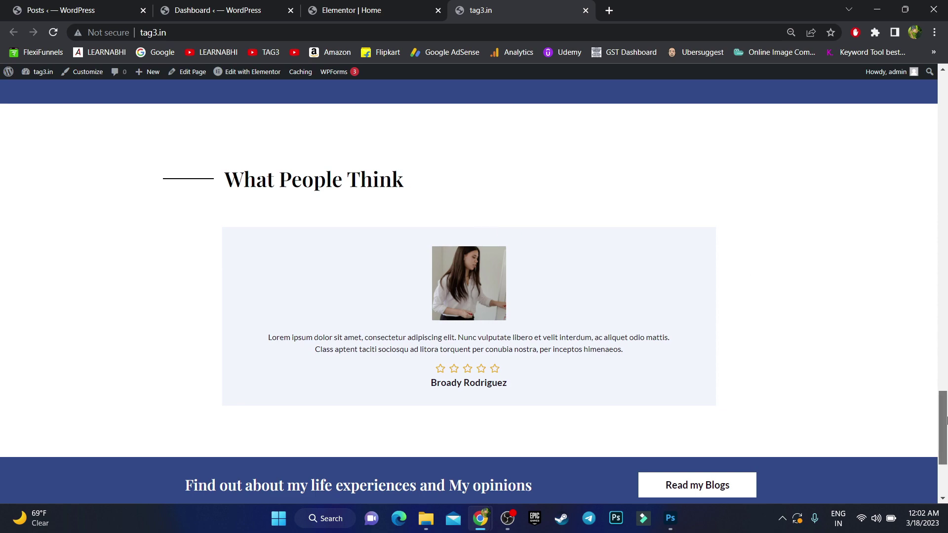
drag(940, 423, 901, 126)
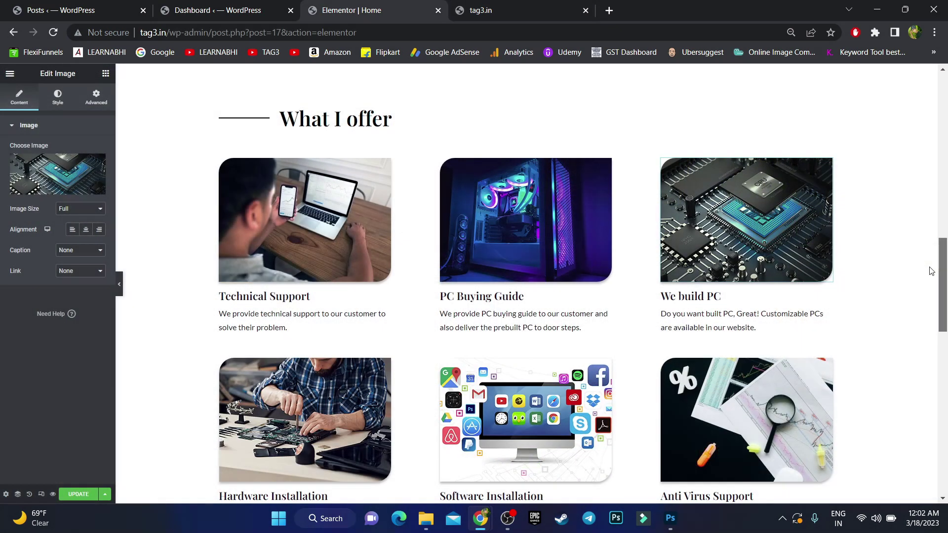
Step: Replace the Anti Virus Support card's image with Anti-Virus.png from the media library and open the card's text settings
scroll(933, 276, down, 1)
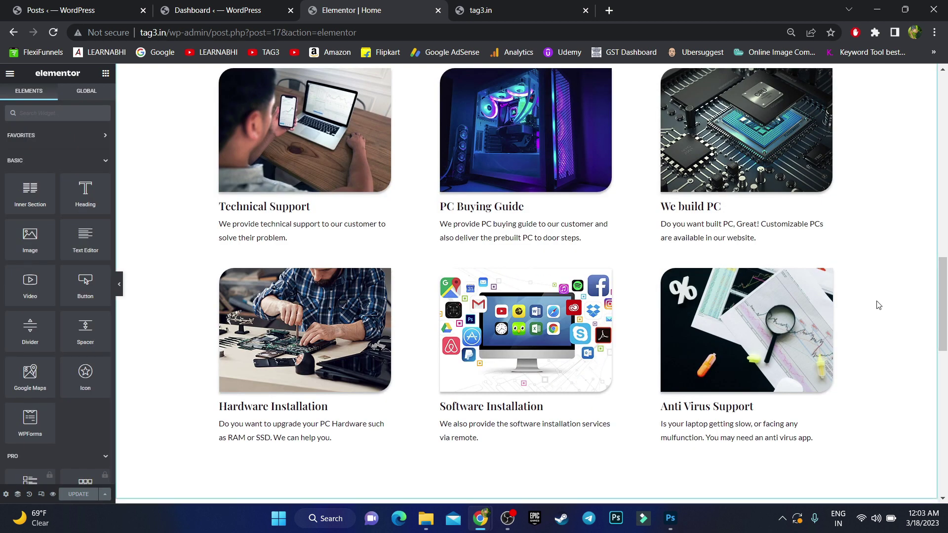
click(764, 301)
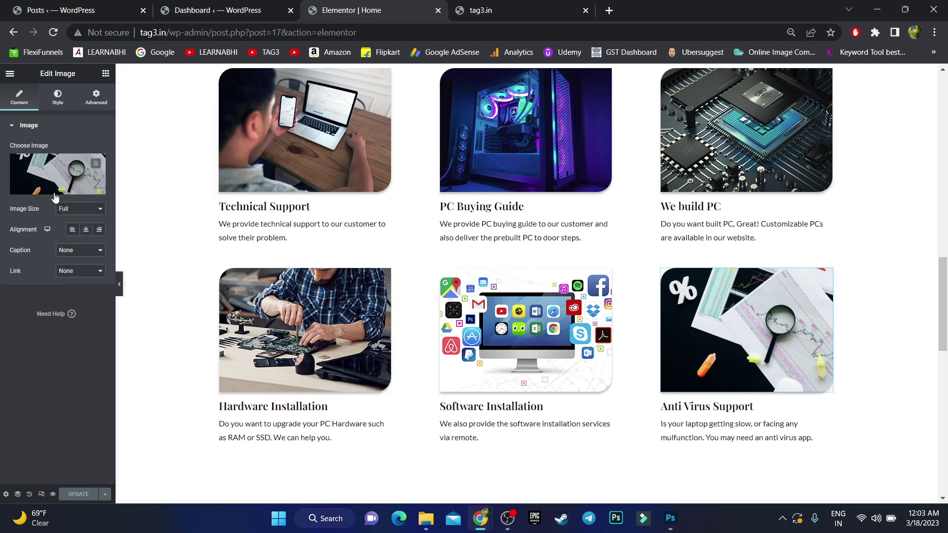
mouse_move(34, 178)
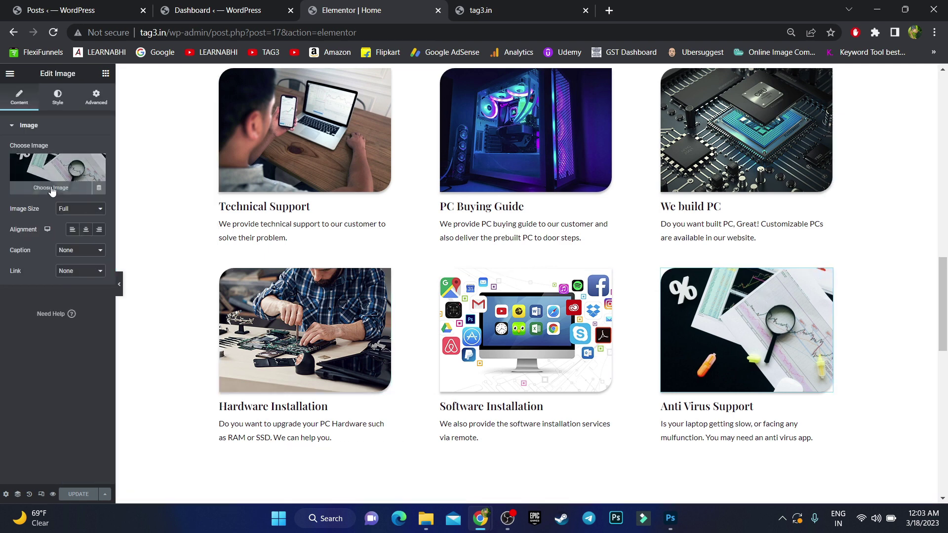
click(52, 189)
click(364, 200)
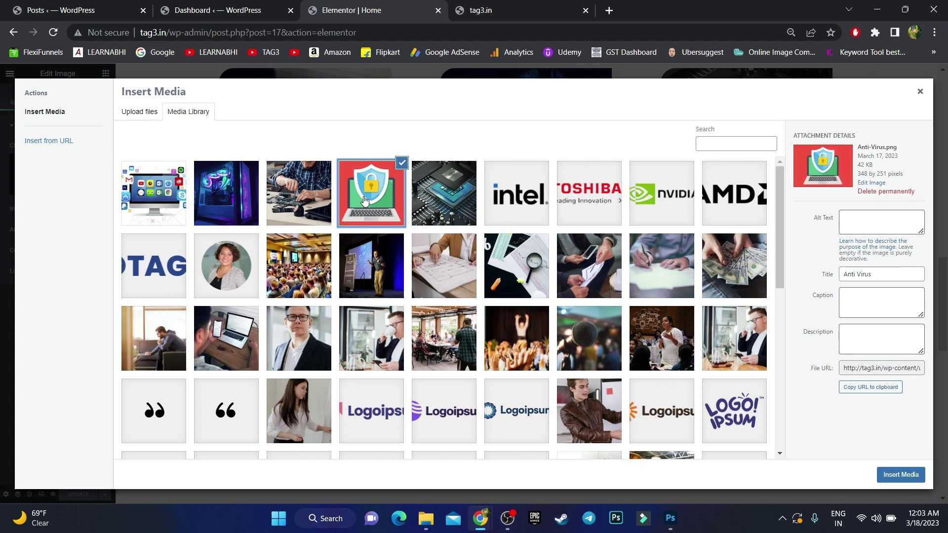
click(898, 477)
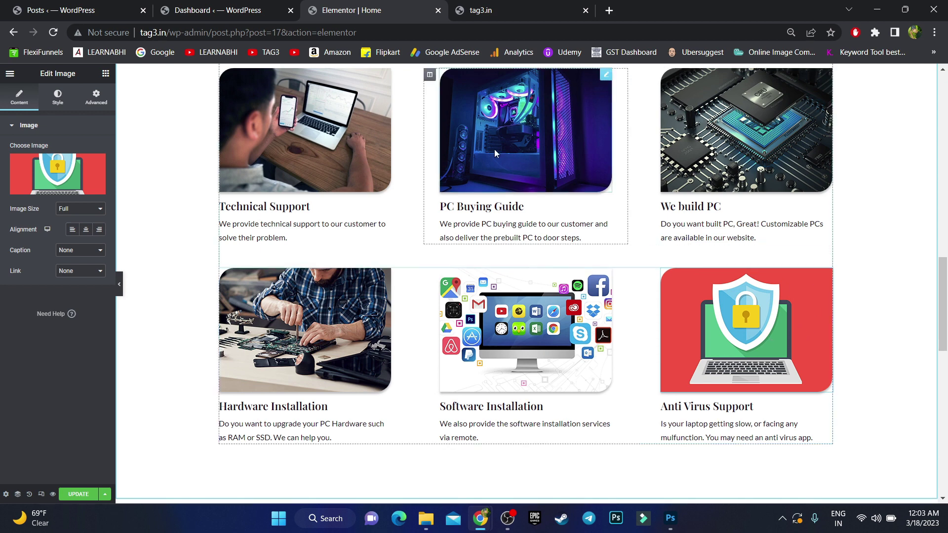
click(711, 419)
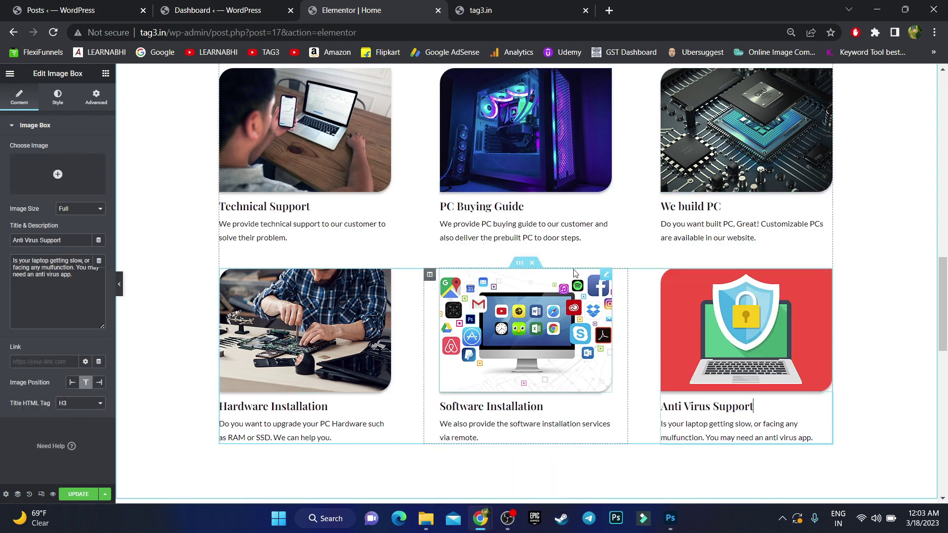
Step: Clear the existing link of the Know more about us button in the Keynote engagements section
scroll(897, 233, down, 5)
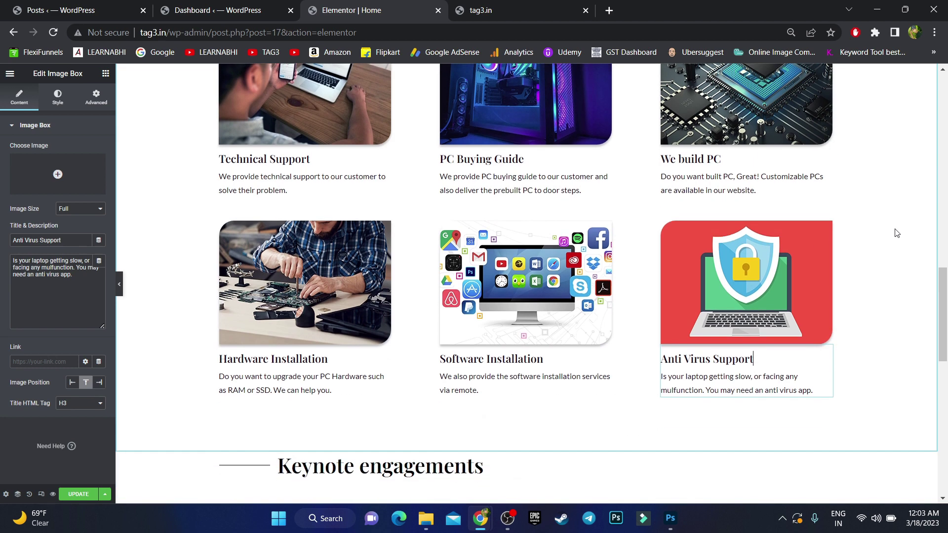
scroll(878, 247, down, 3)
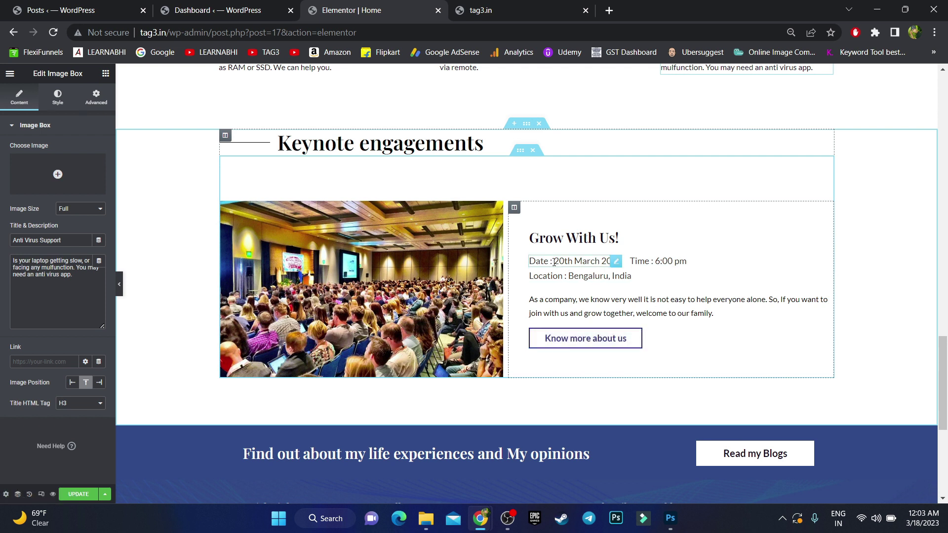
click(599, 341)
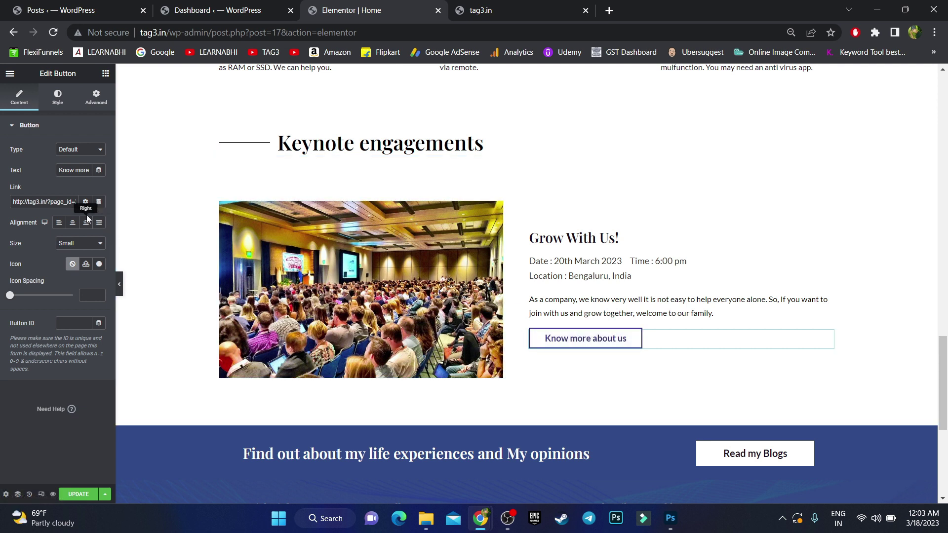
click(62, 203)
key(ctrl+a)
key(BackSpace)
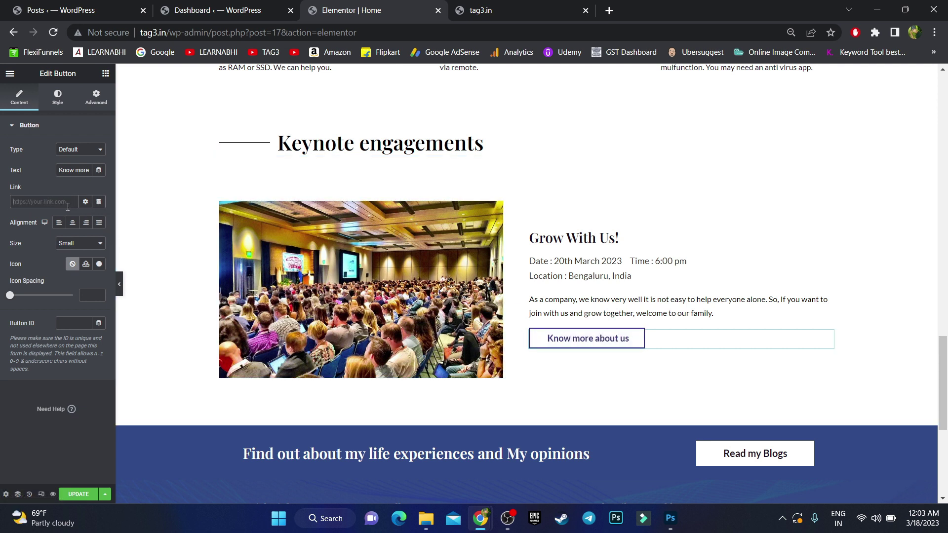
click(519, 4)
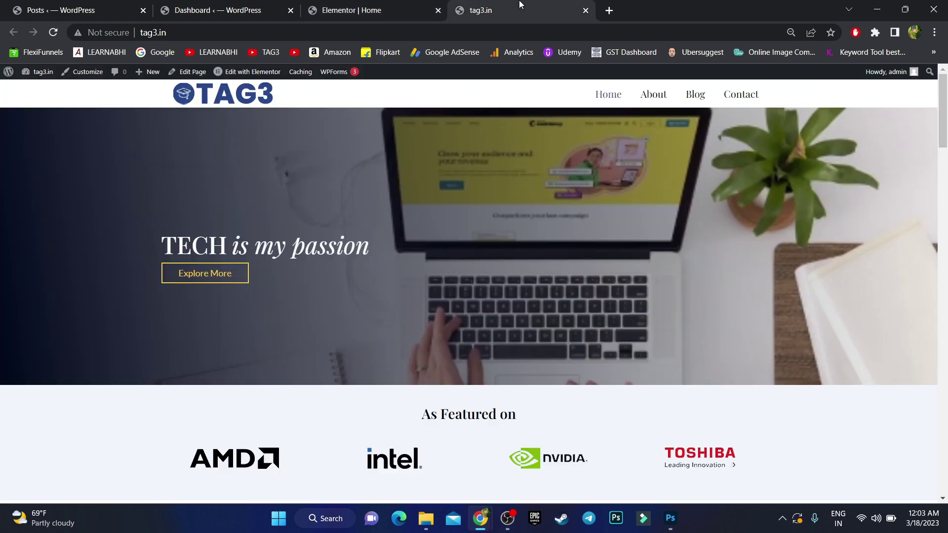
middle_click(741, 95)
click(677, 5)
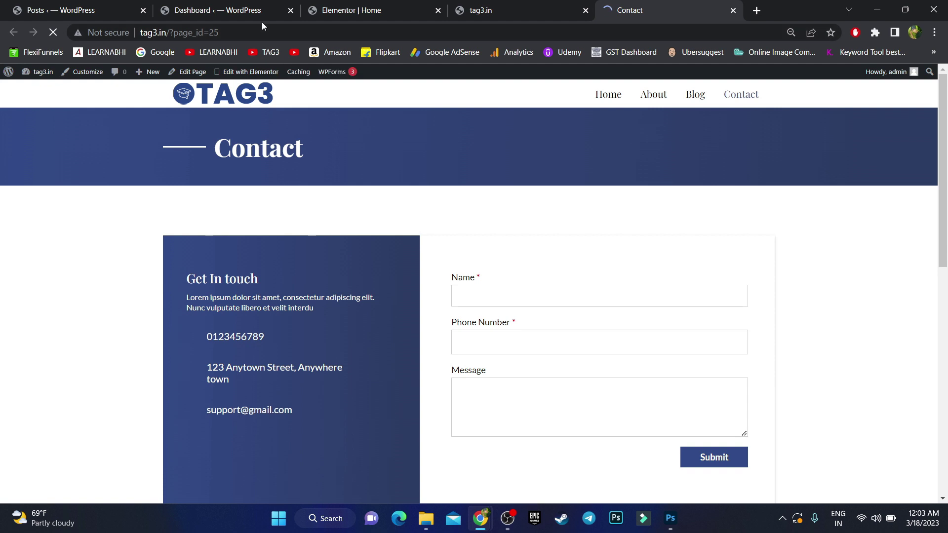
click(257, 33)
key(ctrl+c)
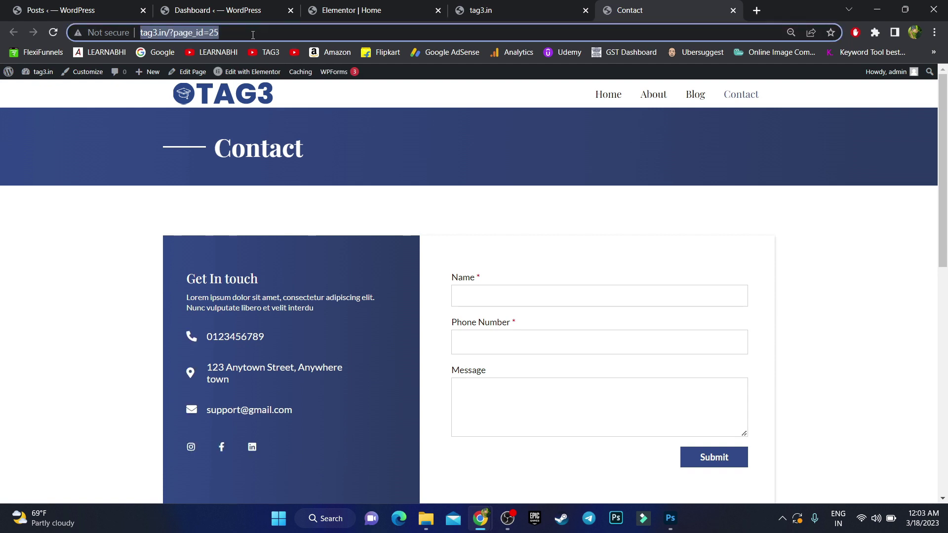
click(733, 10)
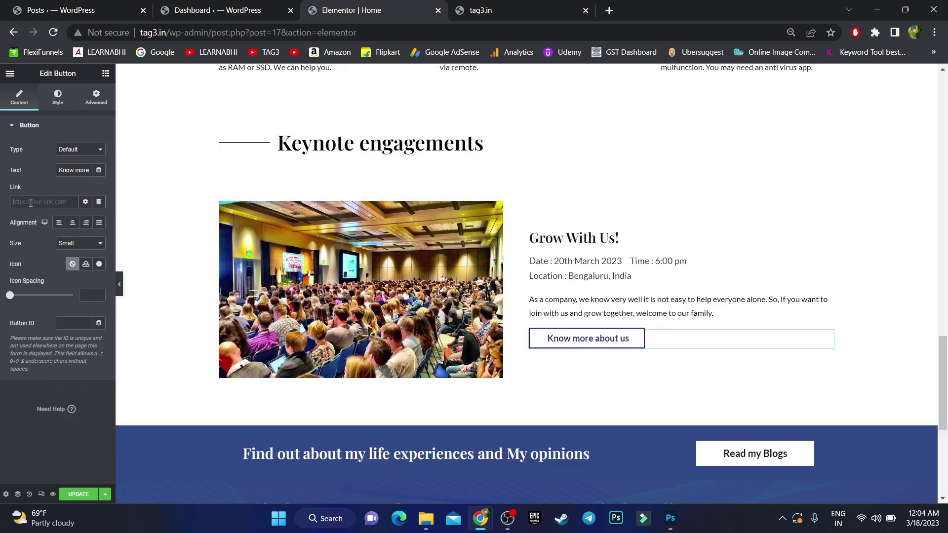
key(ctrl+v)
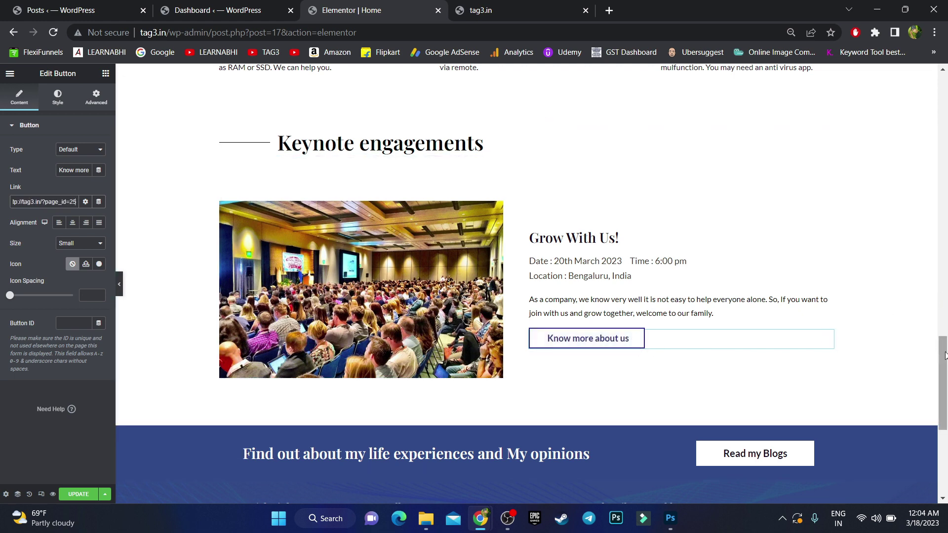
Step: Try deleting the "Find out about my life experiences and My opinions" section, and undo the deletion
scroll(945, 354, down, 5)
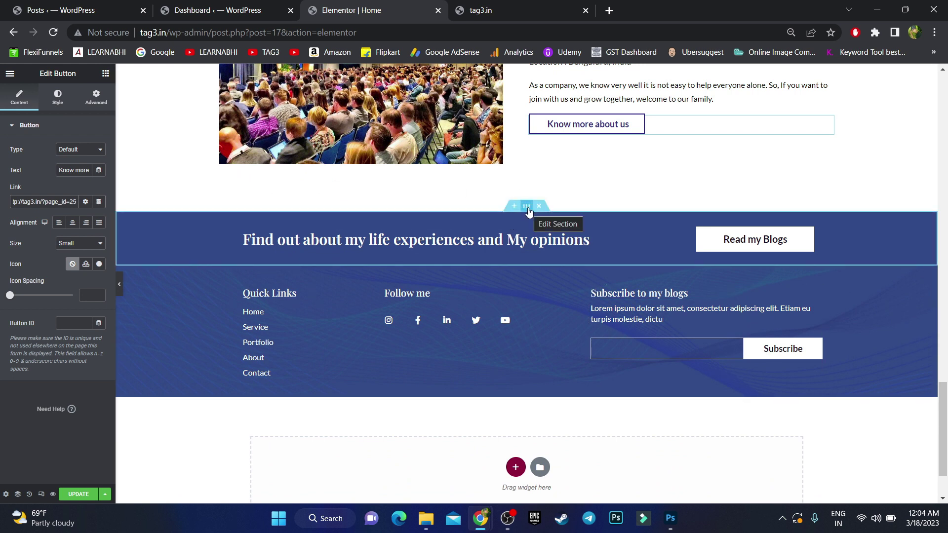
click(527, 206)
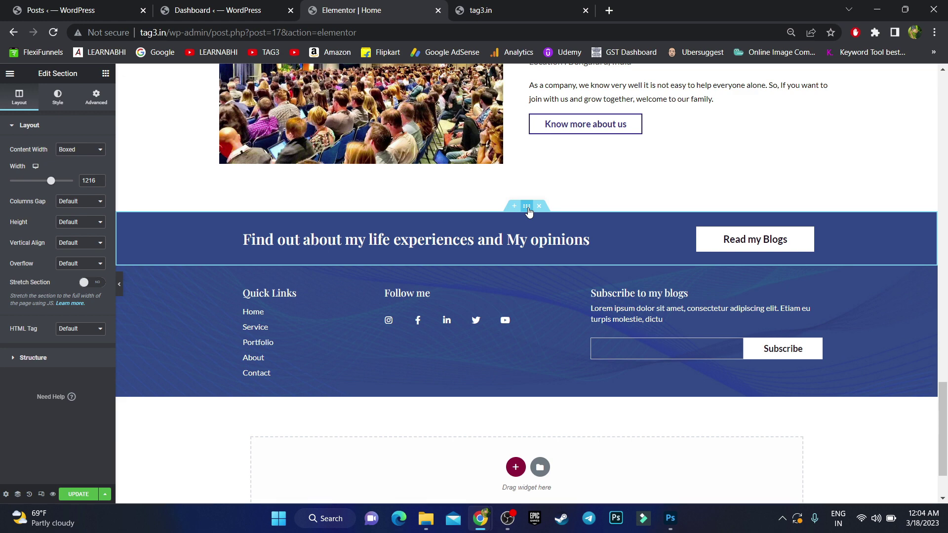
key(Delete)
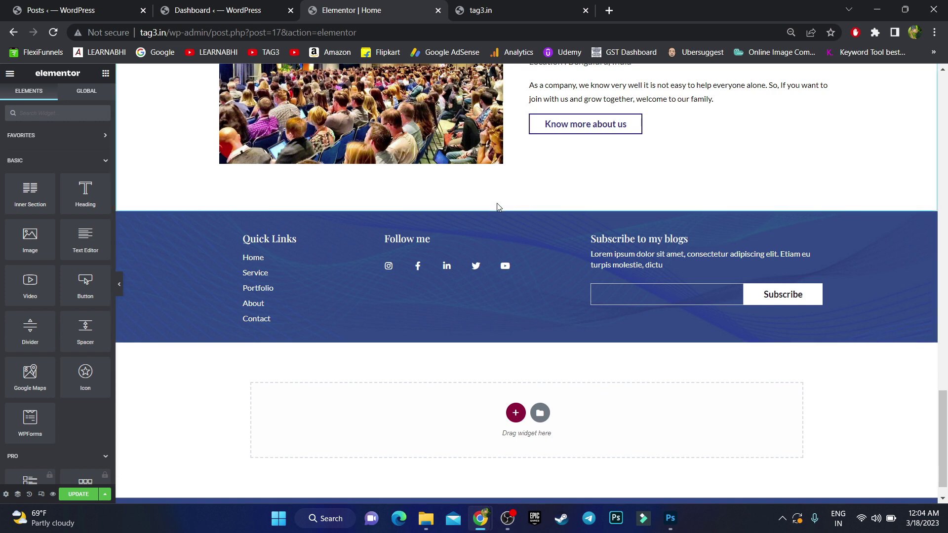
key(ctrl+z)
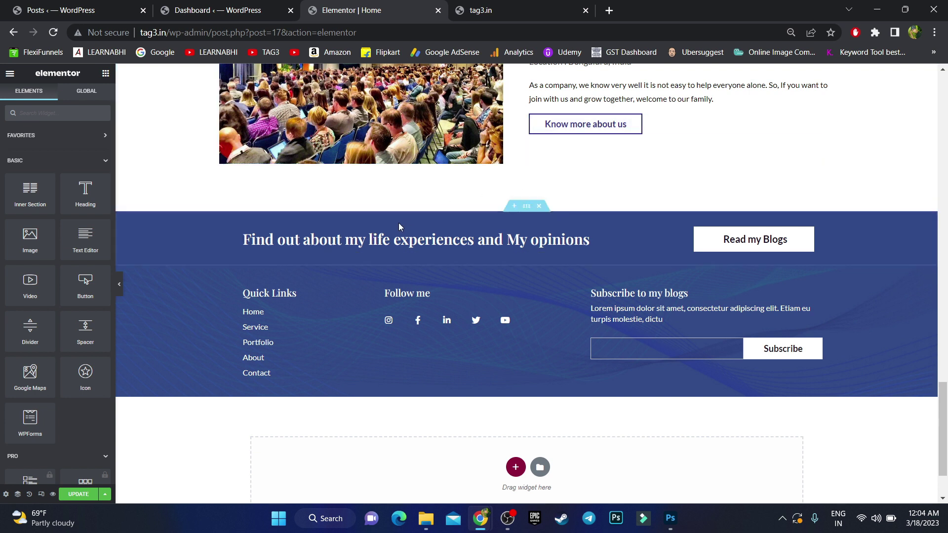
Step: Remove the Service and Portfolio items from the footer's Quick Links list
click(279, 232)
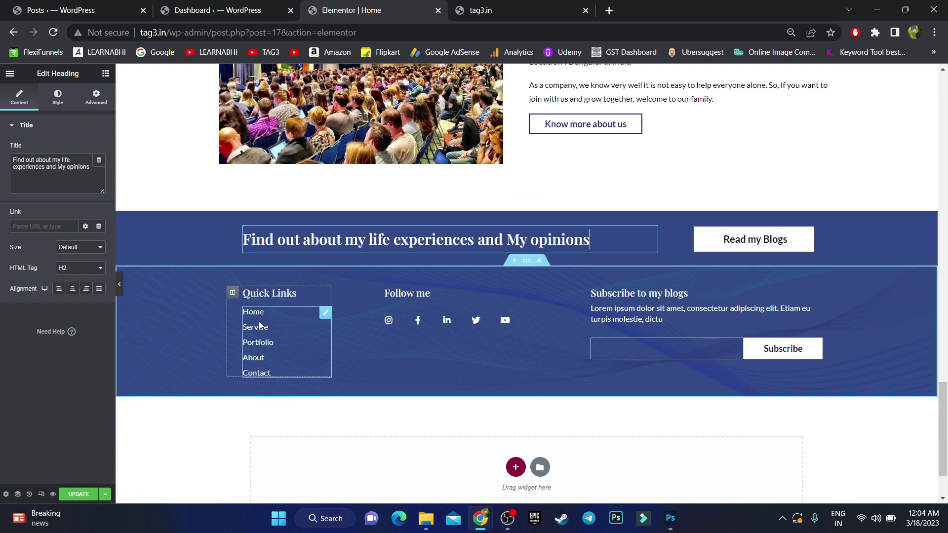
click(264, 356)
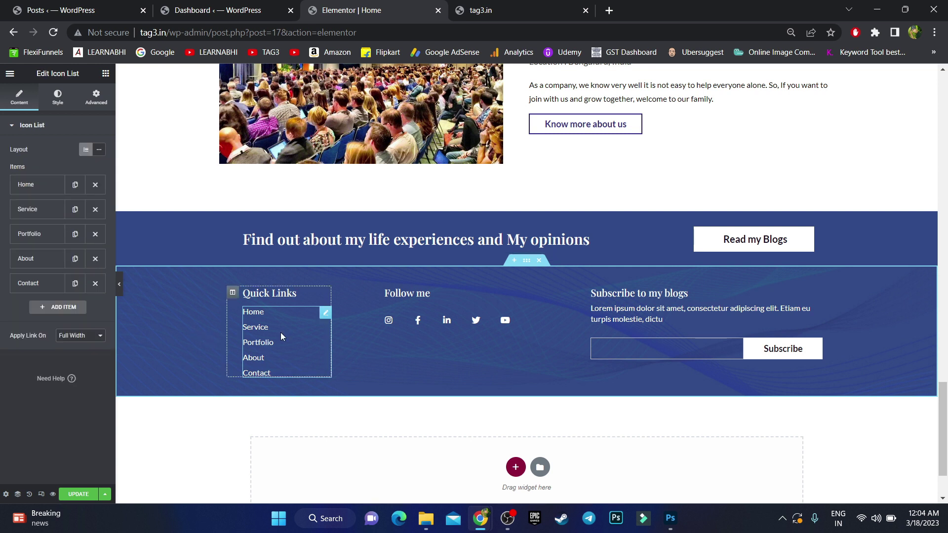
click(95, 209)
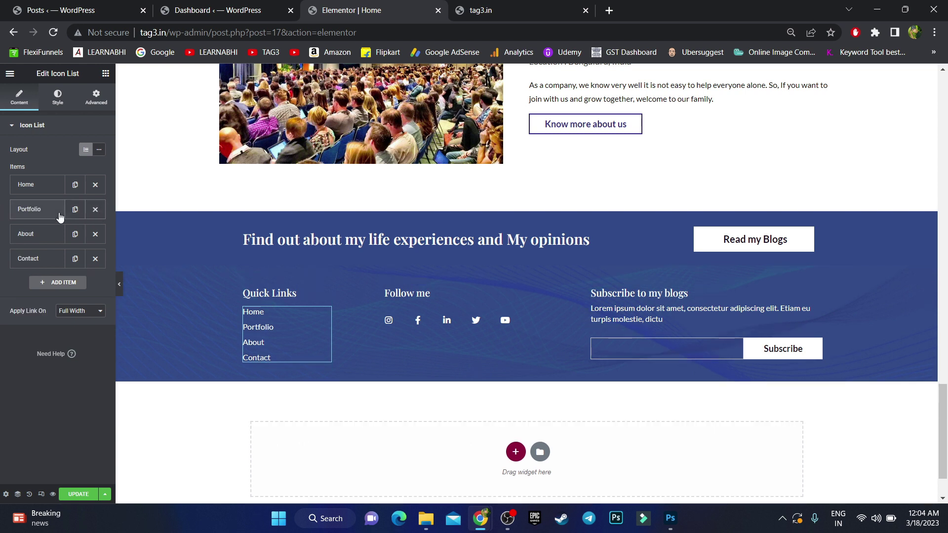
click(95, 209)
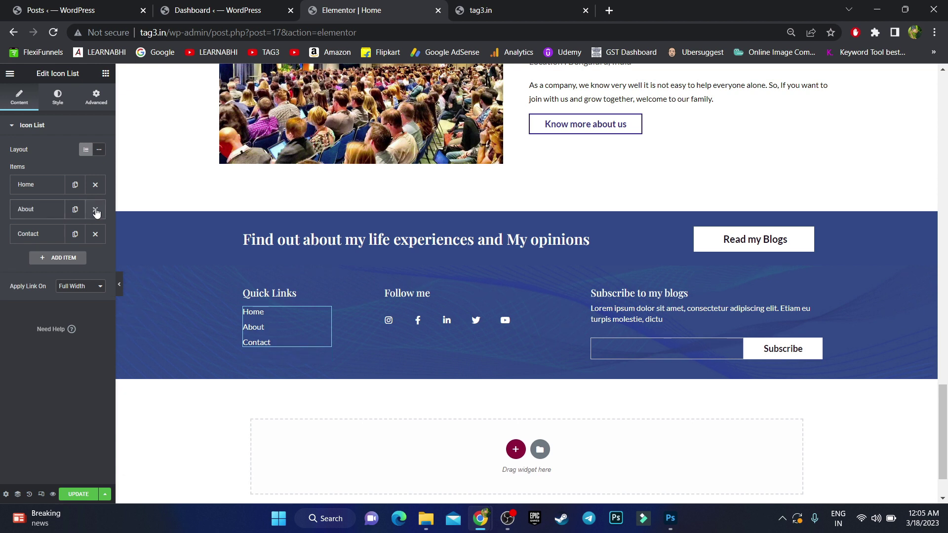
click(37, 190)
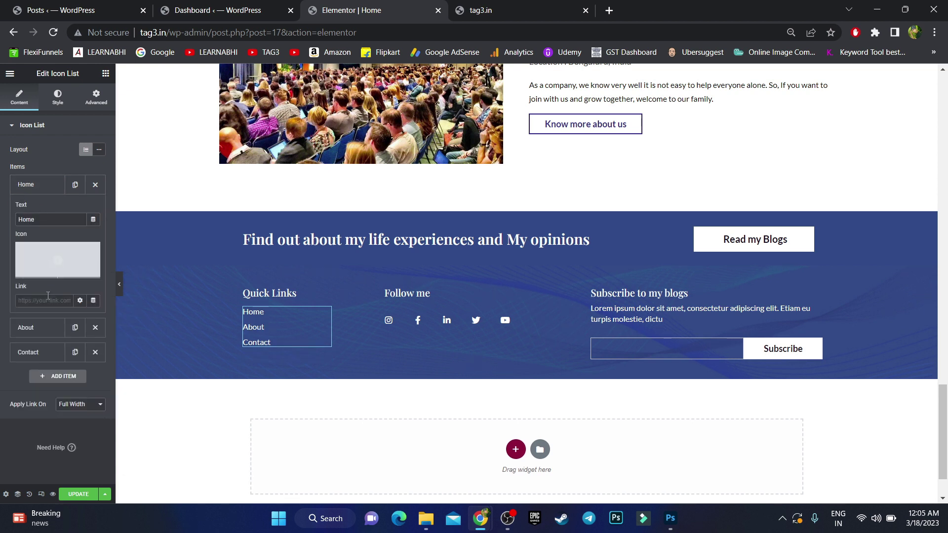
click(47, 302)
click(518, 8)
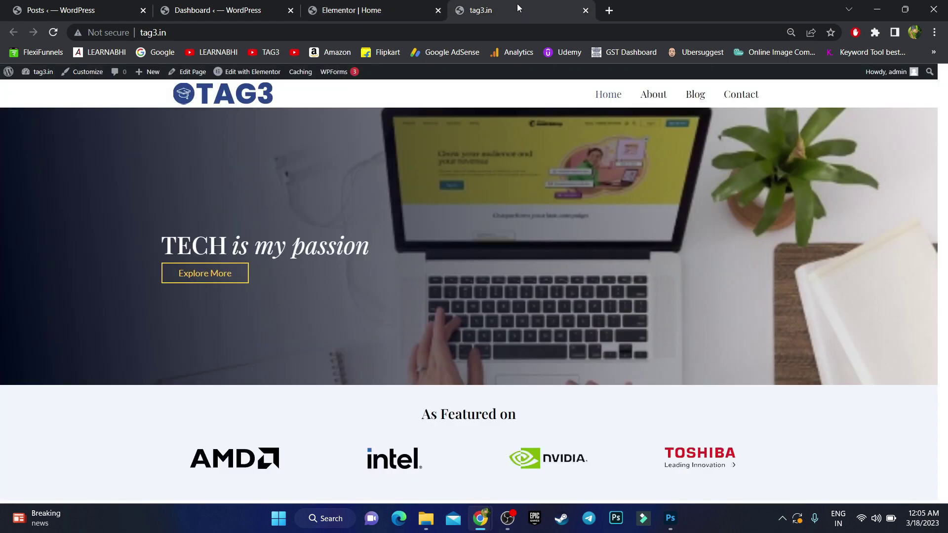
click(224, 33)
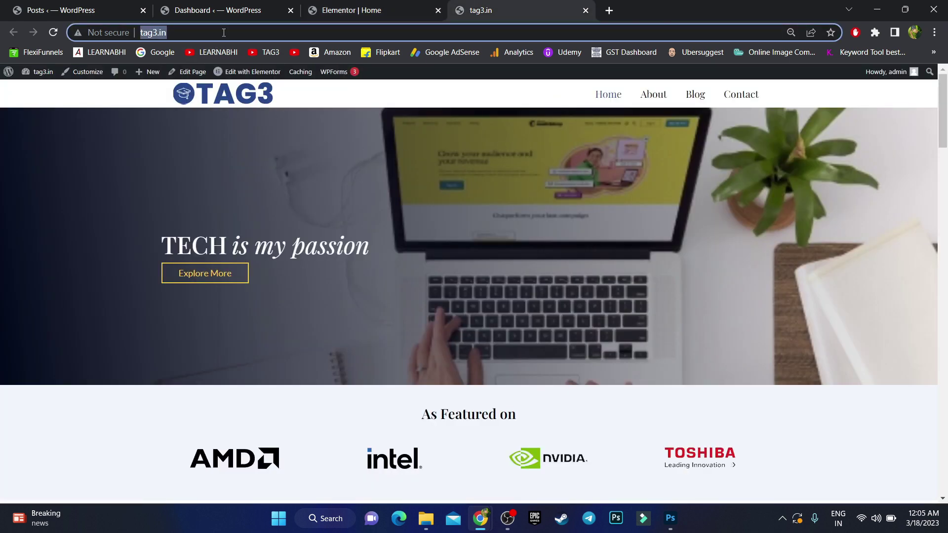
click(346, 10)
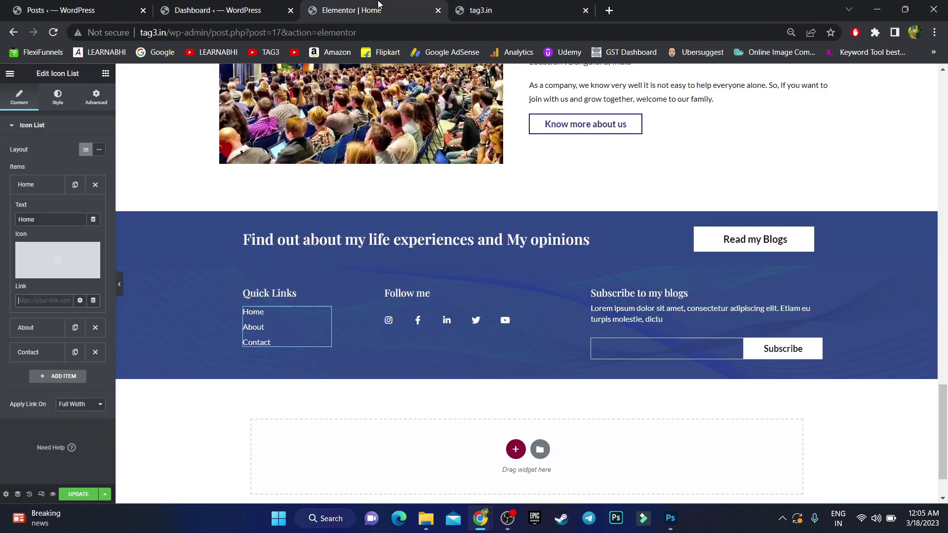
text(http://tag3.in/)
Step: Copy the About page's address from the live site and set the About quick link to tag3.in/?page_id=19
click(46, 336)
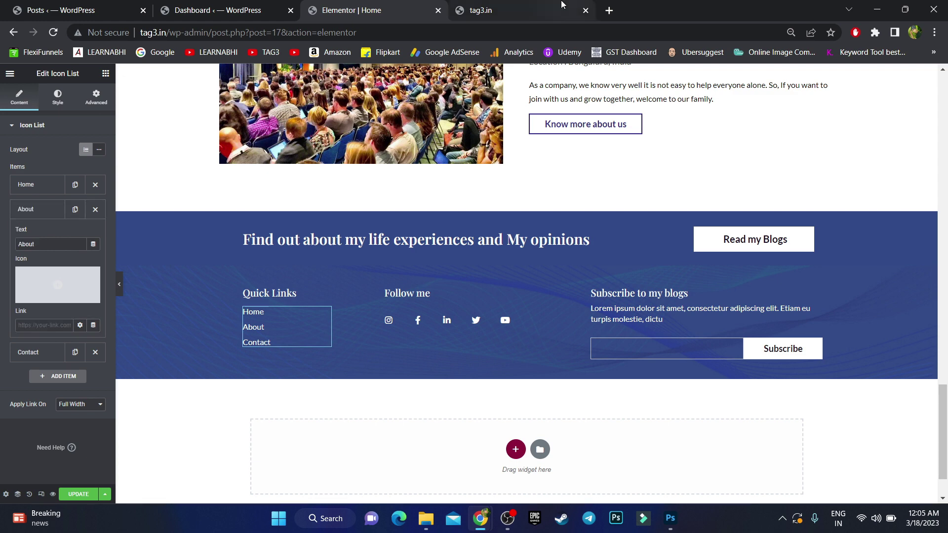
click(530, 7)
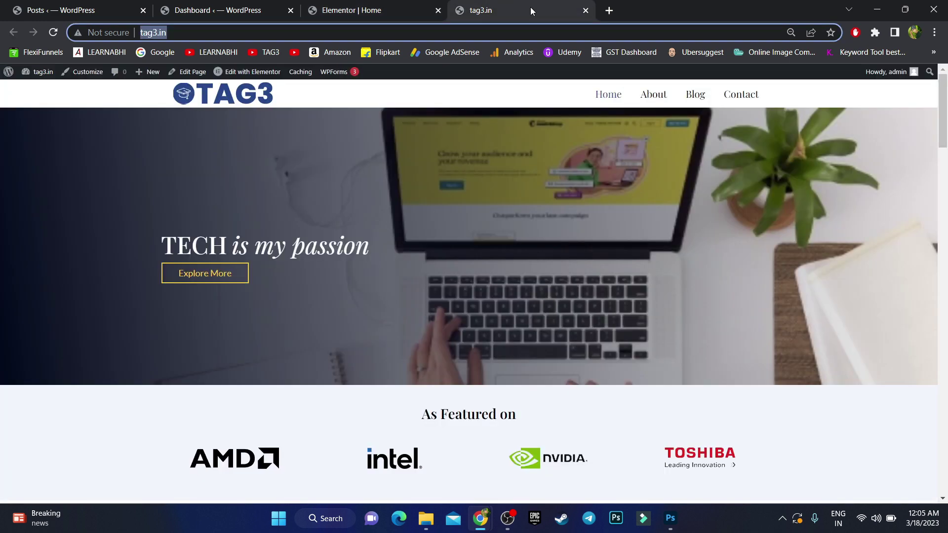
click(650, 96)
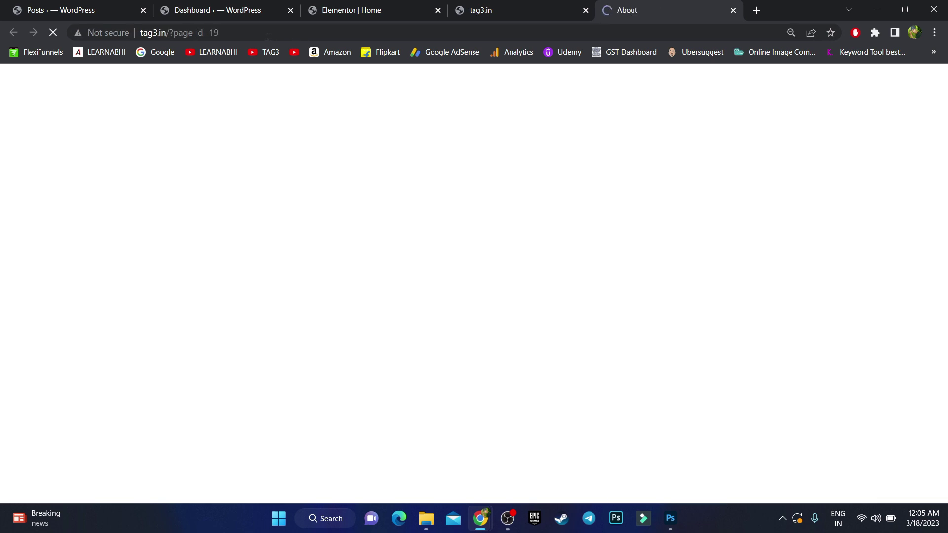
click(267, 34)
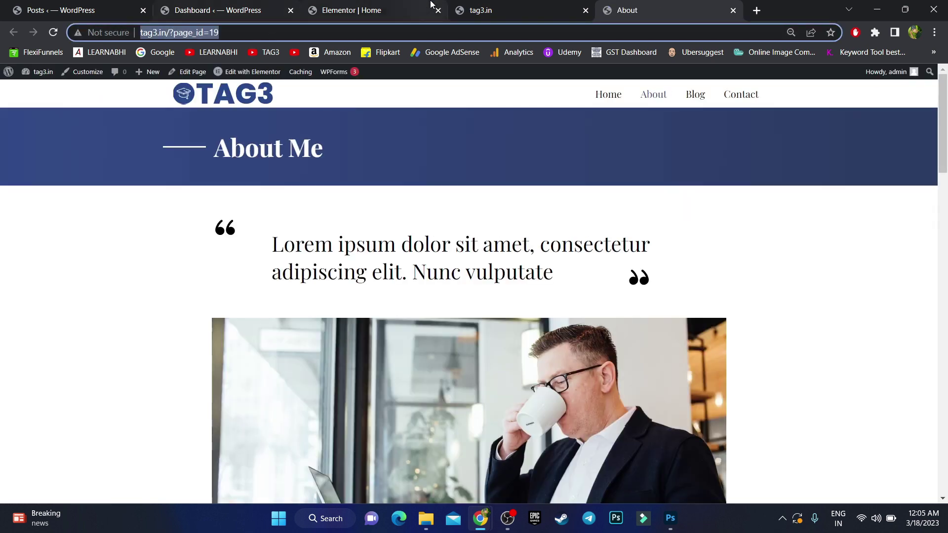
click(378, 7)
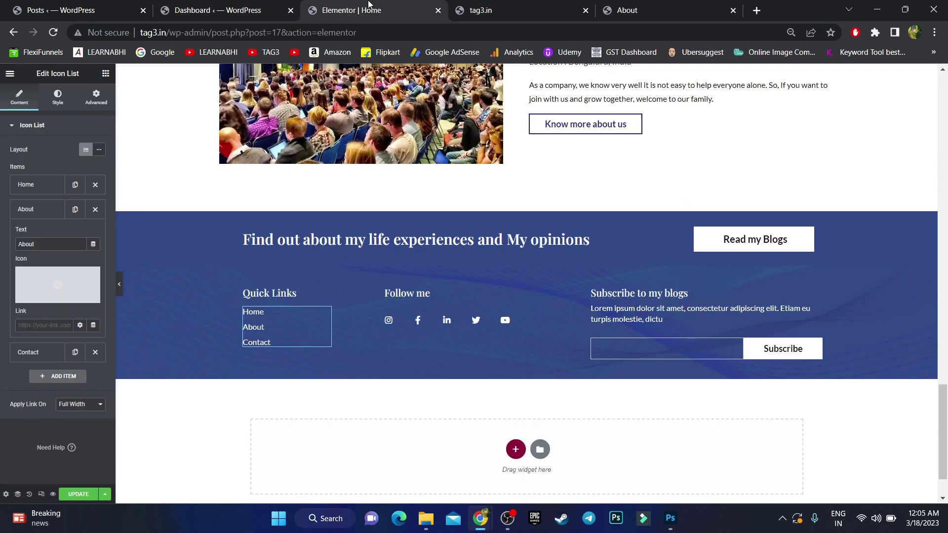
click(39, 326)
key(ctrl+v)
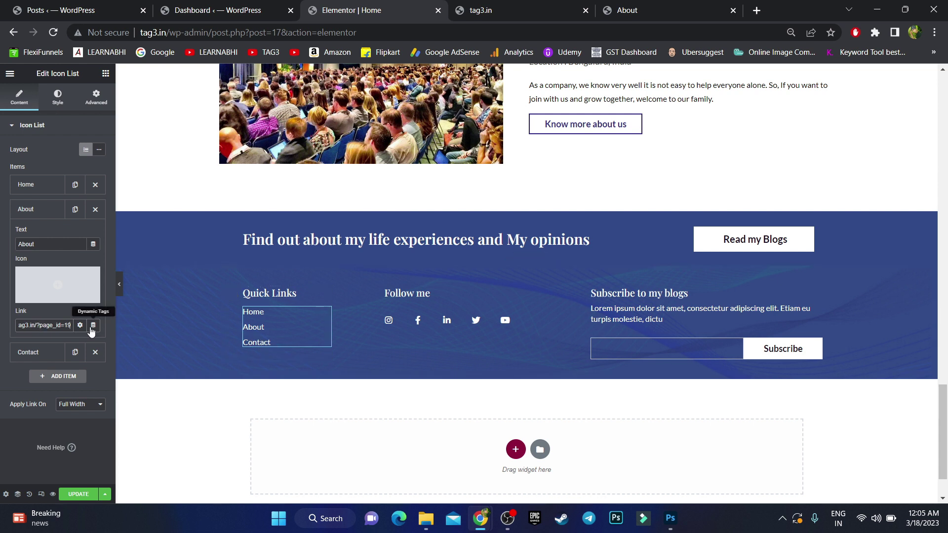
Step: Copy the Contact page's address from the live site and set the Contact quick link to tag3.in/?page_id=25
click(31, 355)
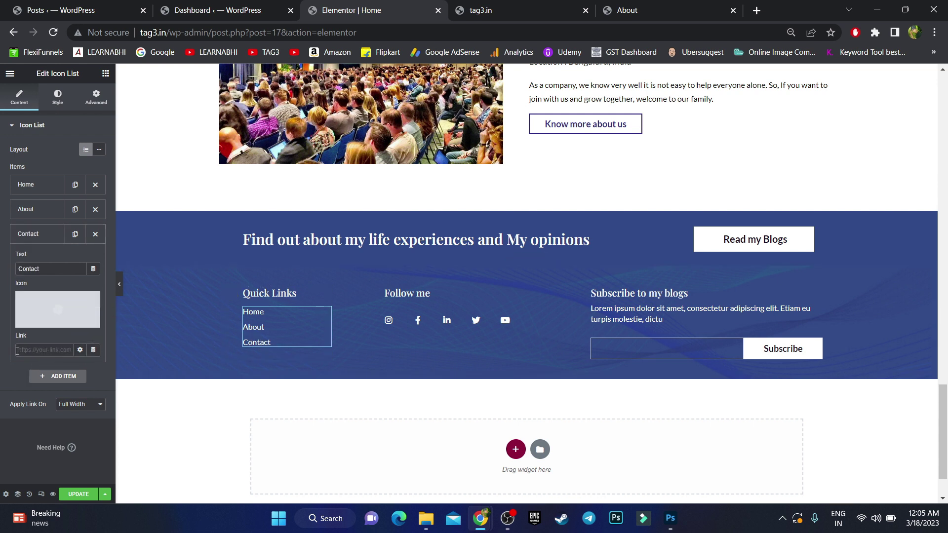
click(534, 3)
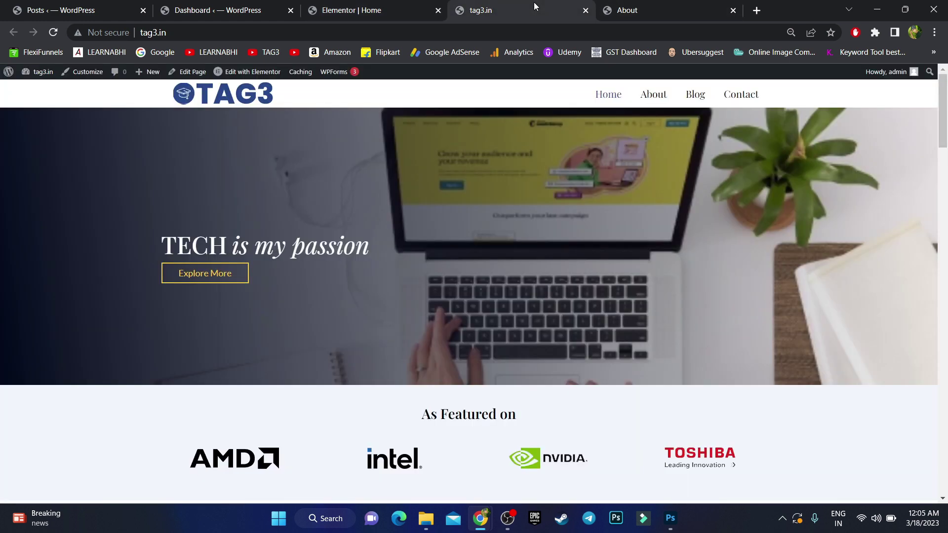
middle_click(741, 94)
click(594, 5)
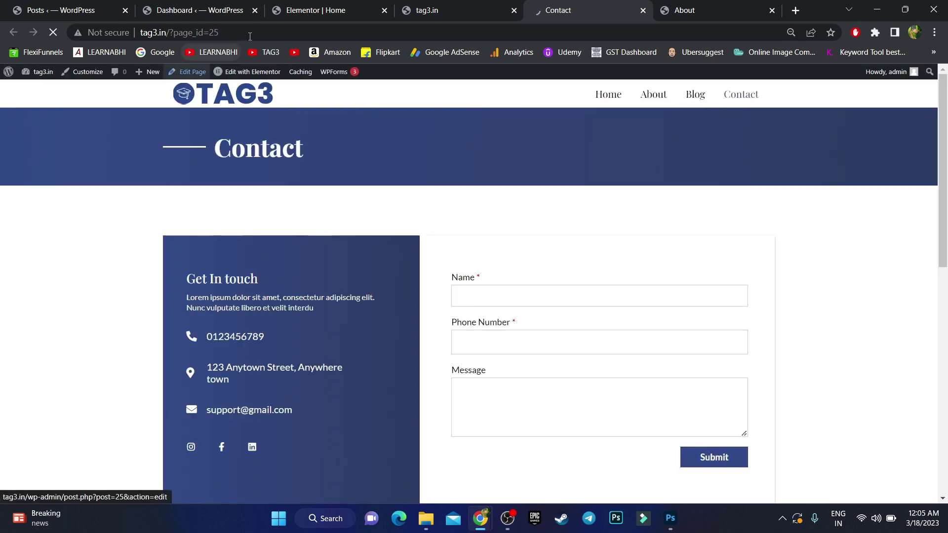
click(254, 34)
key(ctrl+c)
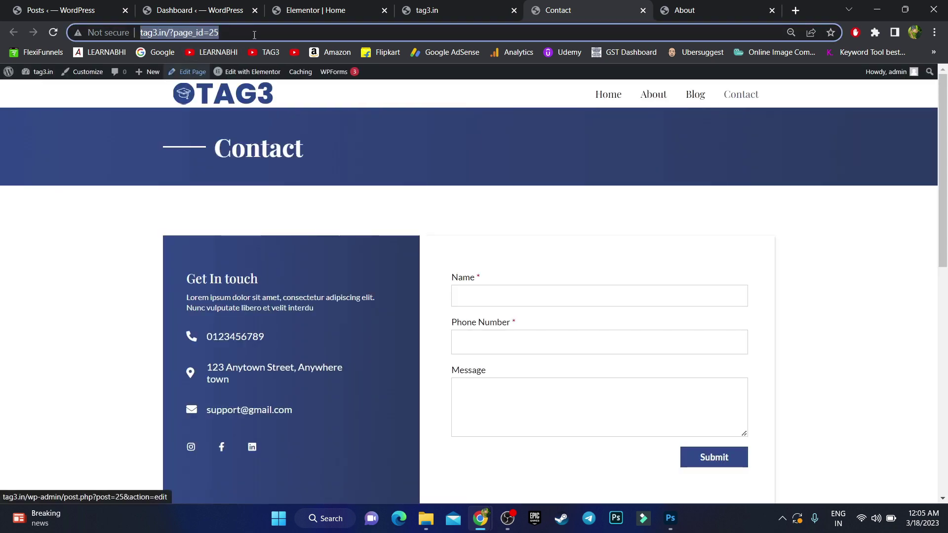
click(327, 11)
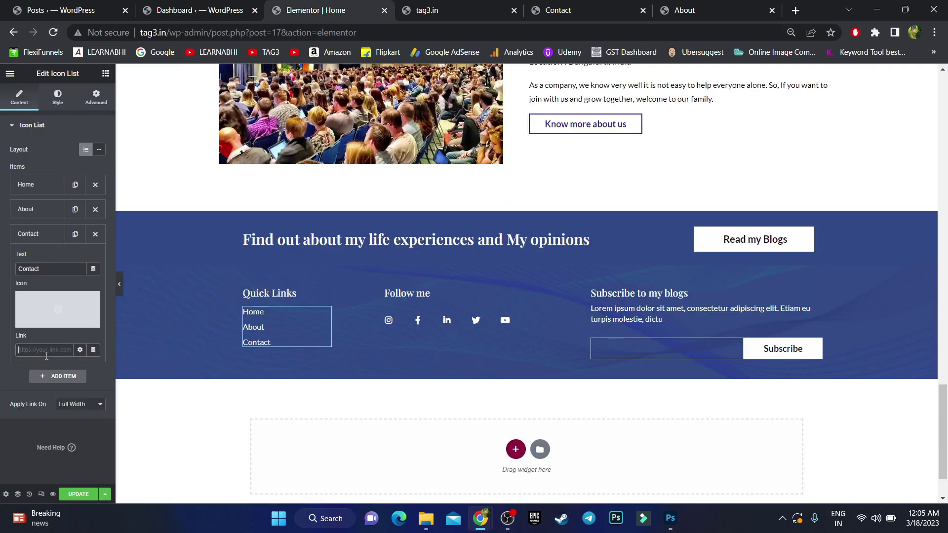
click(46, 354)
key(ctrl+v)
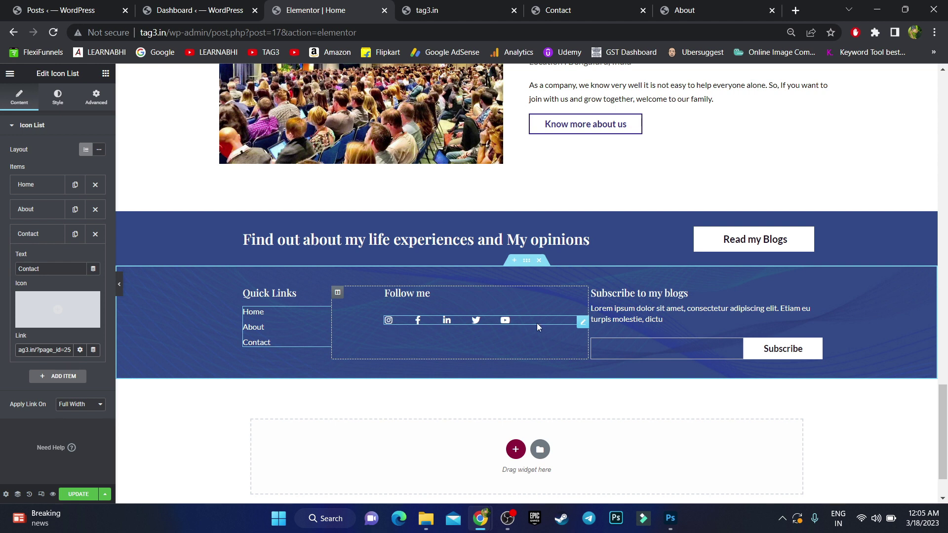
Step: Copy the Instagram profile's address and set it as the link of the Instagram icon in the footer's Follow me section
click(388, 322)
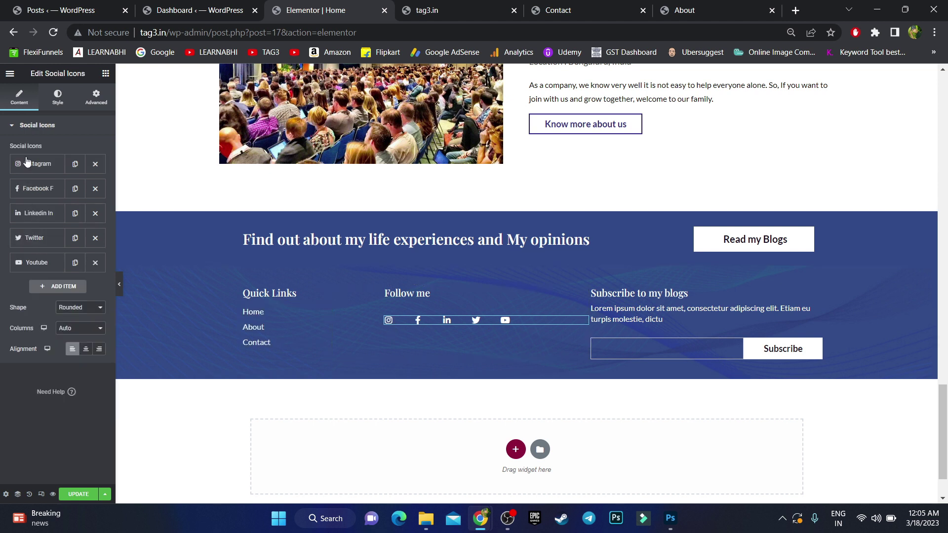
click(43, 172)
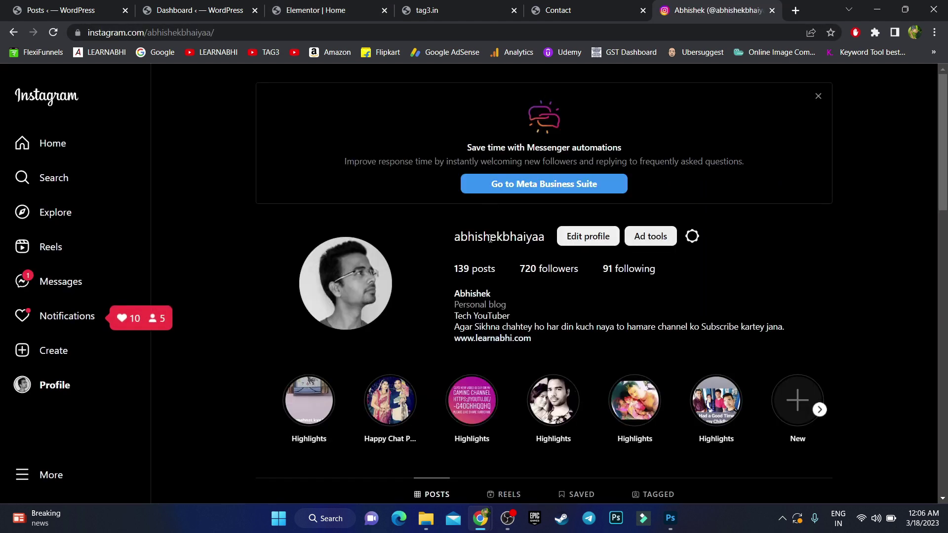
click(282, 38)
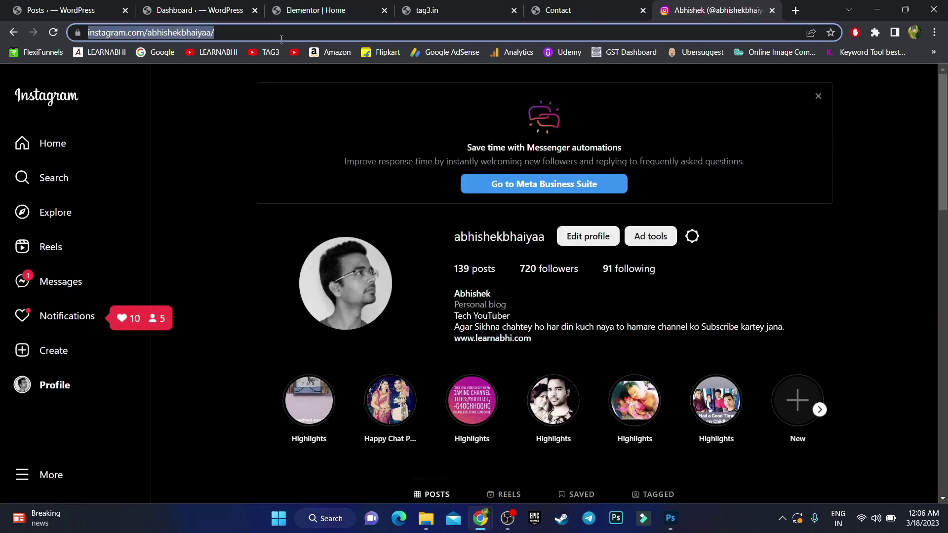
click(772, 11)
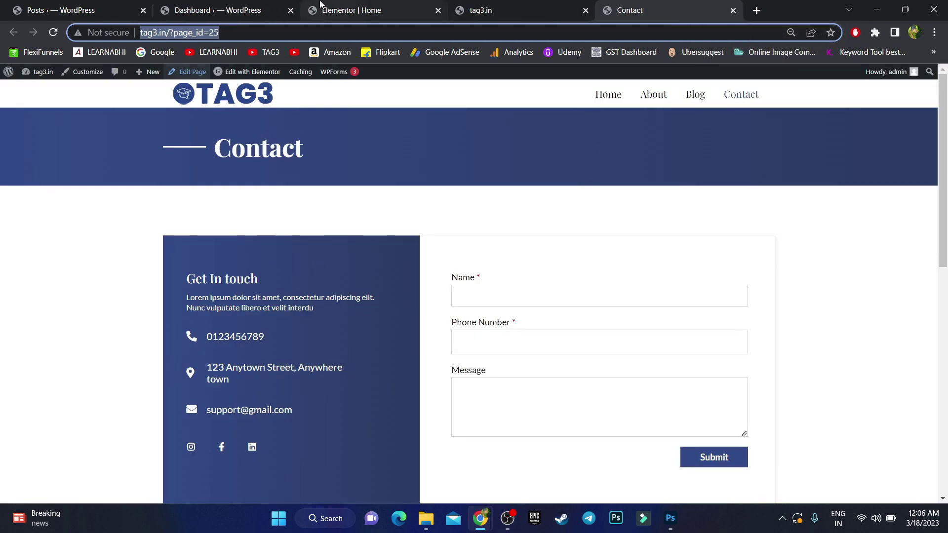
click(346, 10)
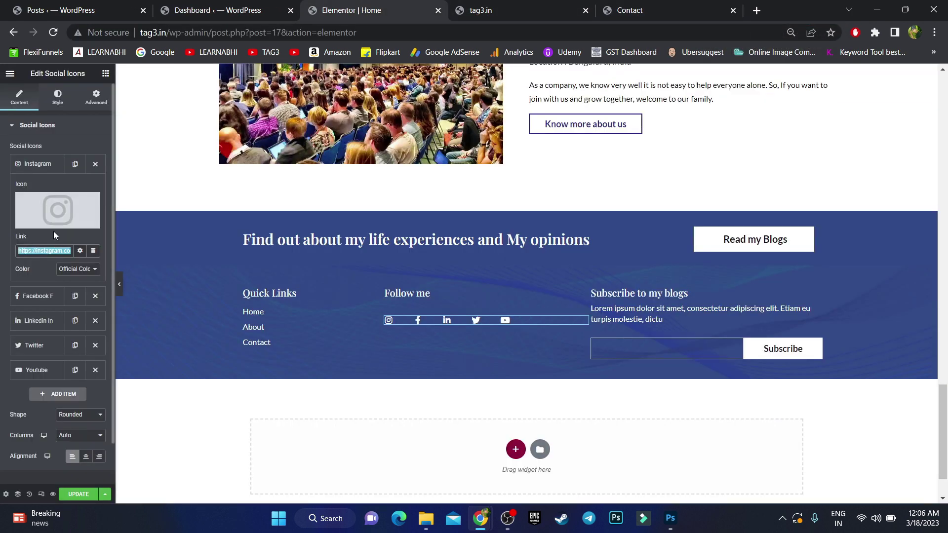
key(BackSpace)
key(ctrl+v)
Step: Copy the YouTube channel's address and set the footer's Youtube icon link to youtube.com/c/LEARNABHI/videos
click(37, 296)
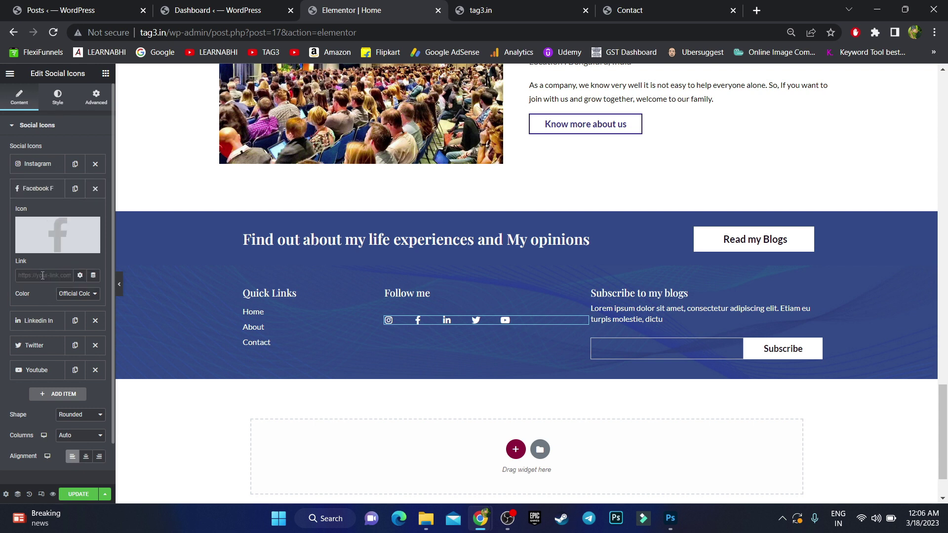
click(35, 372)
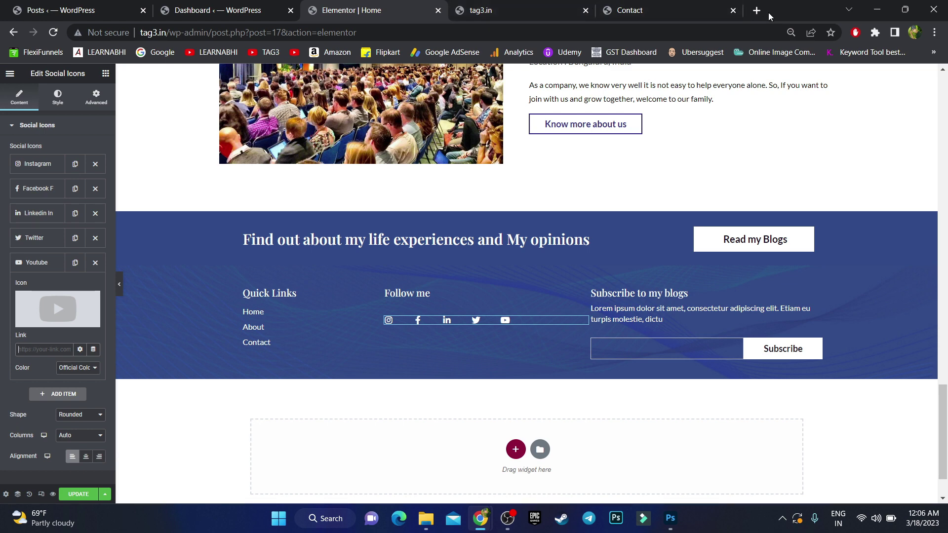
click(678, 2)
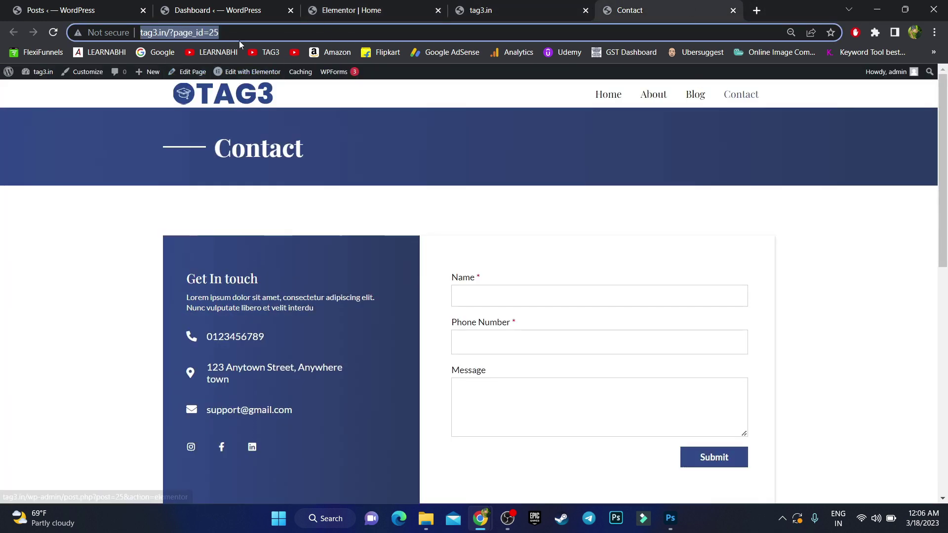
click(217, 55)
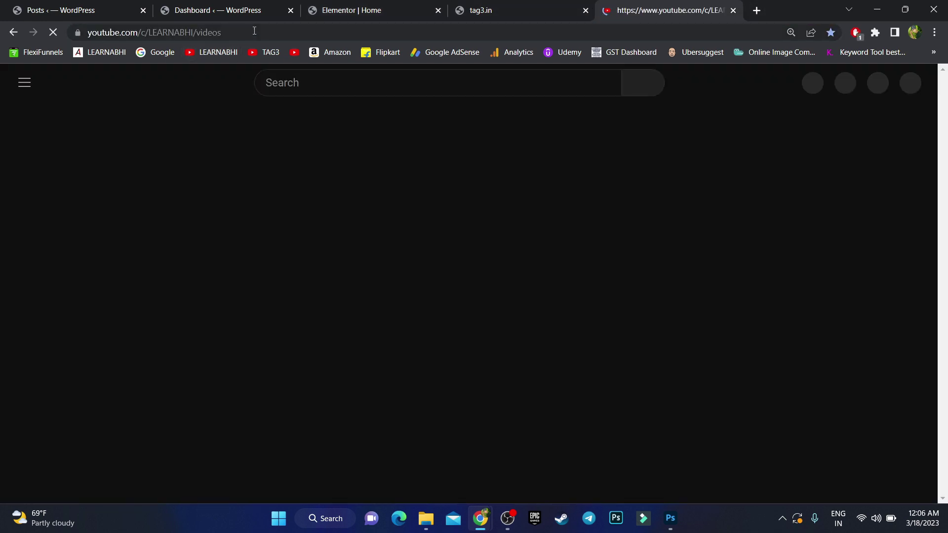
click(255, 31)
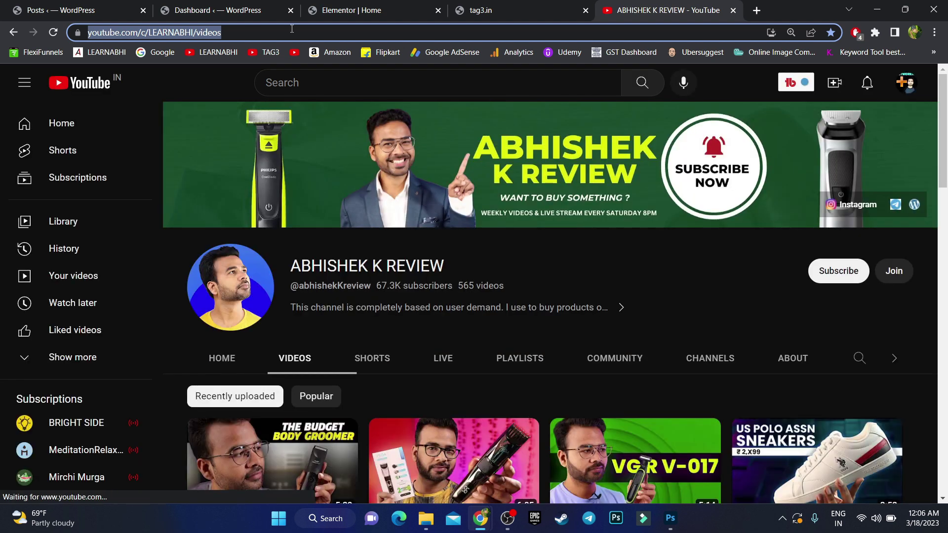
click(416, 5)
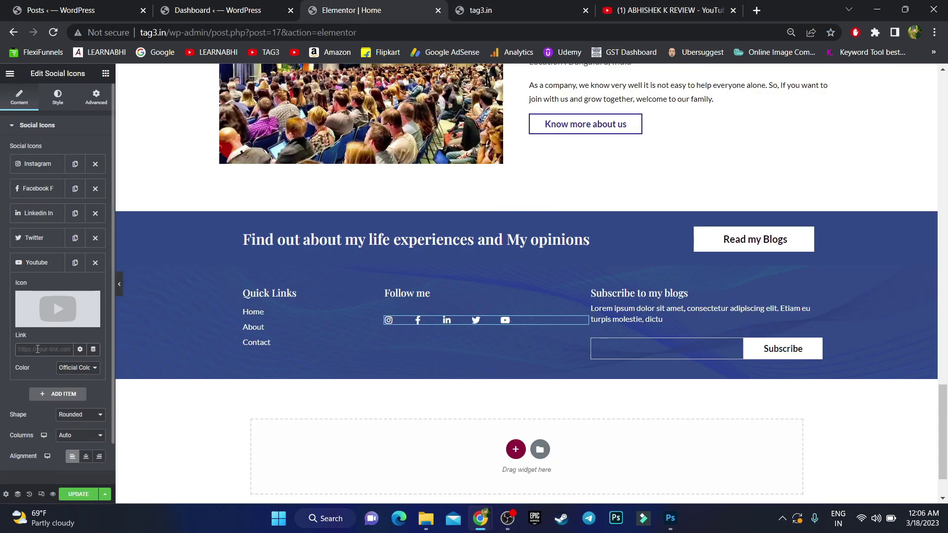
key(ctrl+v)
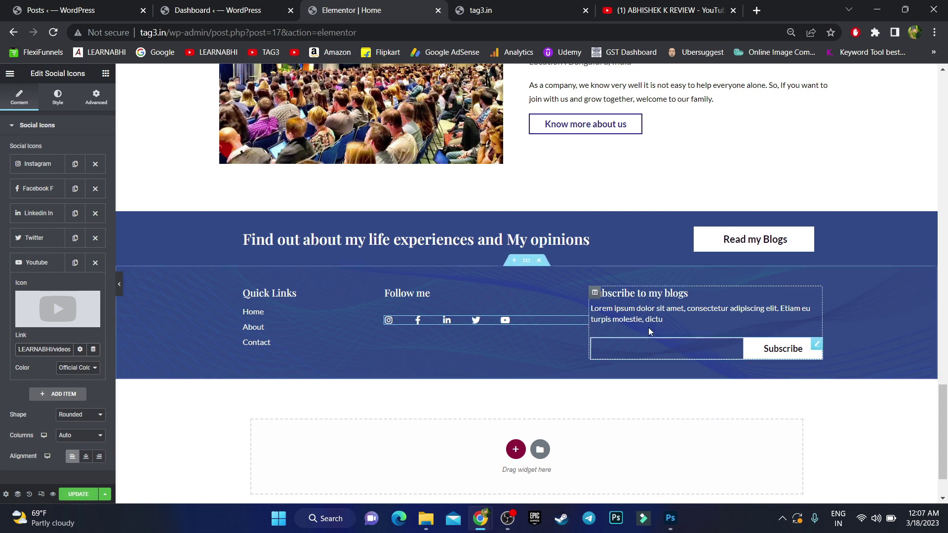
Step: Replace the placeholder text under Subscribe to my blogs with "Click on the subscribe button to receive our daily mail."
click(654, 294)
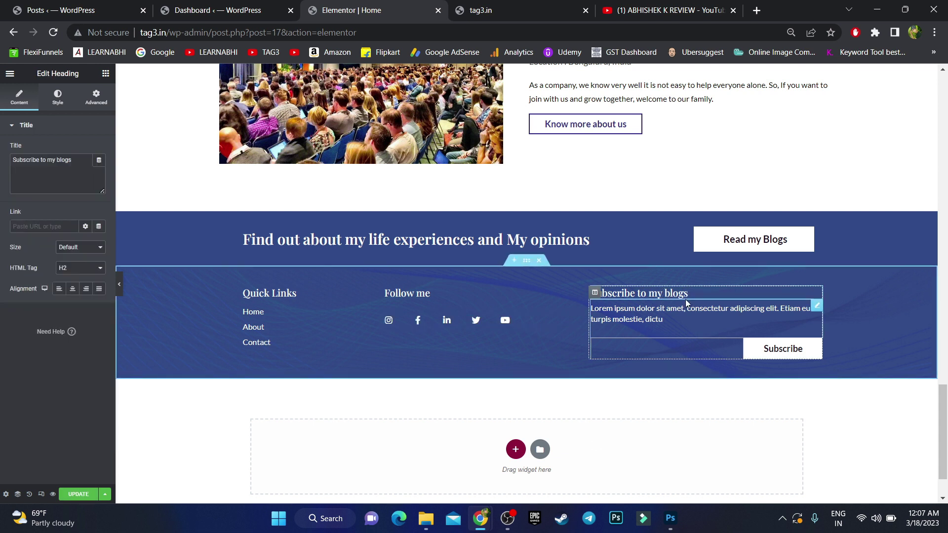
click(628, 319)
key(ctrl+a)
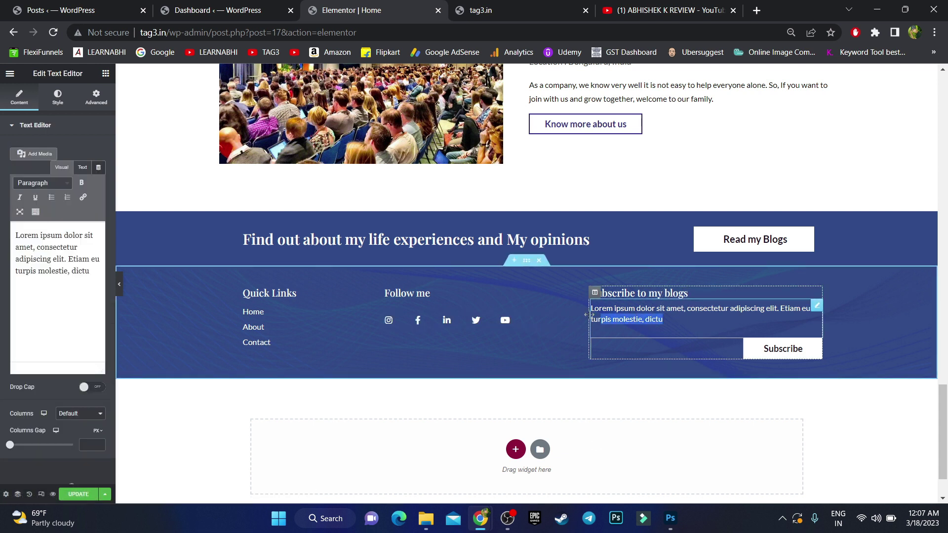
text(Click on the subs)
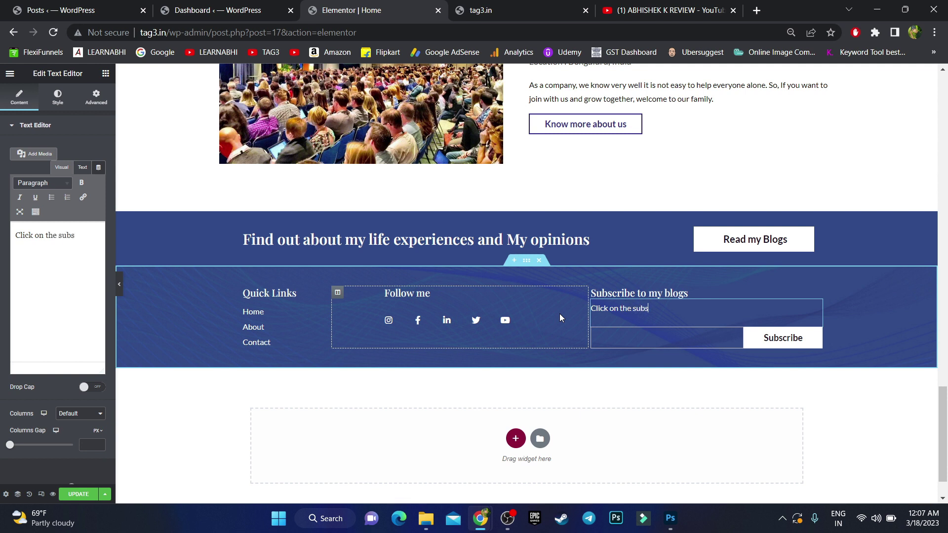
text(cribe button to s)
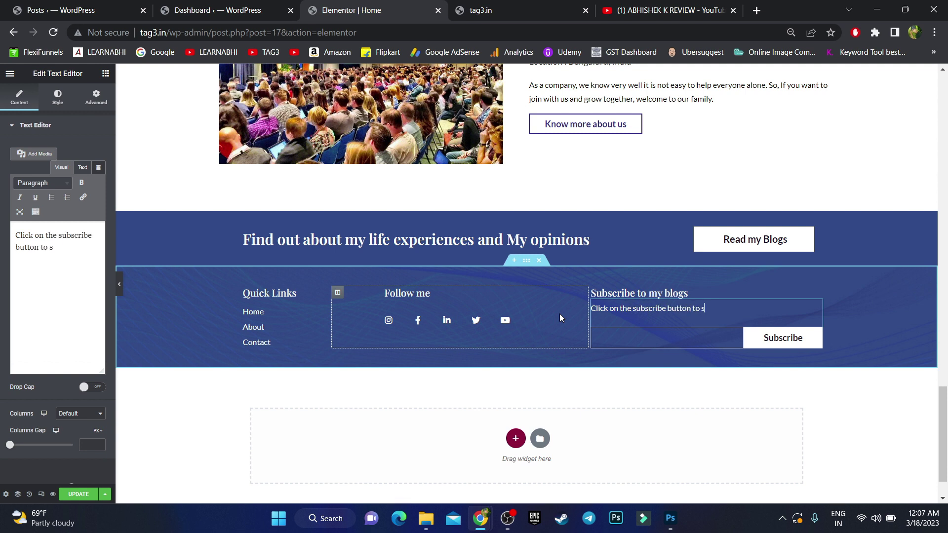
text(end to receive our daily mai)
key(BackSpace)
text(receive our daily mai)
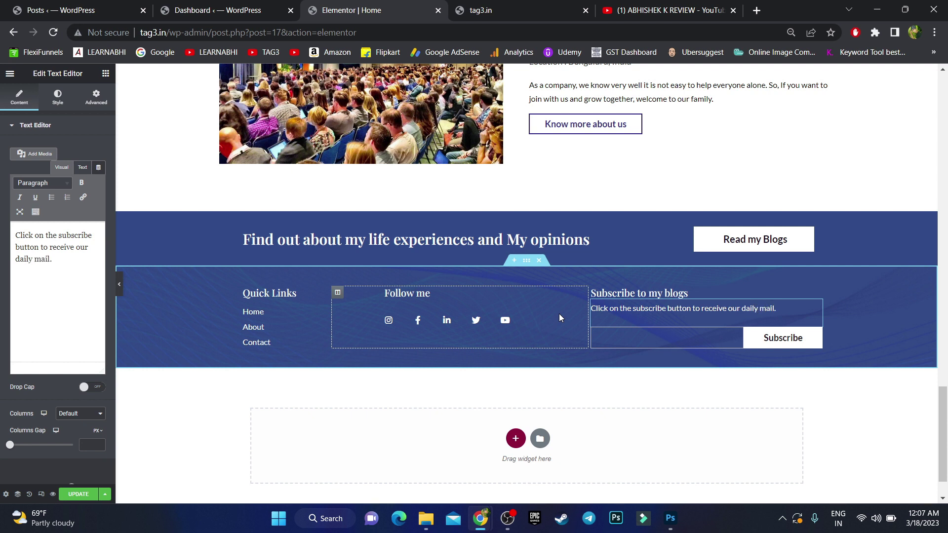
click(754, 239)
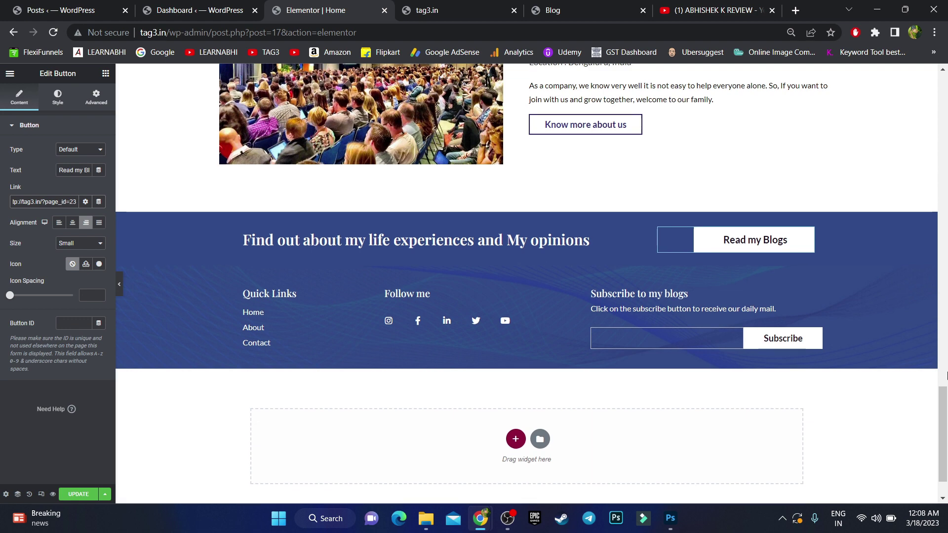
scroll(855, 390, up, 1)
drag(947, 403, 947, 103)
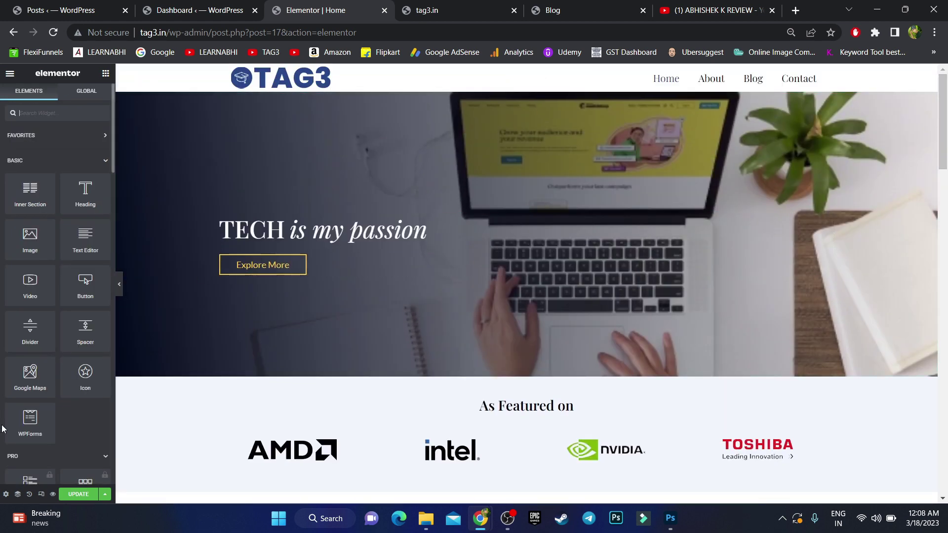
click(75, 493)
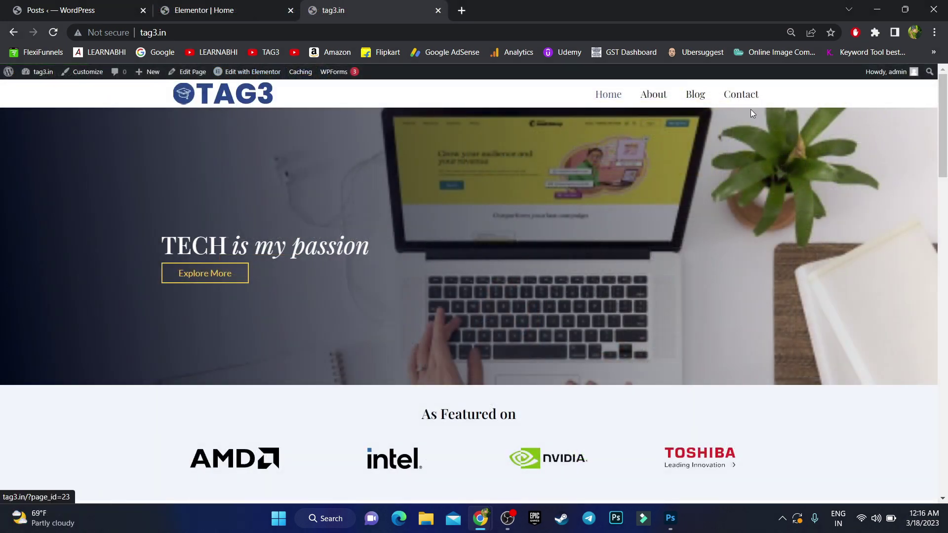
Step: Open the live site's Blog page and view the second "investments and how to make them" post
click(696, 94)
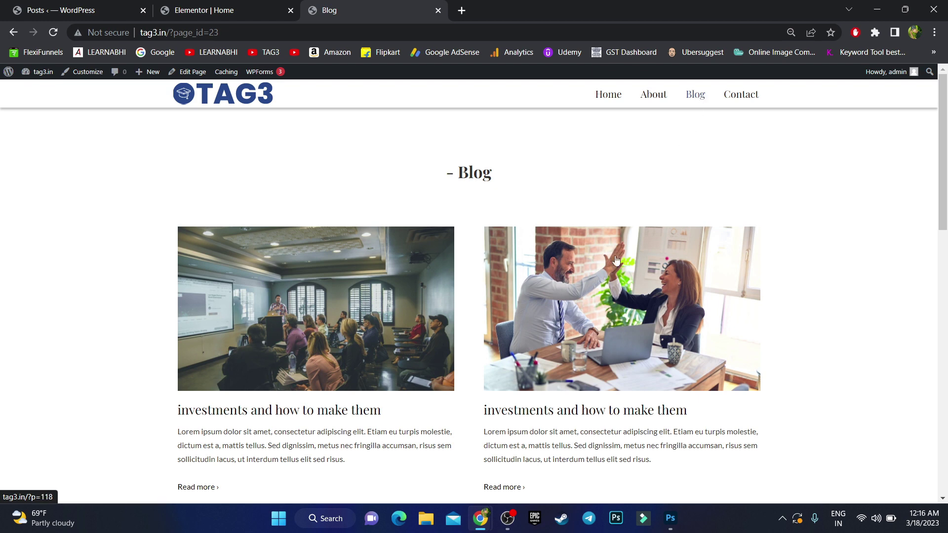
click(604, 285)
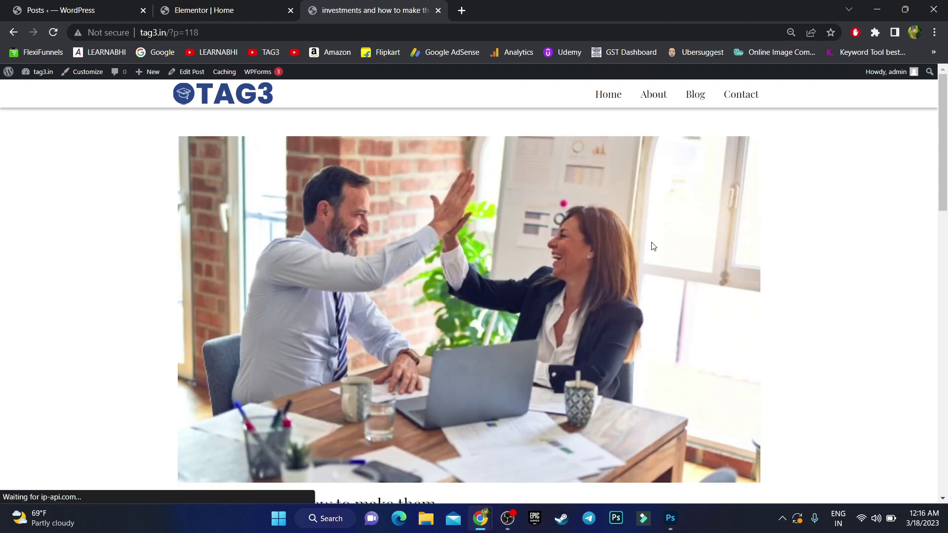
drag(945, 90, 629, 279)
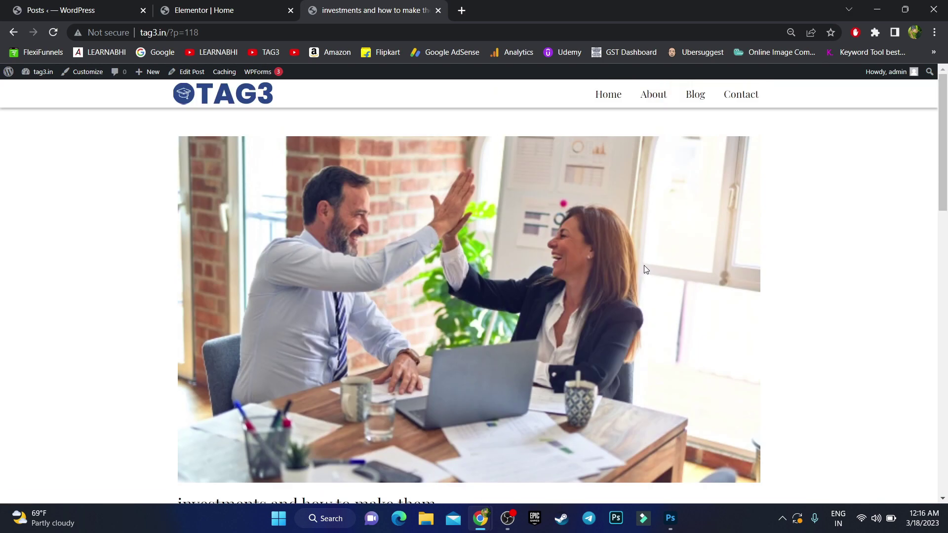
drag(942, 138, 940, 79)
Step: Check the blog post's mobile layout in the browser's iPhone SE device preview, then close the developer tools
key(ctrl+shift+i)
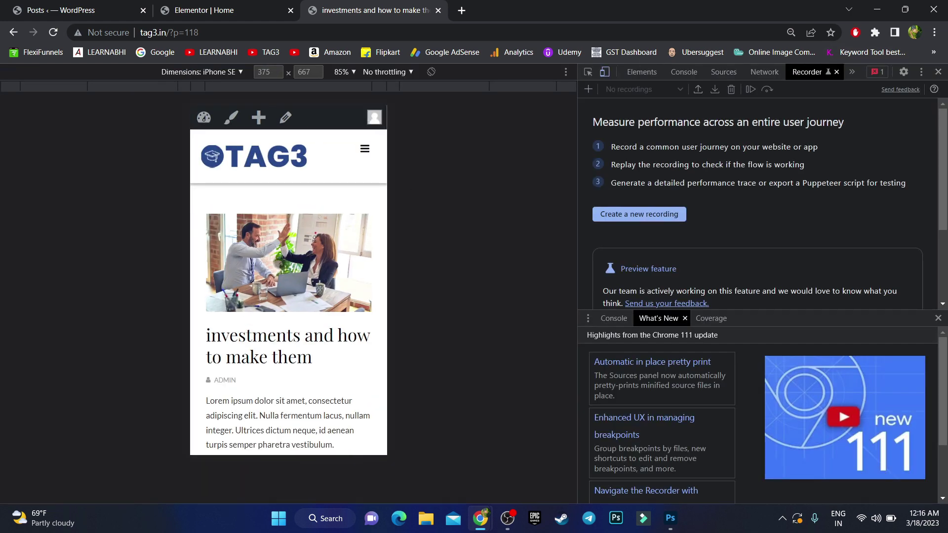
scroll(310, 251, down, 1)
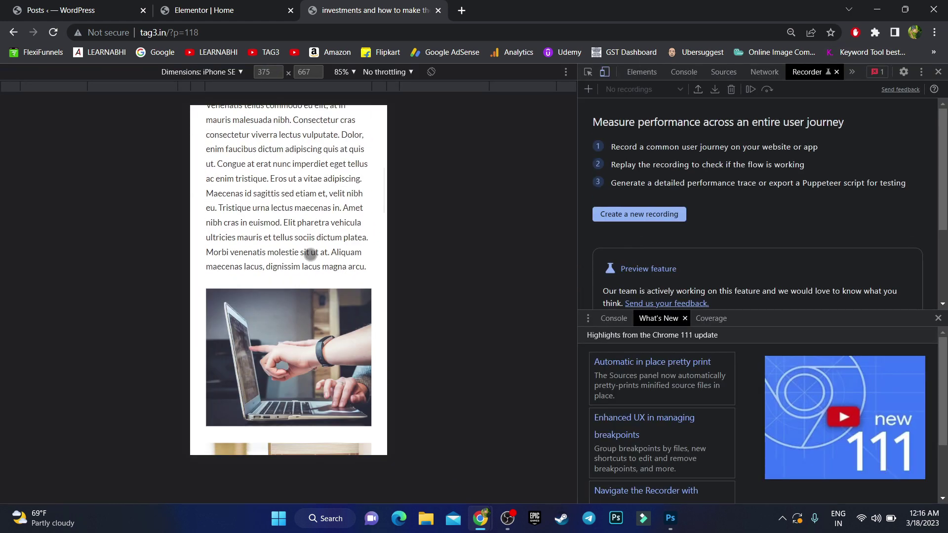
scroll(310, 253, down, 10)
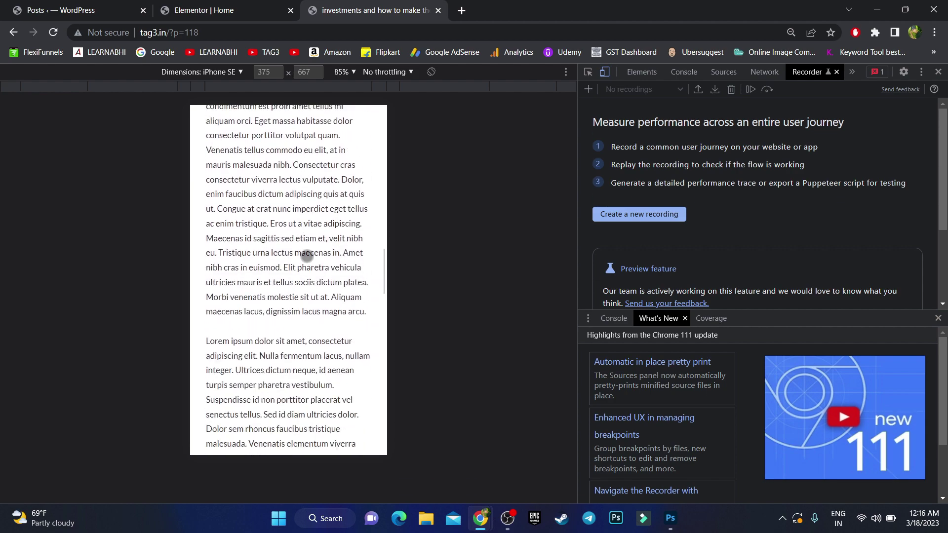
scroll(307, 255, down, 5)
scroll(306, 257, down, 5)
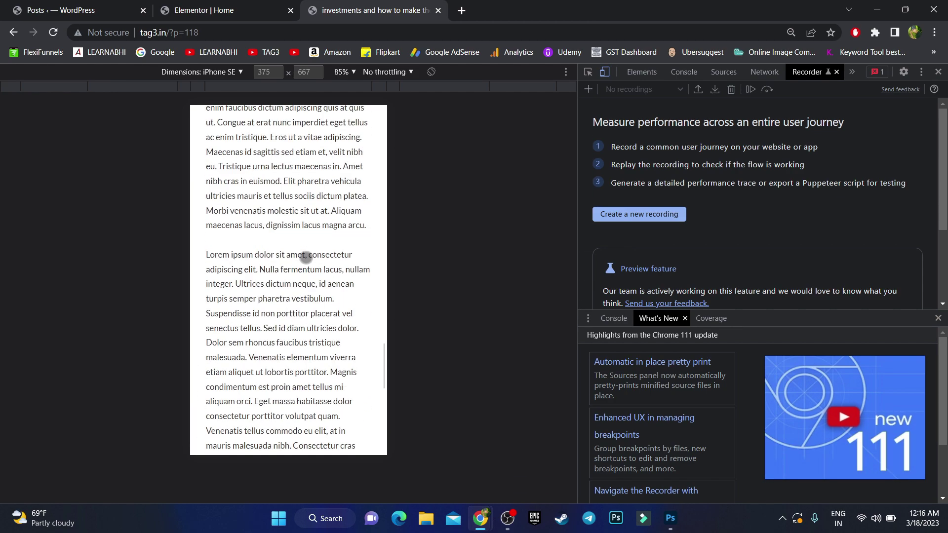
scroll(306, 258, down, 5)
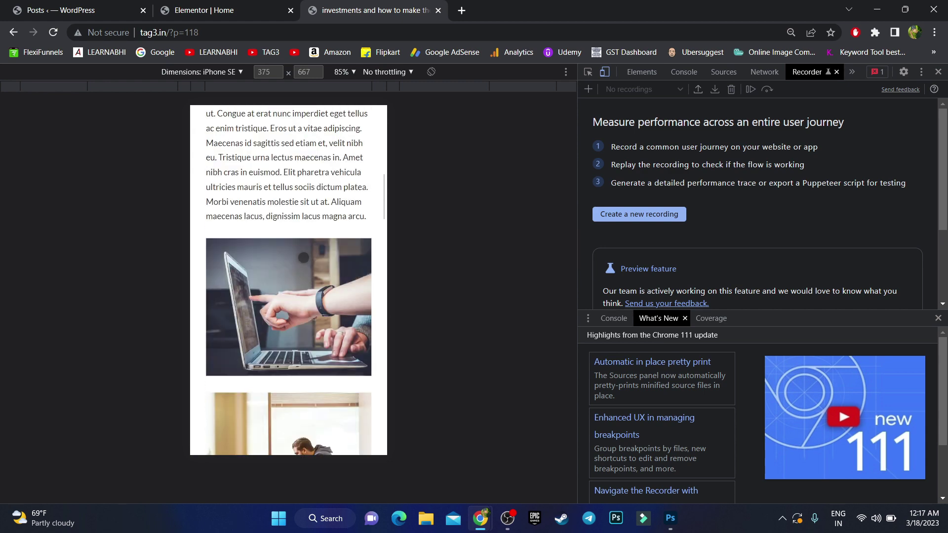
key(F12)
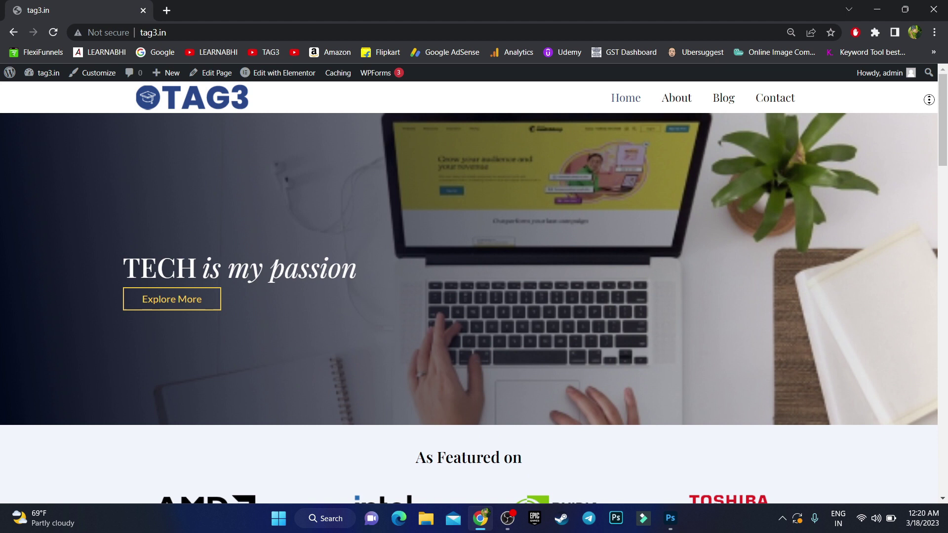
Step: Review the live tag3.in homepage from the hero banner down to the Keynote engagements section
scroll(929, 99, down, 3)
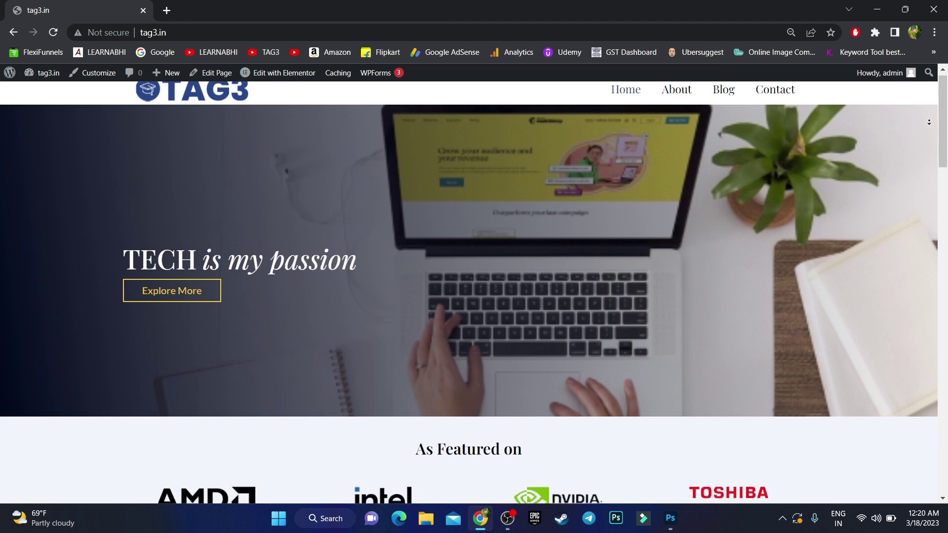
scroll(930, 125, down, 5)
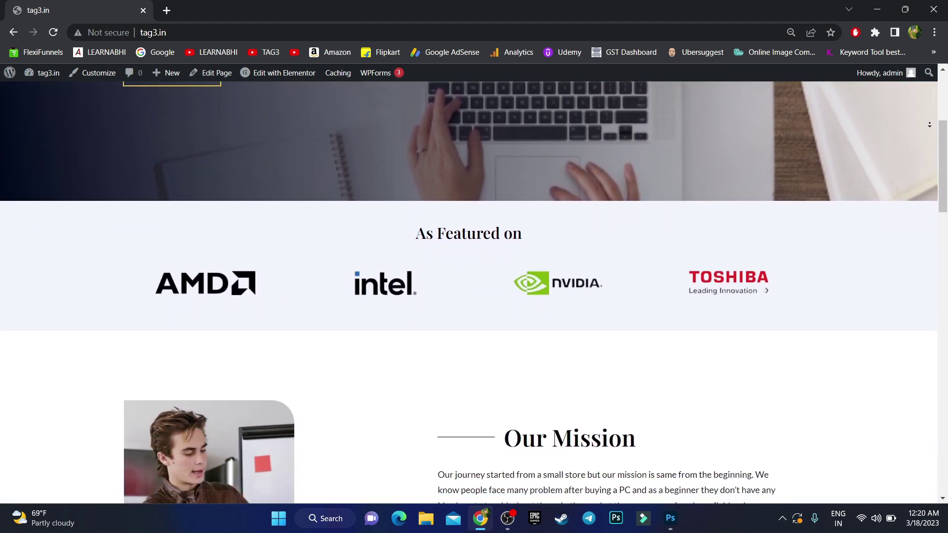
scroll(931, 125, down, 5)
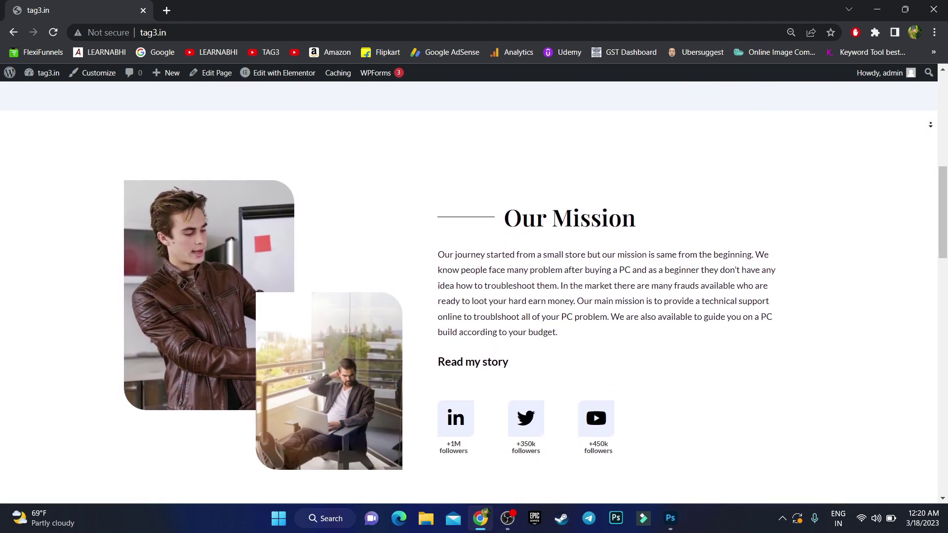
scroll(930, 125, down, 5)
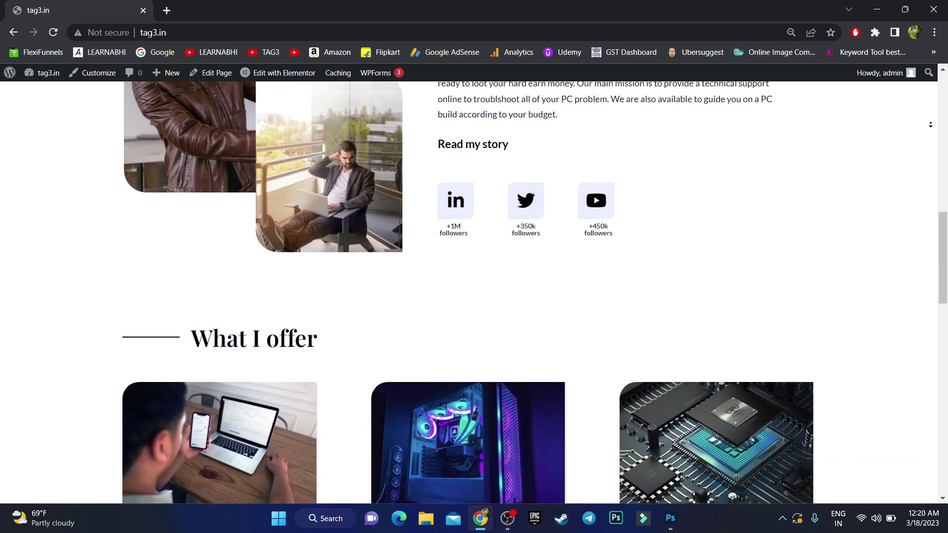
scroll(931, 125, down, 5)
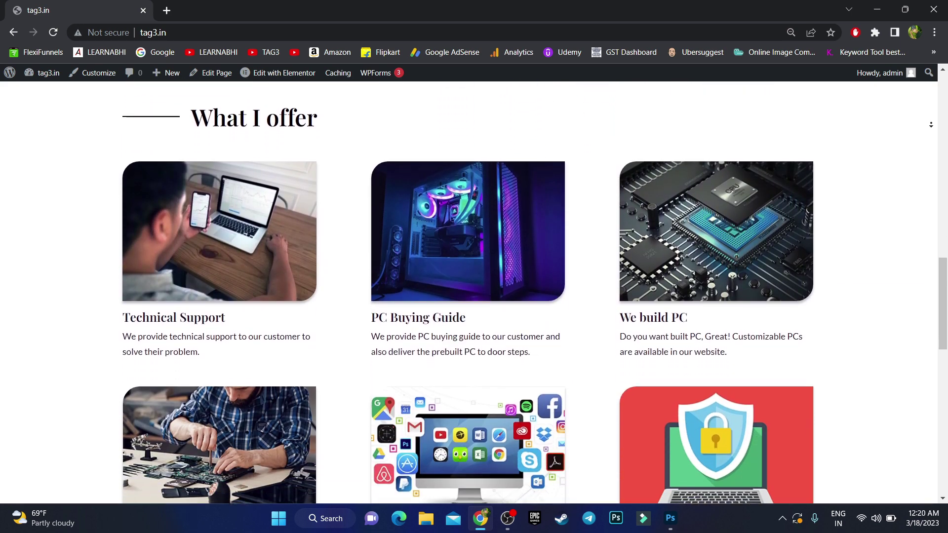
scroll(931, 125, down, 5)
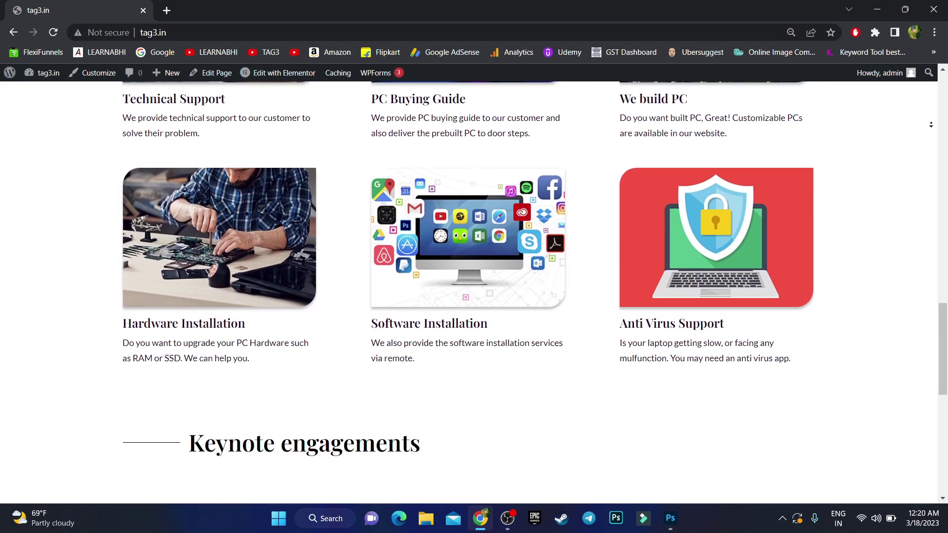
scroll(931, 125, down, 4)
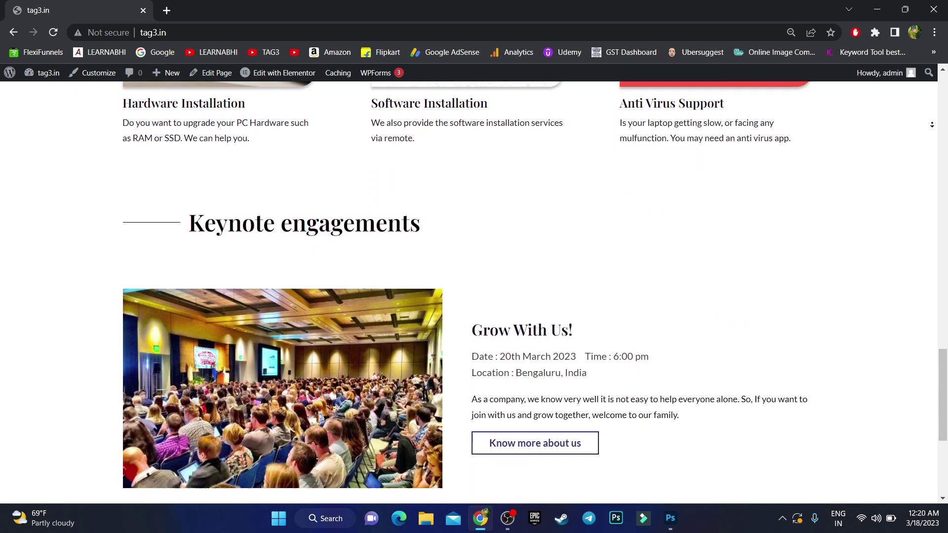